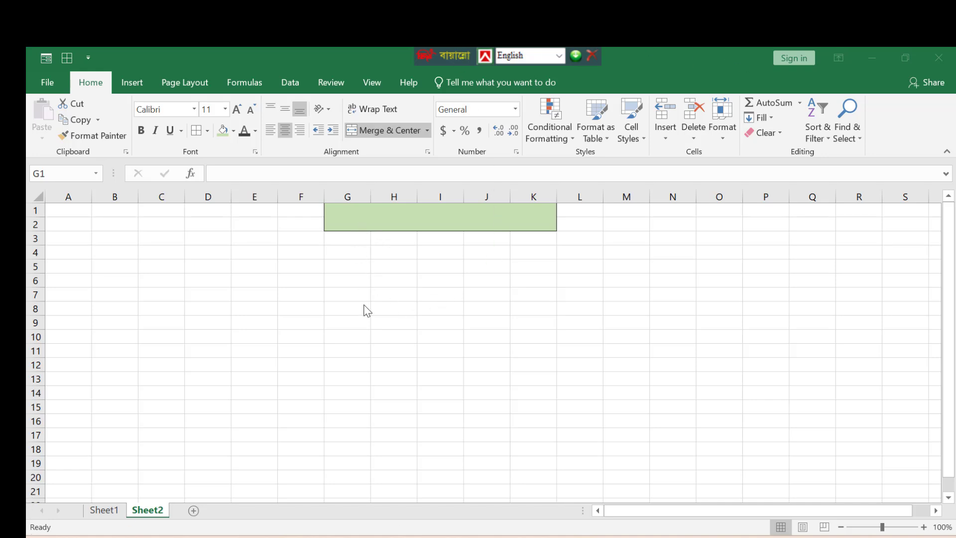
Step: Enter the title "GARMENTS COMPANY DATA SET UP" in the green merged cell G1
{"action": "left_click", "coordinate": [366, 219]}
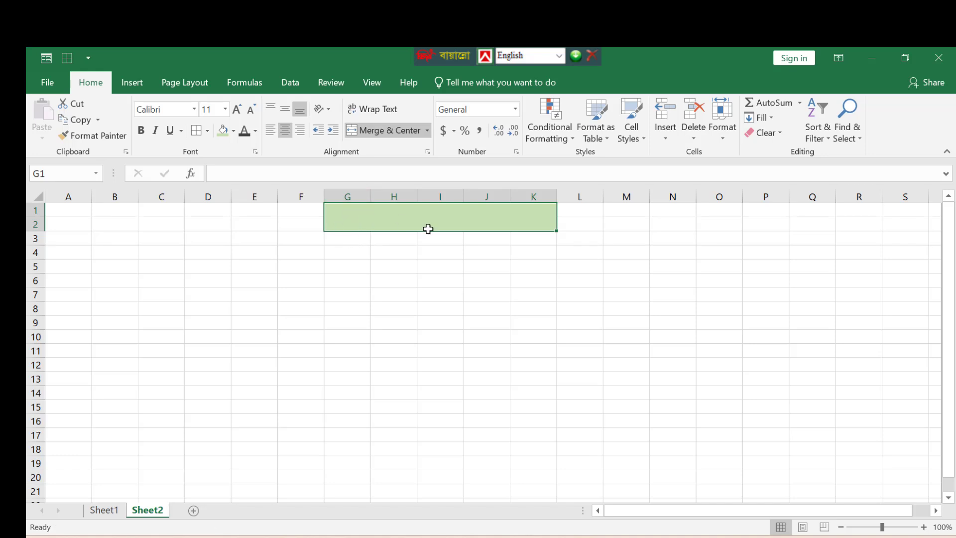
{"action": "type", "text": "gA"}
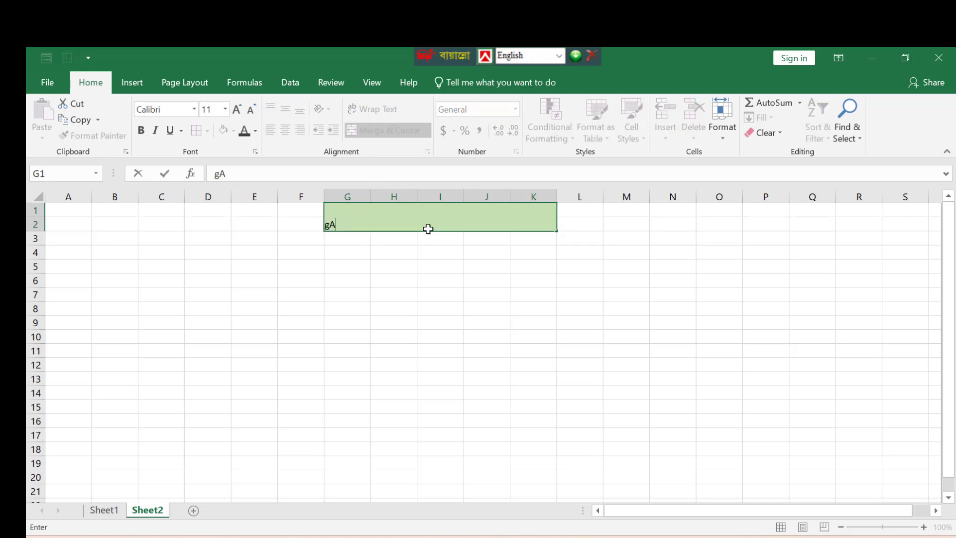
{"action": "key", "text": "BackSpace"}
{"action": "key", "text": "BackSpace"}
{"action": "type", "text": "ga"}
{"action": "key", "text": "BackSpace"}
{"action": "key", "text": "BackSpace"}
{"action": "type", "text": "GARMENTS"}
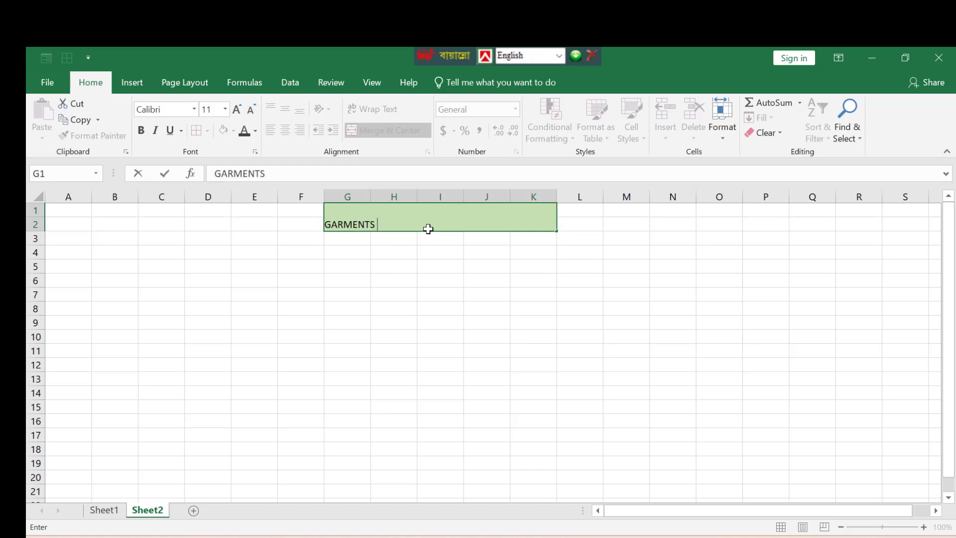
{"action": "type", "text": " COMPANR"}
{"action": "key", "text": "BackSpace"}
{"action": "type", "text": "Y "}
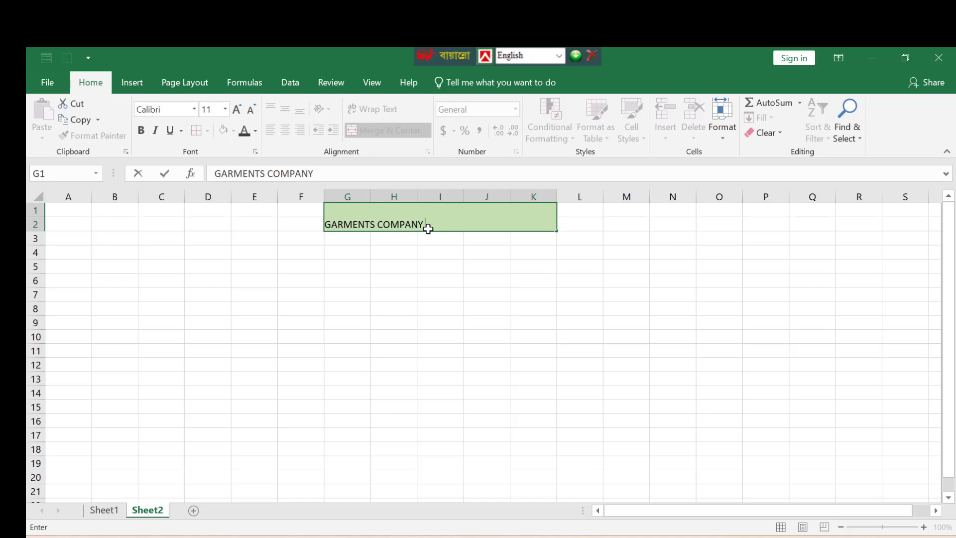
{"action": "type", "text": "DATA SET UP"}
{"action": "left_click", "coordinate": [337, 309]}
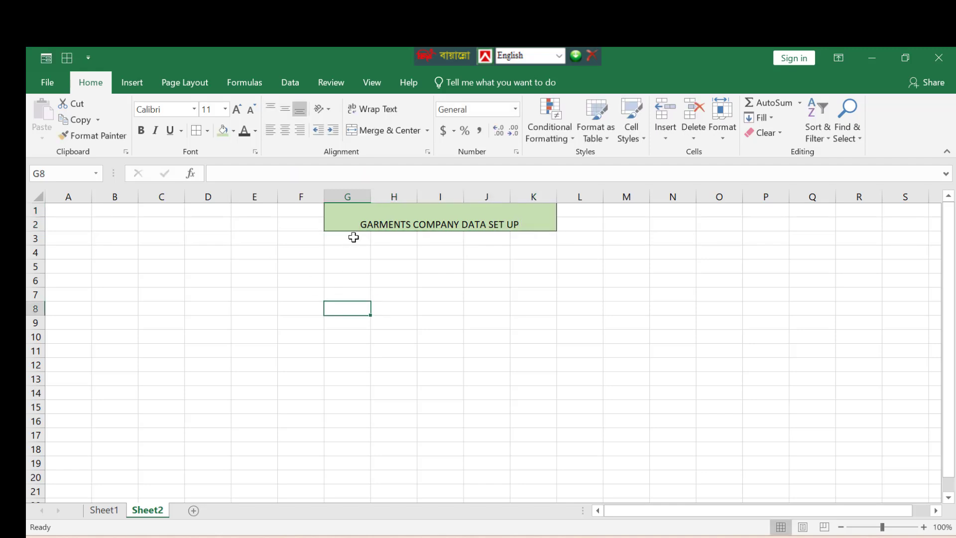
Step: Increase the font size of the title in the merged cell by one increment
{"action": "left_click", "coordinate": [354, 237]}
{"action": "left_click", "coordinate": [372, 223]}
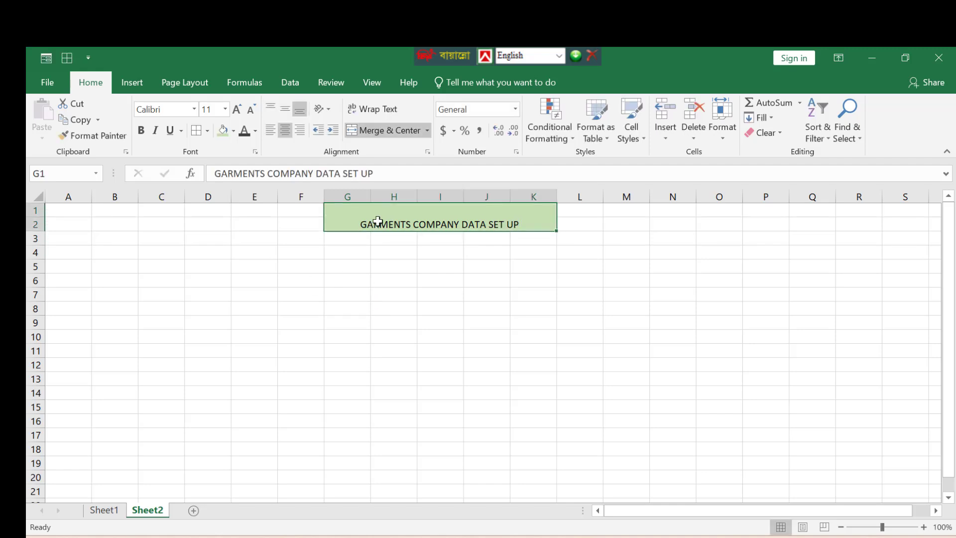
{"action": "left_click", "coordinate": [242, 108]}
Step: Enter the header "Employe Name" in E5 and widen column E to fit it
{"action": "left_click", "coordinate": [238, 264]}
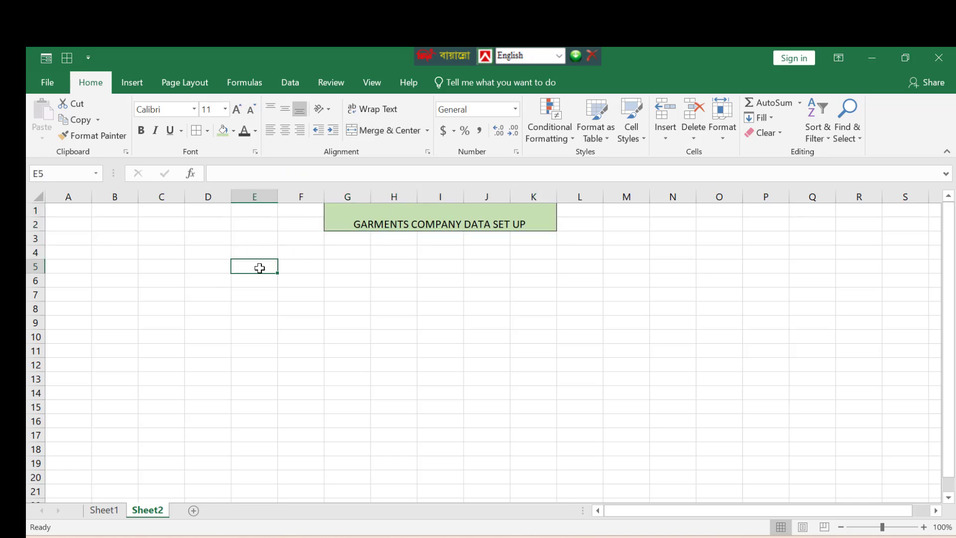
{"action": "type", "text": "e"}
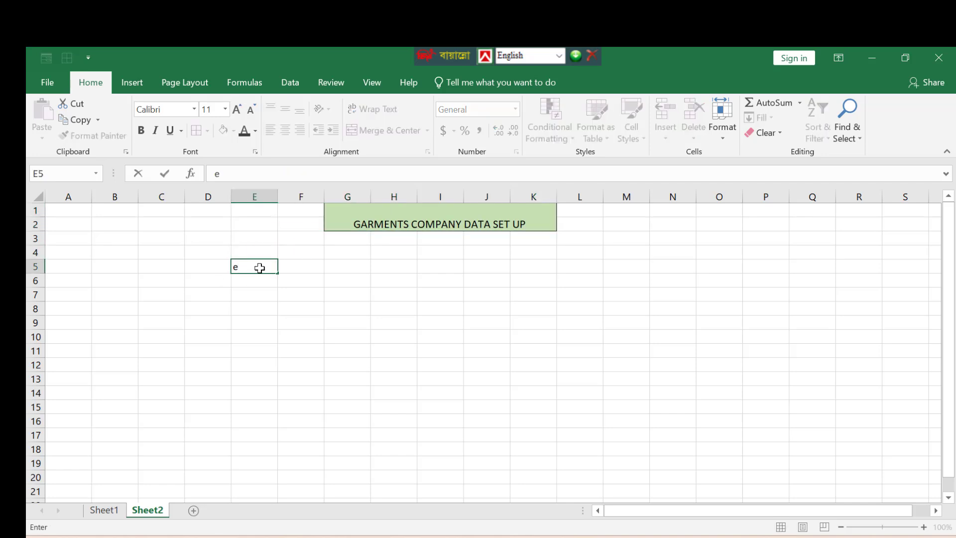
{"action": "key", "text": "BackSpace"}
{"action": "type", "text": "e"}
{"action": "type", "text": "E"}
{"action": "type", "text": "Mp"}
{"action": "key", "text": "BackSpace"}
{"action": "key", "text": "BackSpace"}
{"action": "type", "text": "M"}
{"action": "key", "text": "BackSpace"}
{"action": "type", "text": "mploye Name"}
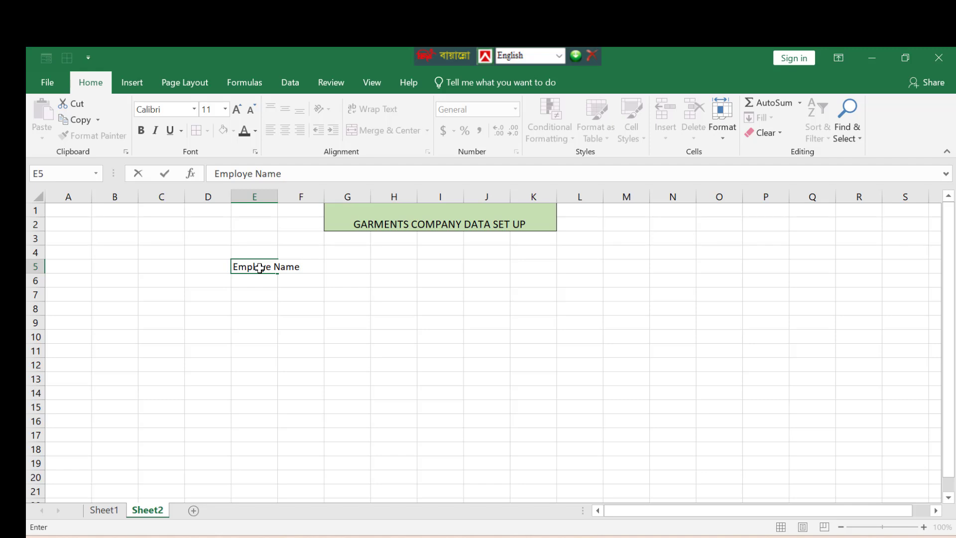
{"action": "key", "text": "Tab"}
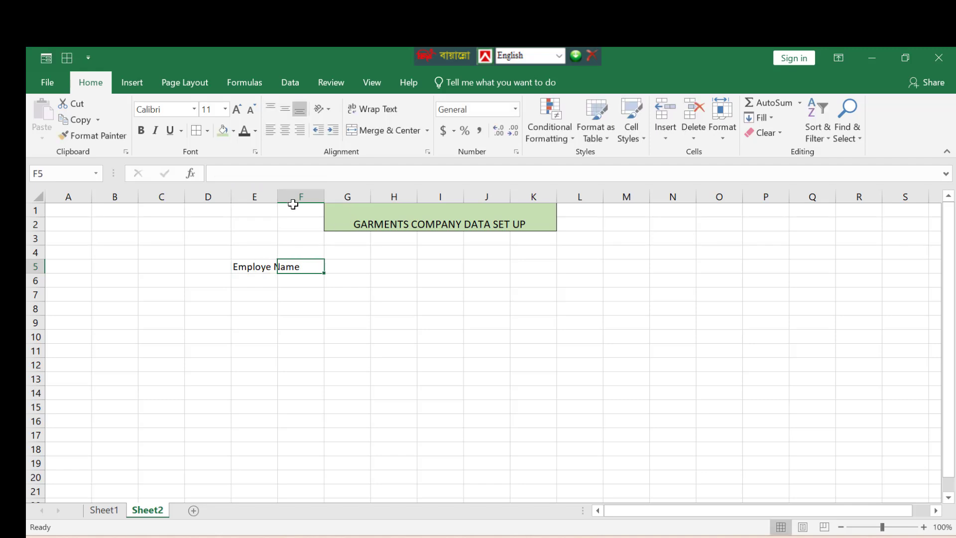
{"action": "left_click_drag", "start_coordinate": [272, 201], "coordinate": [322, 200]}
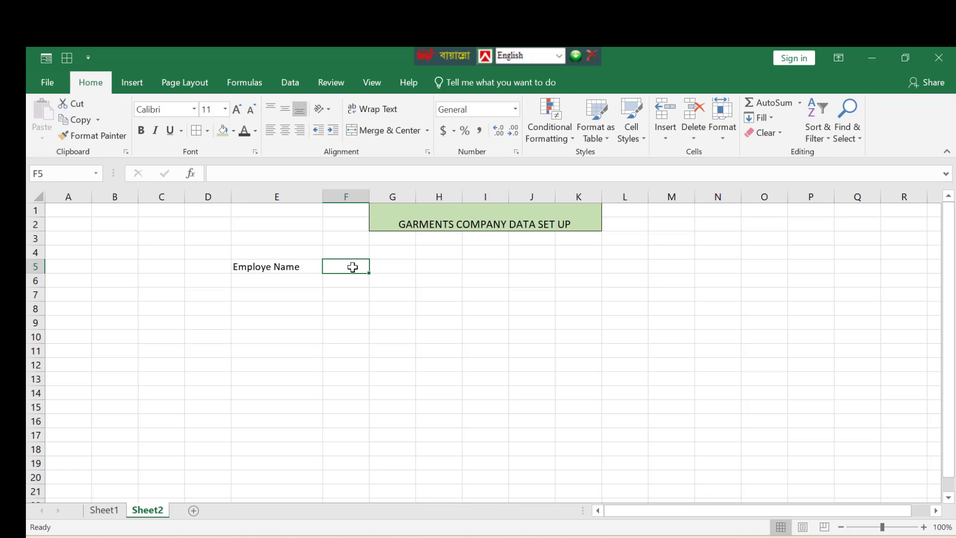
Step: Enter the headers "Employe id" in F5 and "Basic Salary" in G5, and widen columns F and G to fit them
{"action": "type", "text": "Emp"}
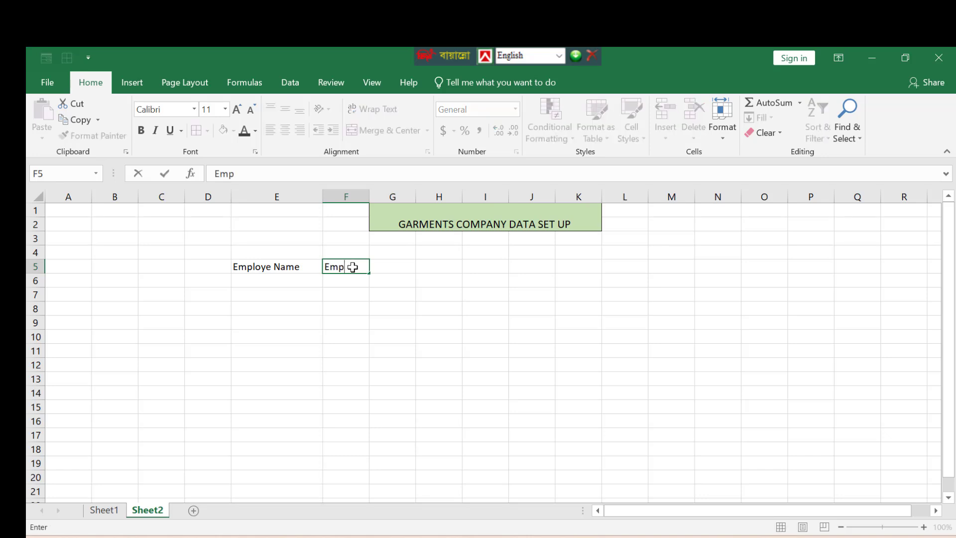
{"action": "type", "text": "loye id"}
{"action": "key", "text": "Tab"}
{"action": "type", "text": "Bas"}
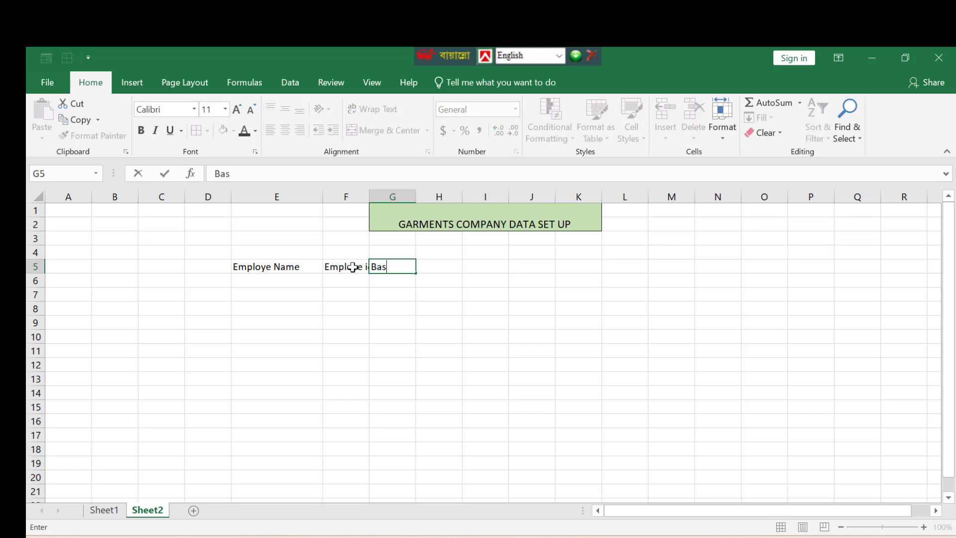
{"action": "type", "text": "ic Salary"}
{"action": "left_click", "coordinate": [383, 324]}
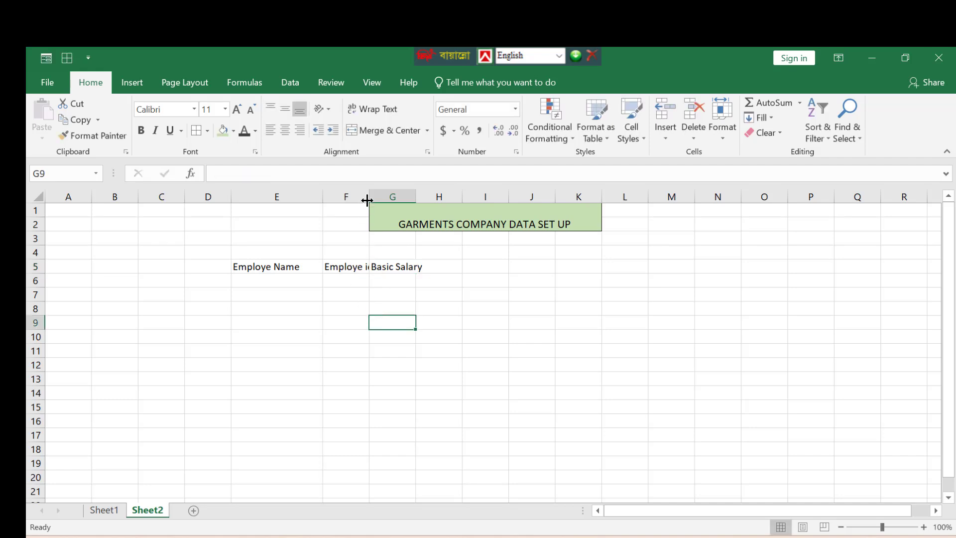
{"action": "left_click_drag", "start_coordinate": [369, 192], "coordinate": [468, 196]}
{"action": "left_click", "coordinate": [422, 279]}
Step: Enter the header "Medical fund" in H5 and widen column H to fit it
{"action": "left_click", "coordinate": [482, 267]}
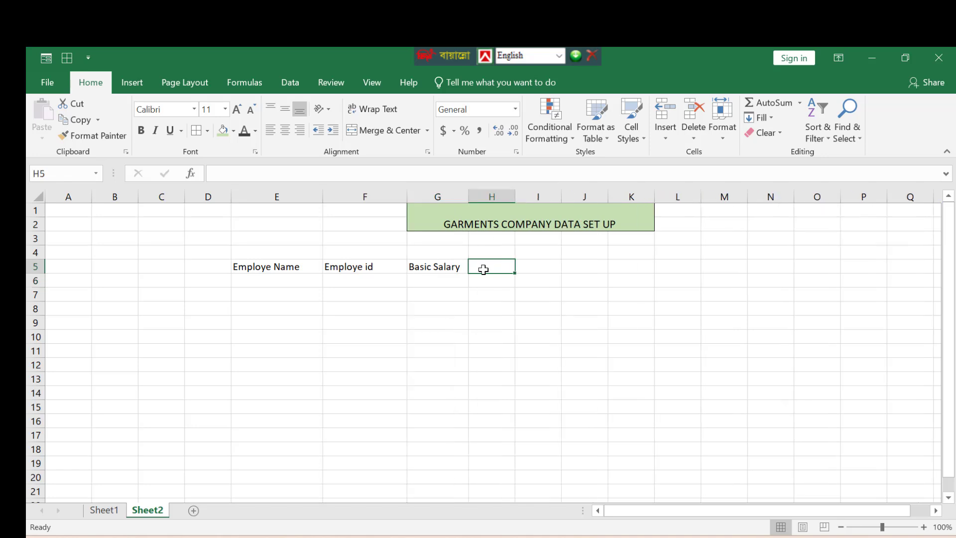
{"action": "type", "text": "Medi"}
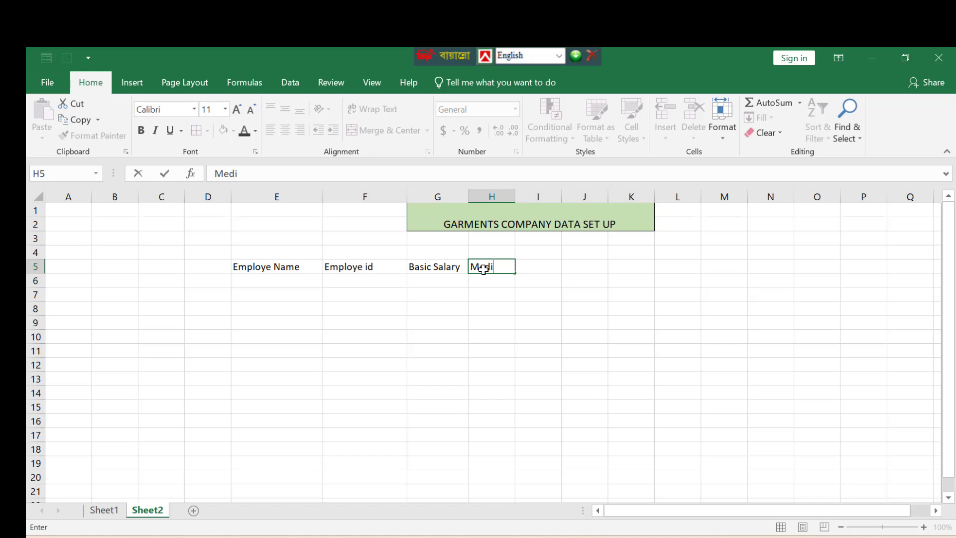
{"action": "type", "text": "cal fund"}
{"action": "key", "text": "Tab"}
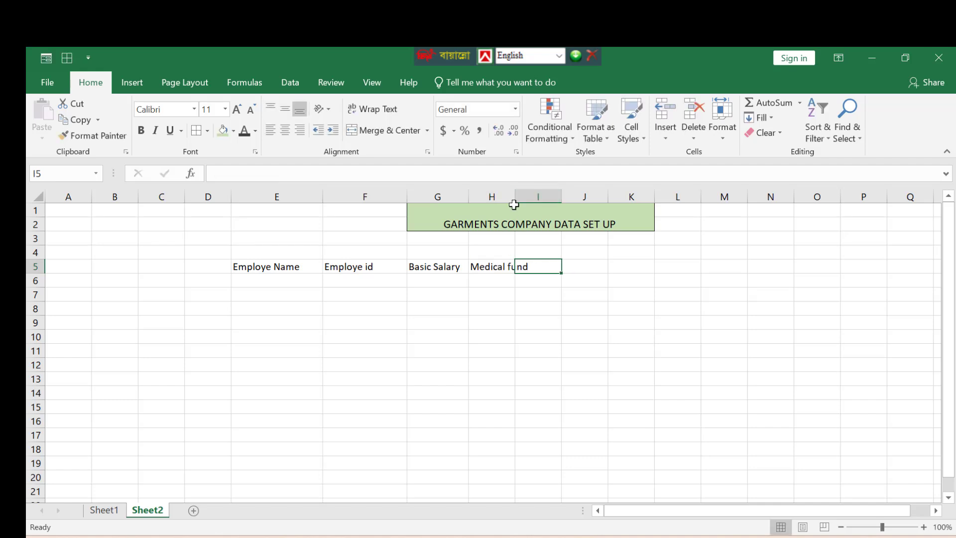
{"action": "left_click_drag", "start_coordinate": [515, 200], "coordinate": [534, 201]}
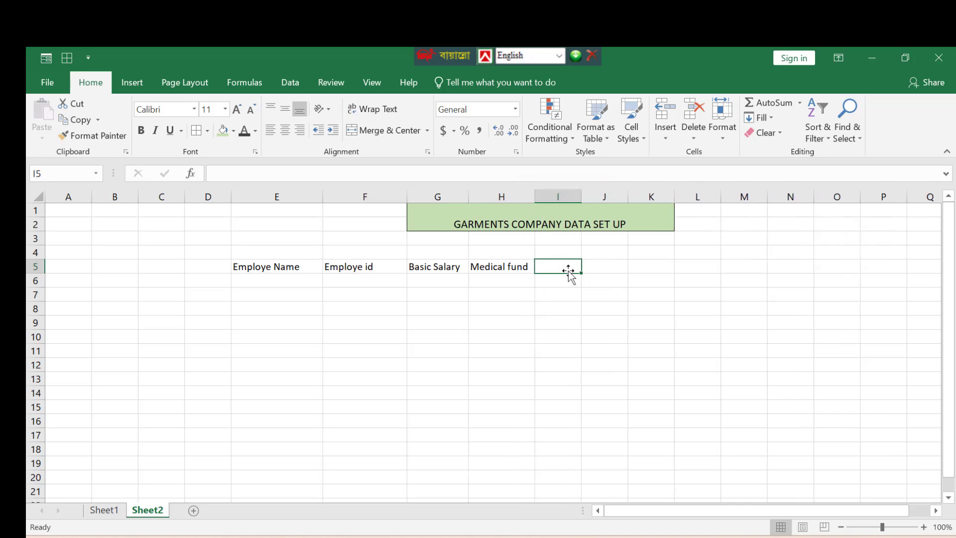
Step: Enter the headers "Tiffin fund" in I5 and "House Rent" in J5, and widen columns I and J to fit them
{"action": "type", "text": "Ti"}
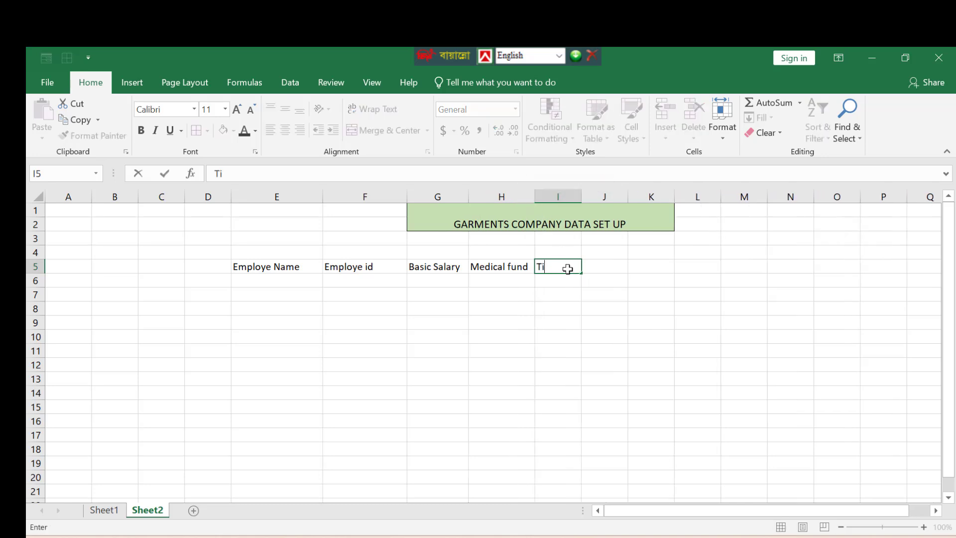
{"action": "type", "text": "ffin fund"}
{"action": "key", "text": "Tab"}
{"action": "type", "text": "House"}
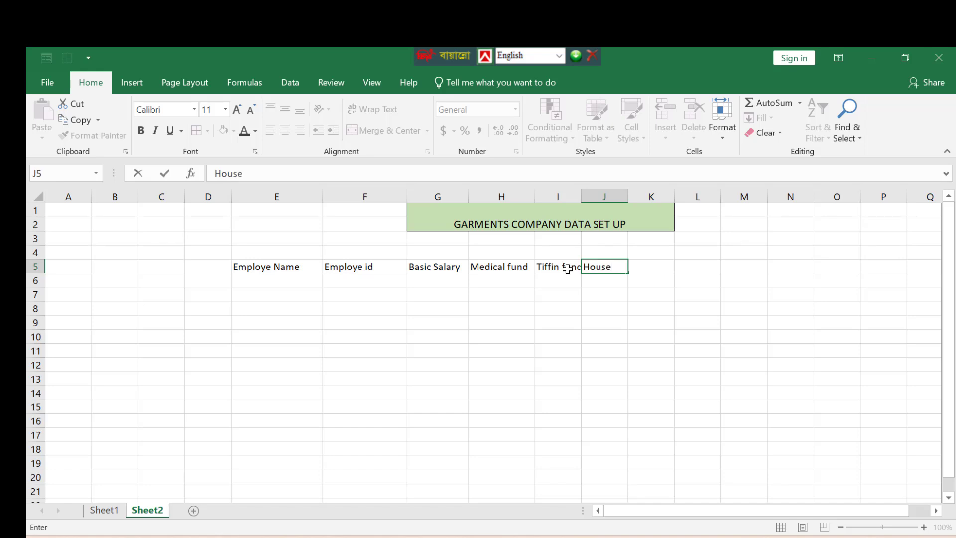
{"action": "type", "text": " Rent"}
{"action": "left_click", "coordinate": [637, 198]}
{"action": "left_click", "coordinate": [633, 291]}
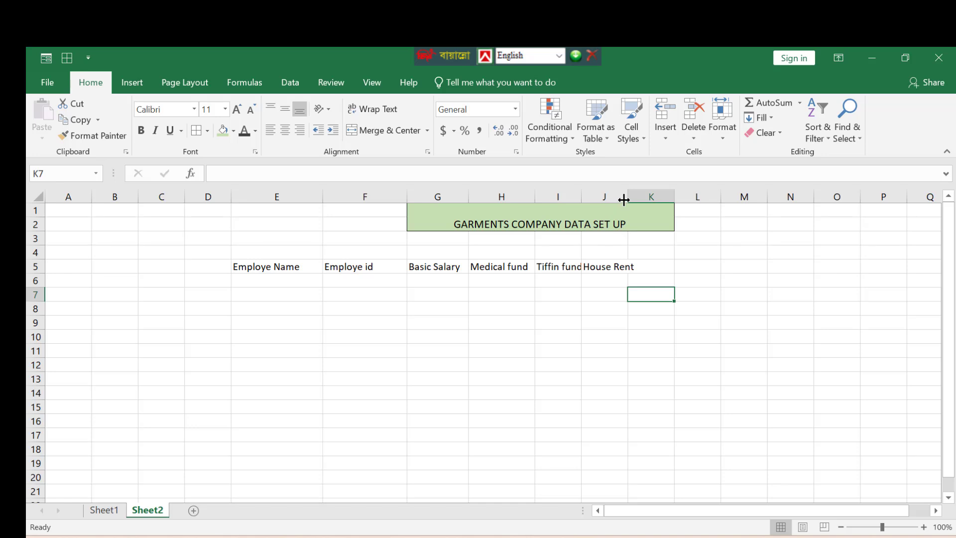
{"action": "left_click_drag", "start_coordinate": [627, 197], "coordinate": [650, 199]}
{"action": "left_click_drag", "start_coordinate": [581, 200], "coordinate": [606, 201]}
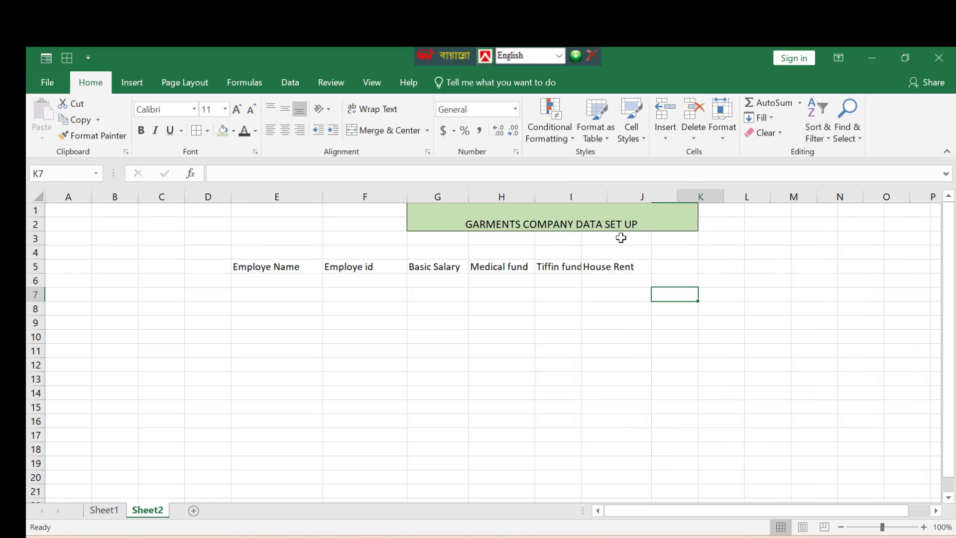
Step: Enter the header "Present Bonus" in K5
{"action": "left_click", "coordinate": [678, 268]}
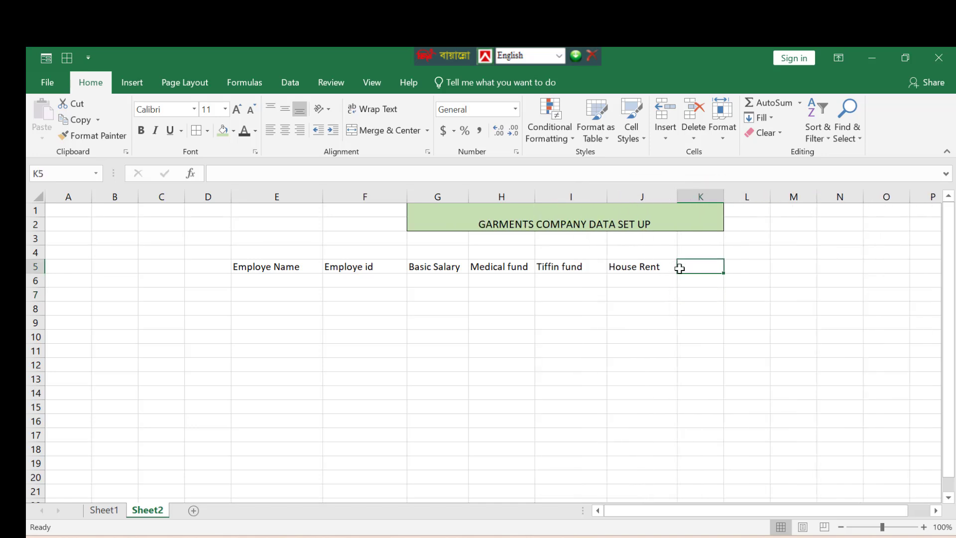
{"action": "type", "text": "Pre "}
{"action": "type", "text": "ent"}
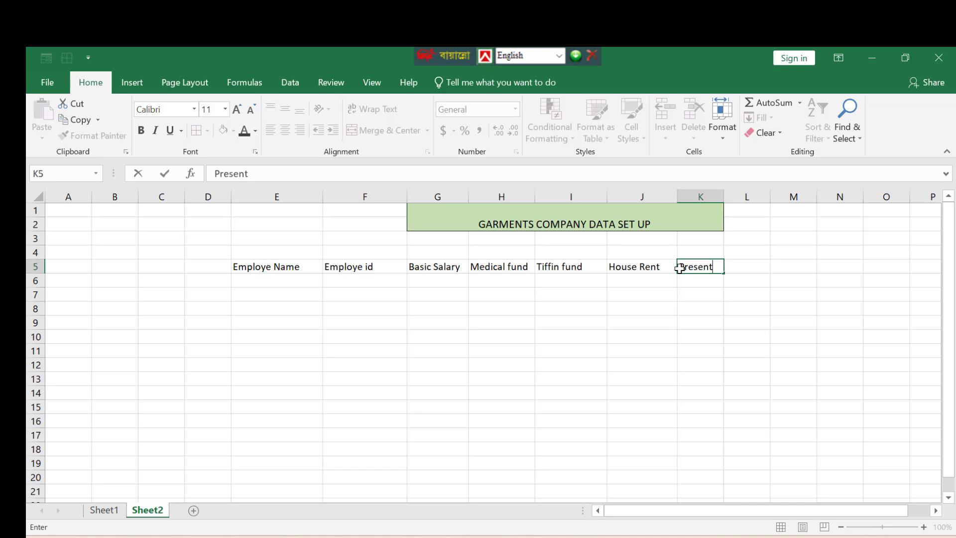
{"action": "type", "text": " Bonus"}
{"action": "left_click", "coordinate": [431, 365]}
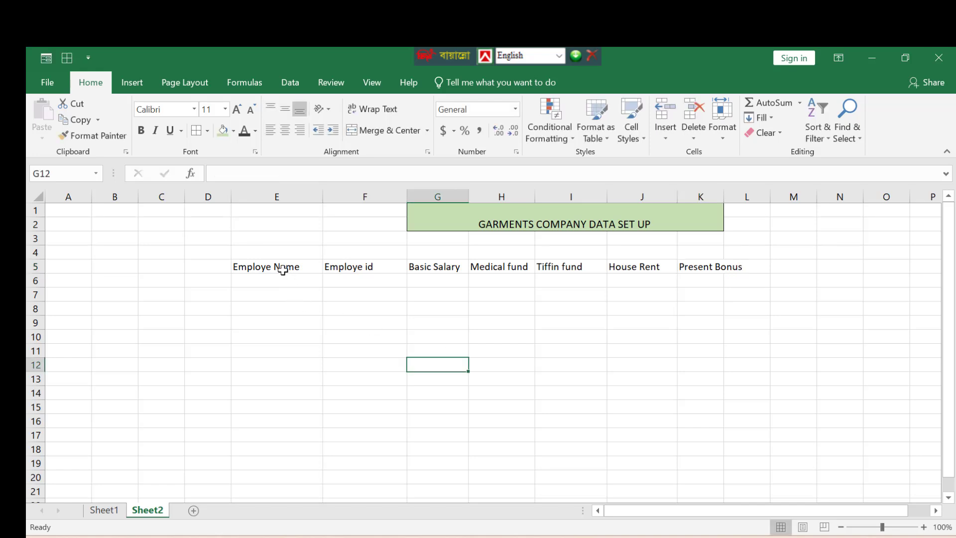
Step: Fill the header row range E5:L5 with a light green theme color
{"action": "left_click_drag", "start_coordinate": [288, 269], "coordinate": [736, 267]}
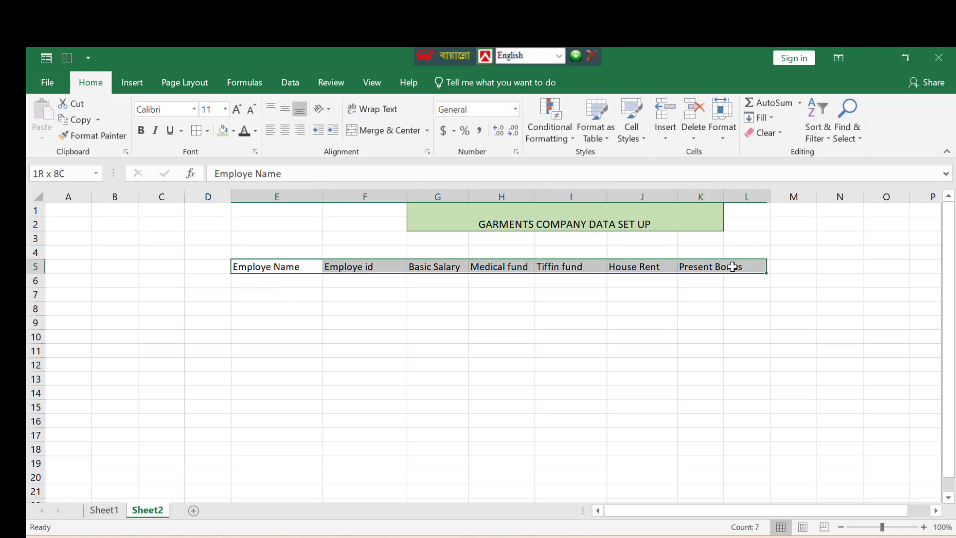
{"action": "left_click", "coordinate": [233, 130]}
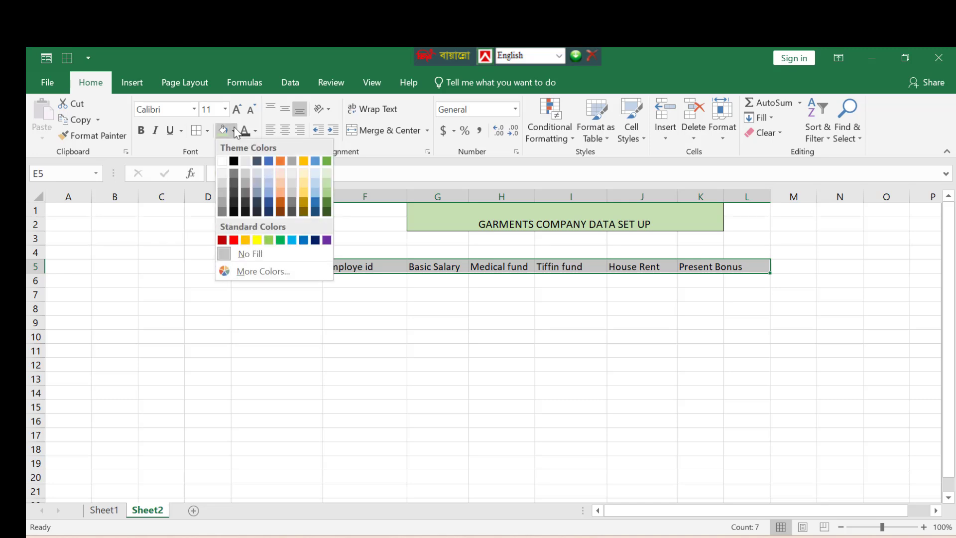
{"action": "left_click", "coordinate": [329, 192]}
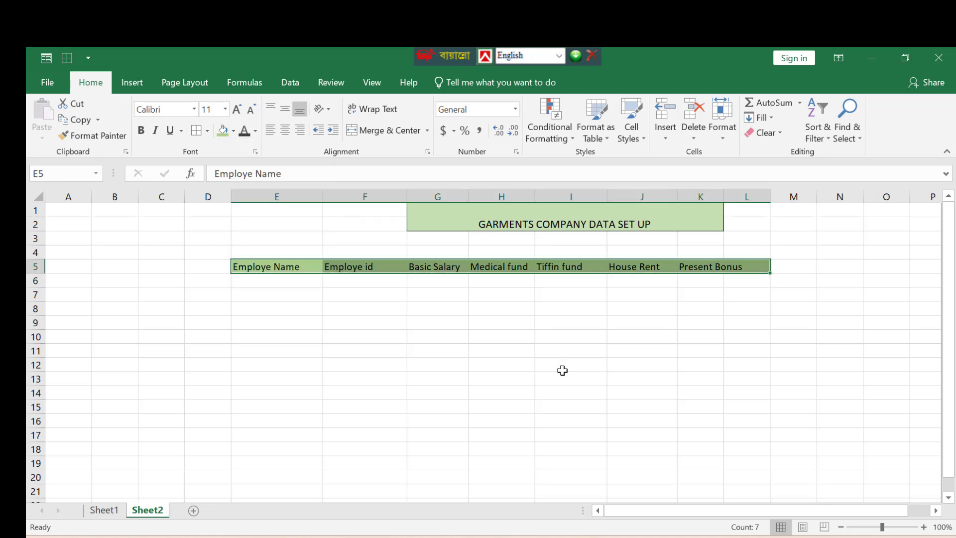
Step: Make the header row text bold and set its font to Times New Roman
{"action": "left_click", "coordinate": [147, 132]}
{"action": "left_click", "coordinate": [193, 109]}
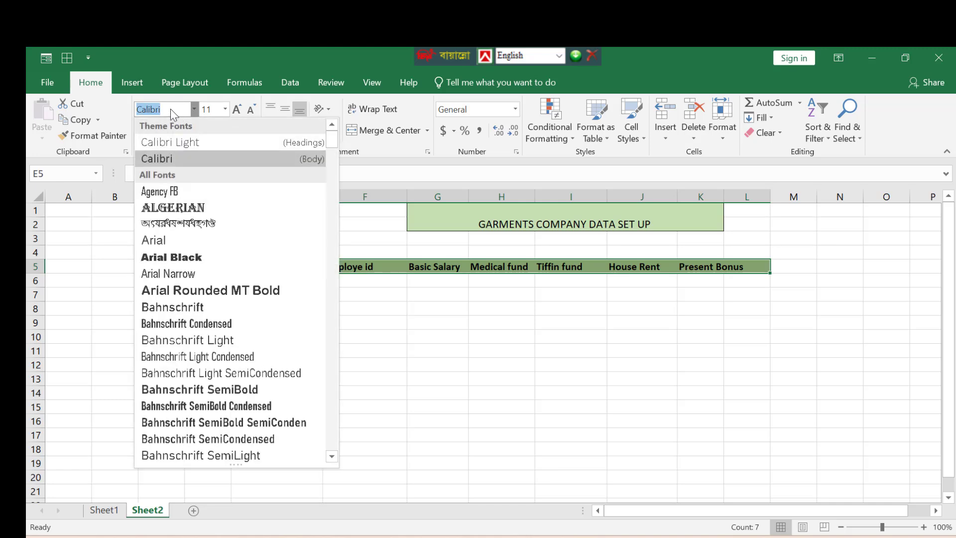
{"action": "type", "text": "Times New Ro"}
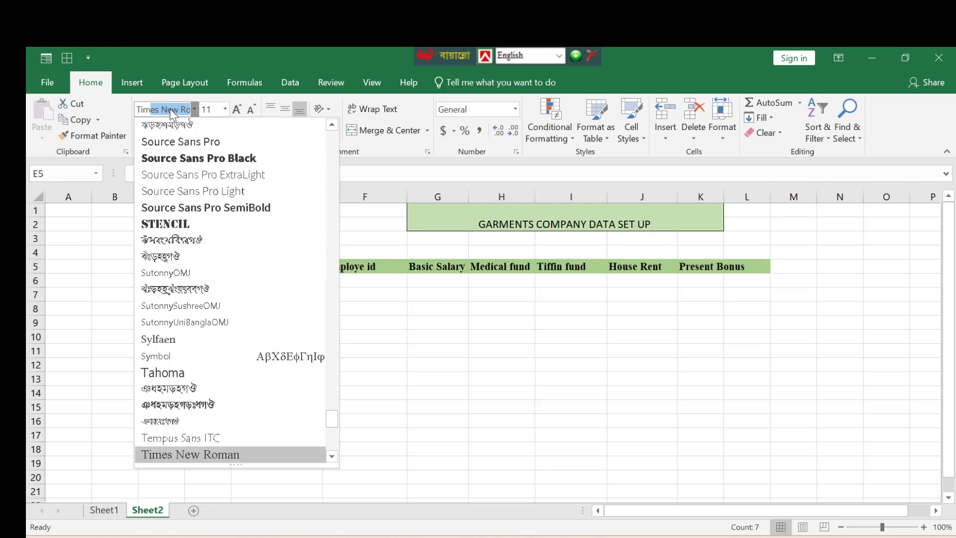
{"action": "key", "text": "Return"}
{"action": "left_click", "coordinate": [557, 350]}
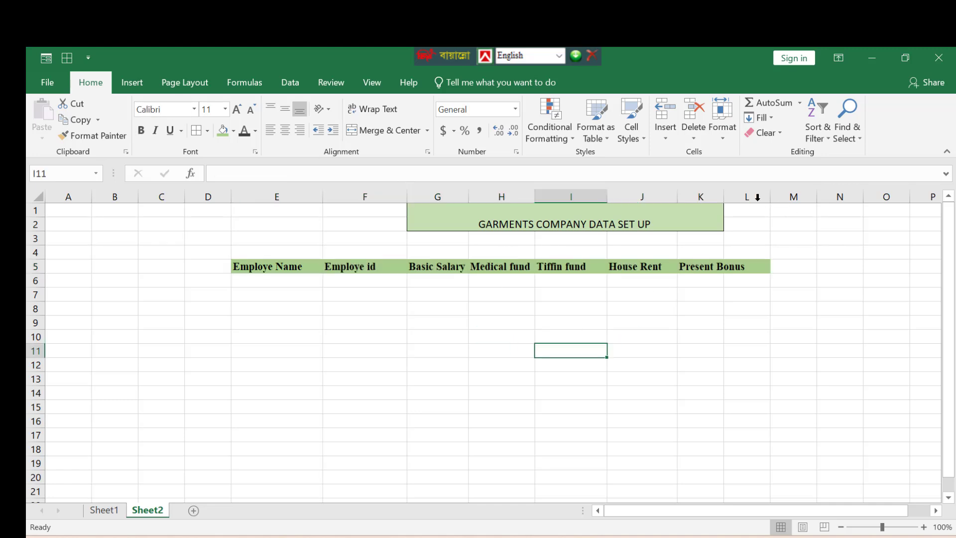
Step: Widen columns K and G to give the Present Bonus and Basic Salary headers more room
{"action": "left_click_drag", "start_coordinate": [724, 196], "coordinate": [742, 196]}
{"action": "left_click_drag", "start_coordinate": [551, 293], "coordinate": [556, 305]}
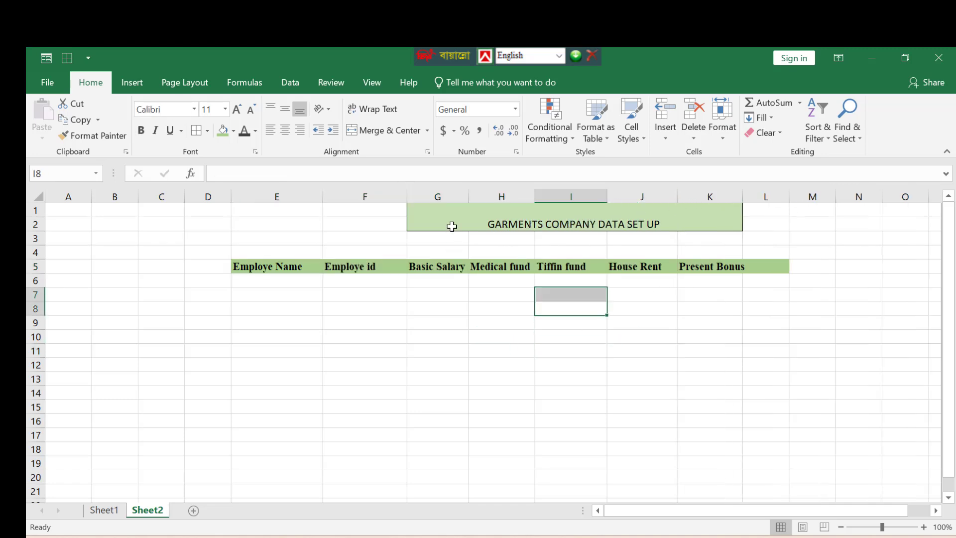
{"action": "left_click_drag", "start_coordinate": [469, 196], "coordinate": [492, 197]}
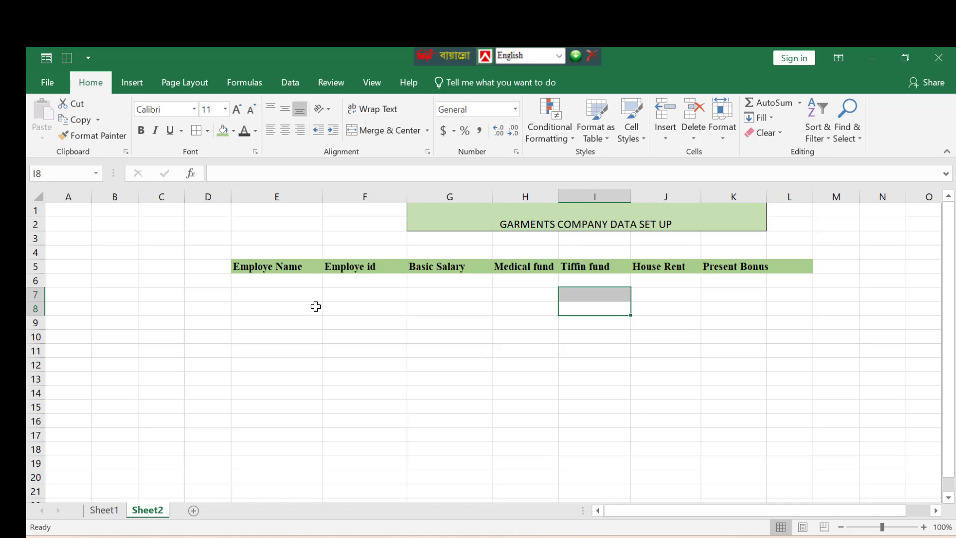
Step: Apply all borders to the table range E5:K11, covering the header row and six rows below it
{"action": "left_click", "coordinate": [273, 311]}
{"action": "left_click", "coordinate": [274, 283]}
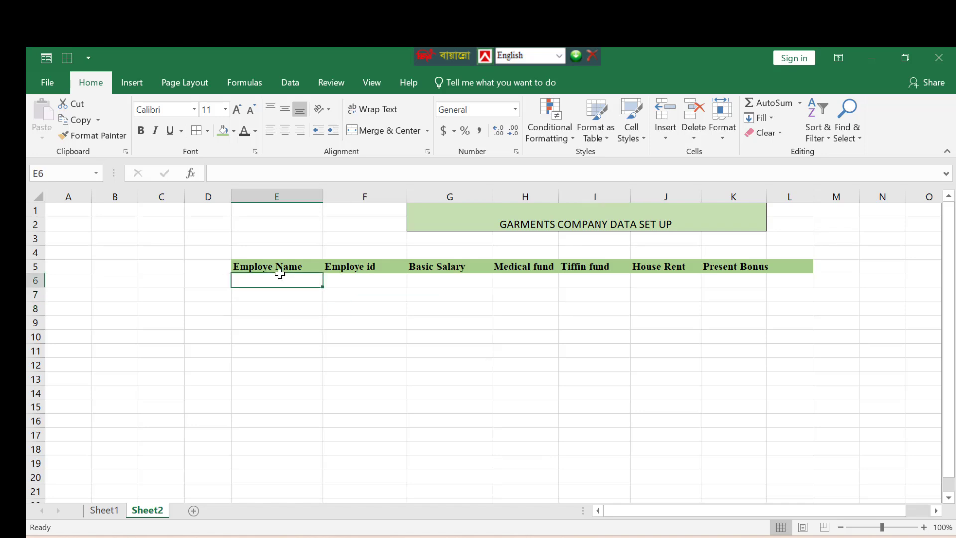
{"action": "left_click", "coordinate": [276, 268]}
{"action": "left_click_drag", "start_coordinate": [397, 269], "coordinate": [744, 353]}
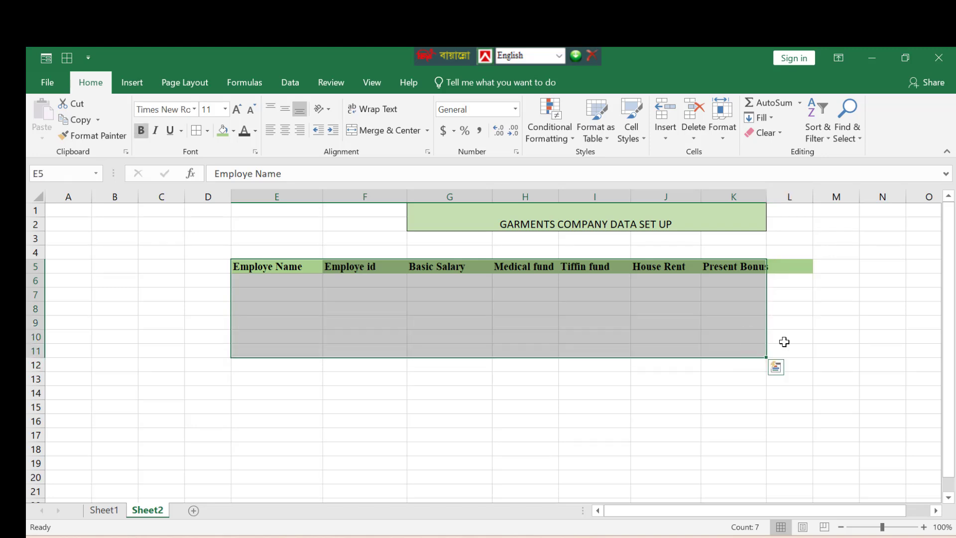
{"action": "left_click", "coordinate": [196, 130]}
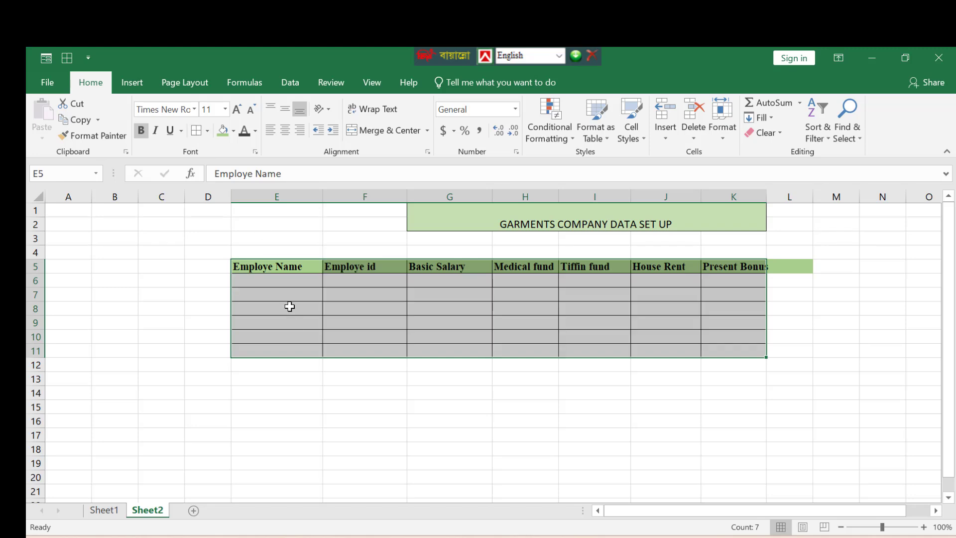
{"action": "left_click", "coordinate": [289, 282]}
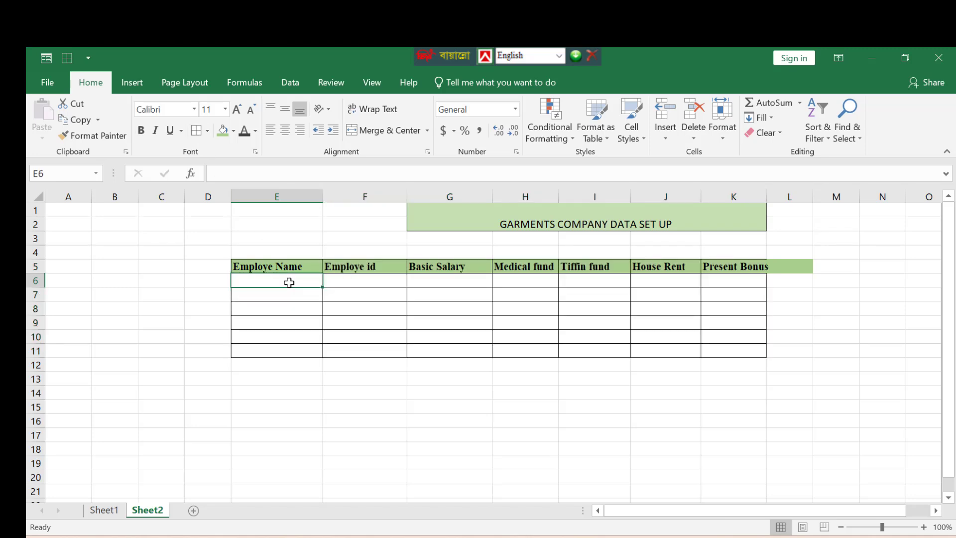
{"action": "left_click", "coordinate": [47, 58]}
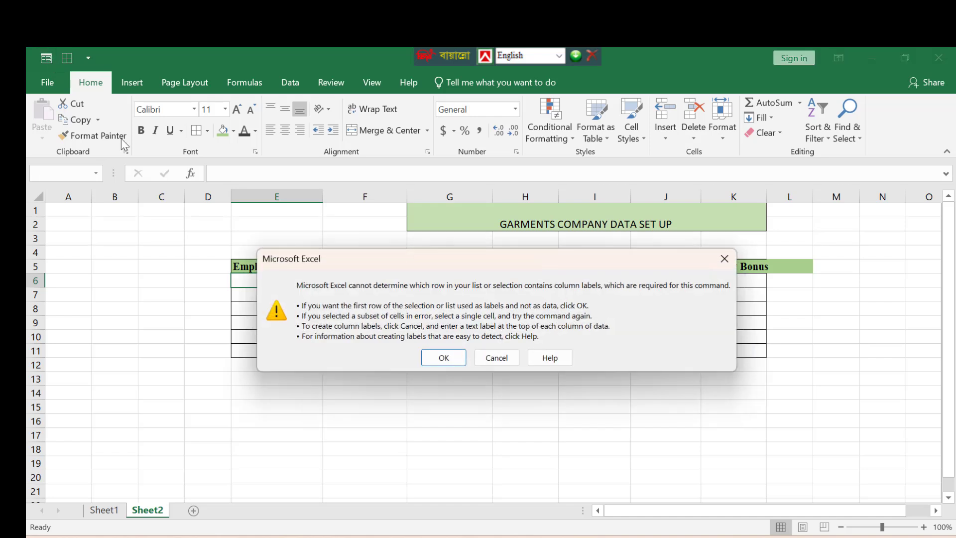
{"action": "left_click", "coordinate": [717, 267]}
Step: Preview the data entry form for the table range E5:K11, using its first row as column labels
{"action": "left_click_drag", "start_coordinate": [259, 267], "coordinate": [723, 347]}
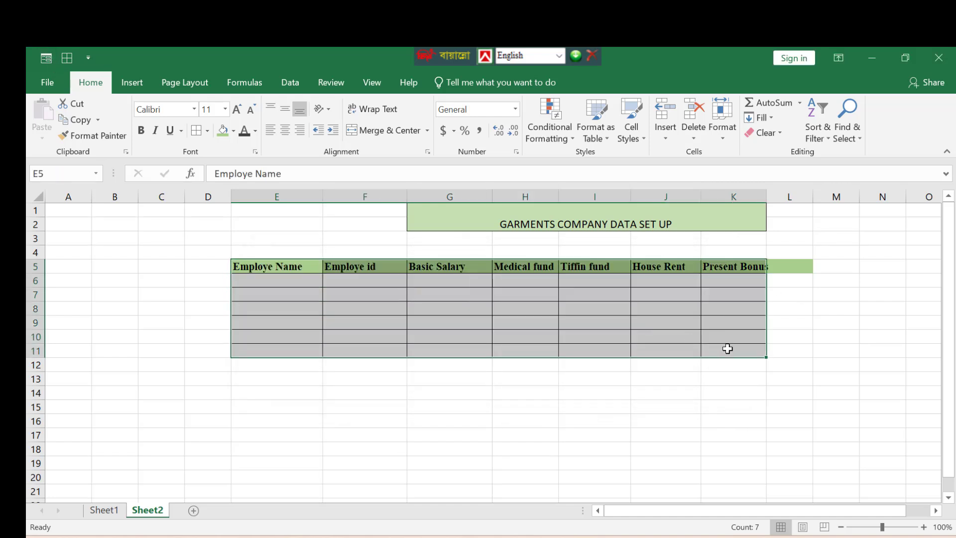
{"action": "left_click", "coordinate": [52, 57]}
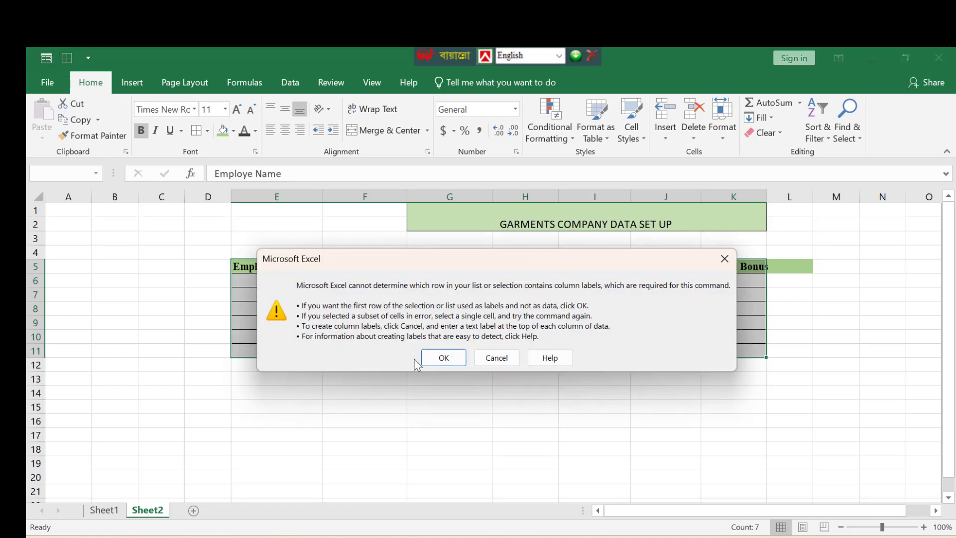
{"action": "left_click", "coordinate": [443, 358]}
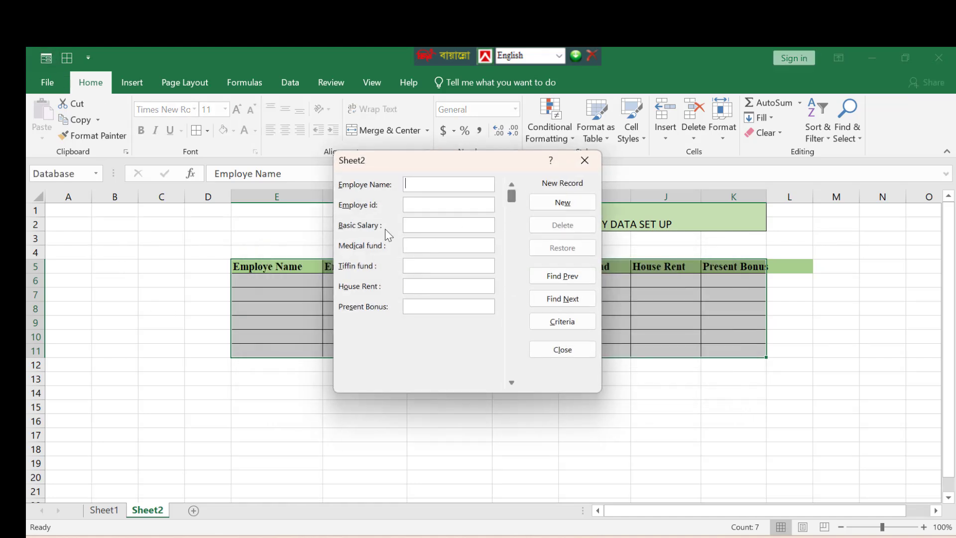
{"action": "left_click", "coordinate": [308, 167]}
{"action": "left_click", "coordinate": [585, 160]}
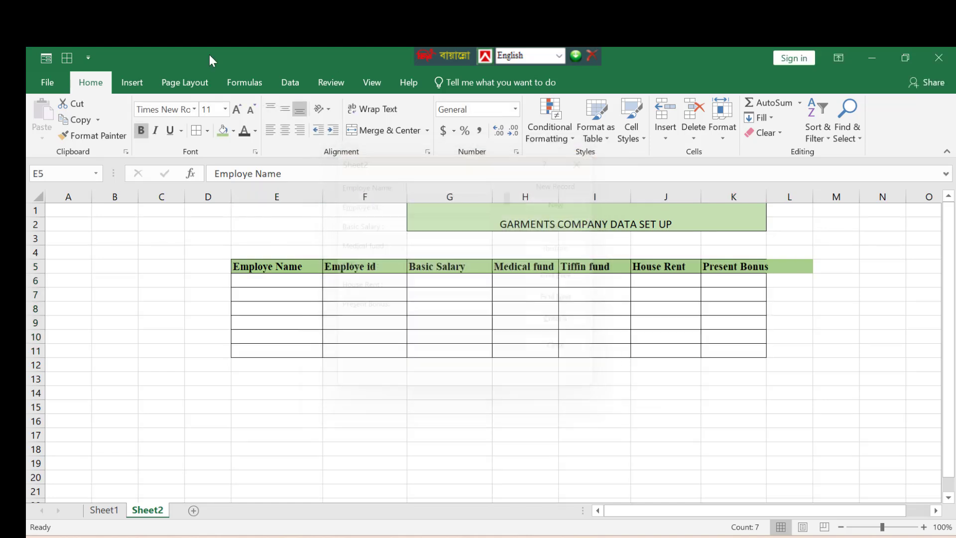
Step: Review the Quick Access Toolbar customization options, browsing Popular Commands and the All Commands list
{"action": "left_click", "coordinate": [48, 82]}
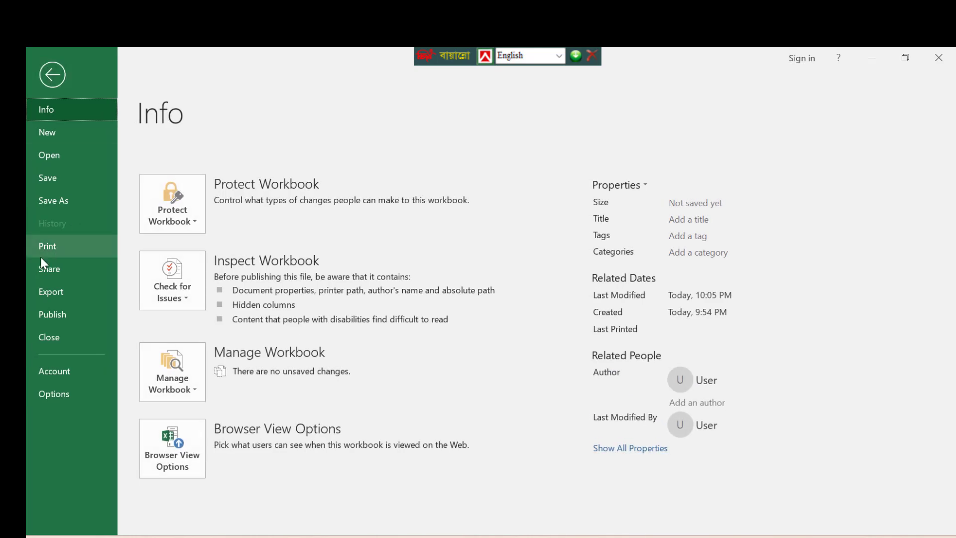
{"action": "left_click", "coordinate": [64, 389]}
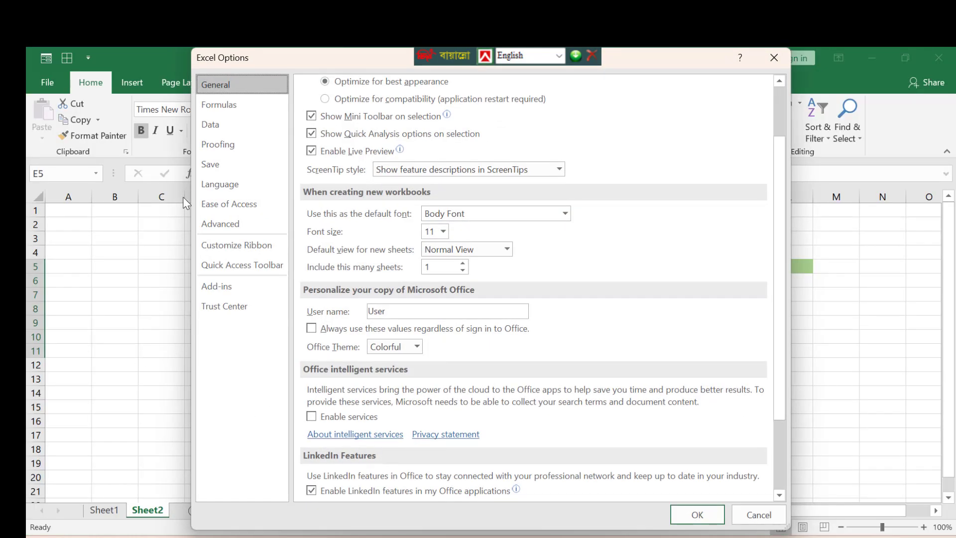
{"action": "left_click", "coordinate": [237, 268]}
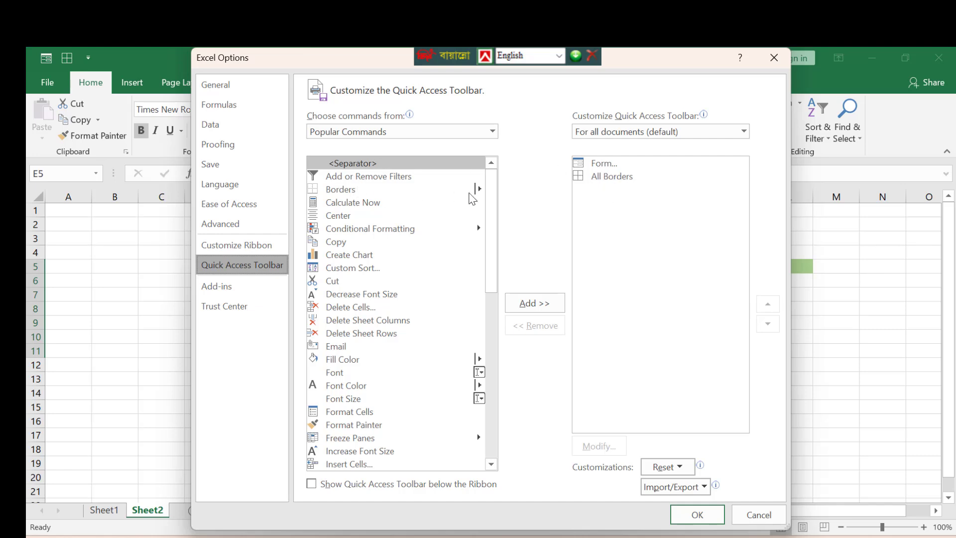
{"action": "scroll", "coordinate": [494, 244], "scroll_direction": "down", "scroll_amount": 1}
{"action": "scroll", "coordinate": [494, 244], "scroll_direction": "down", "scroll_amount": 1}
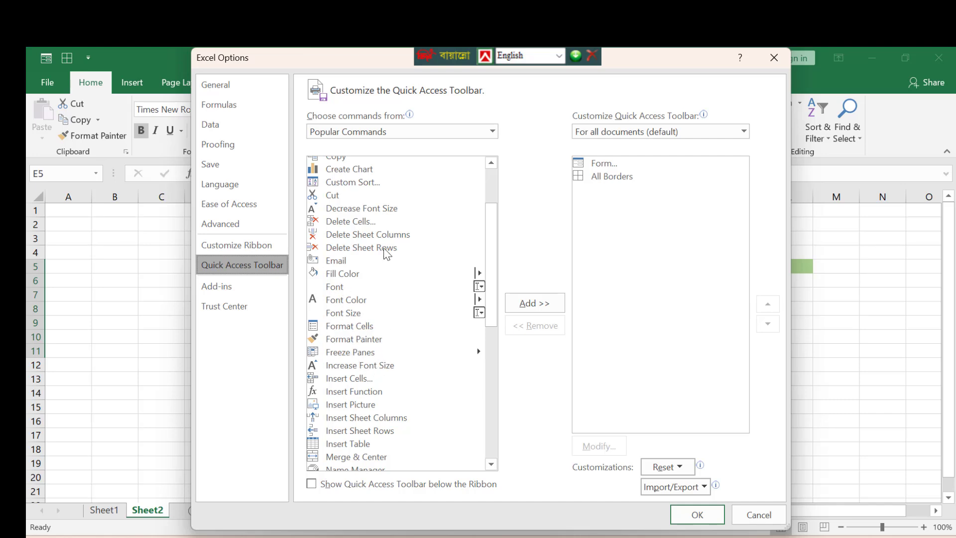
{"action": "left_click", "coordinate": [413, 131]}
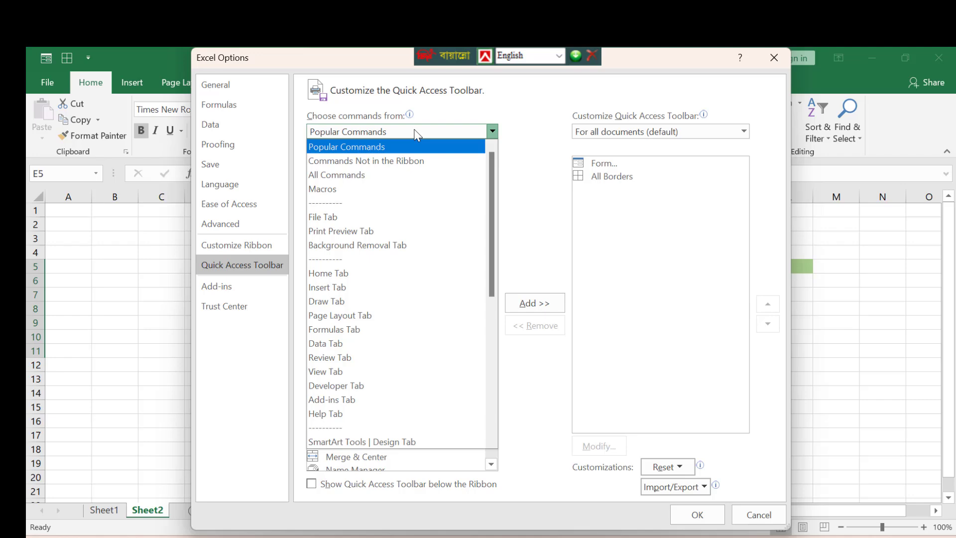
{"action": "left_click", "coordinate": [359, 176]}
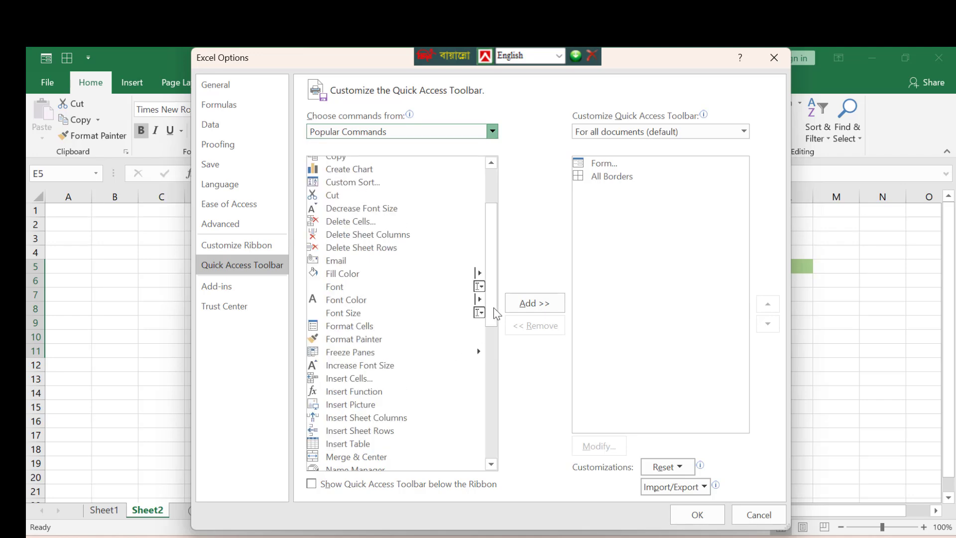
{"action": "scroll", "coordinate": [492, 342], "scroll_direction": "down", "scroll_amount": 15}
{"action": "scroll", "coordinate": [494, 393], "scroll_direction": "down", "scroll_amount": 8}
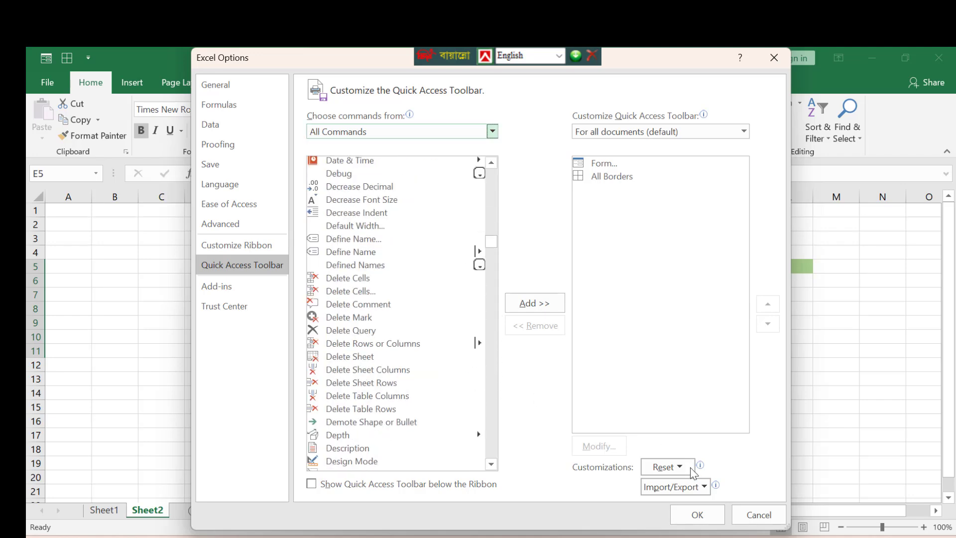
{"action": "left_click", "coordinate": [696, 514]}
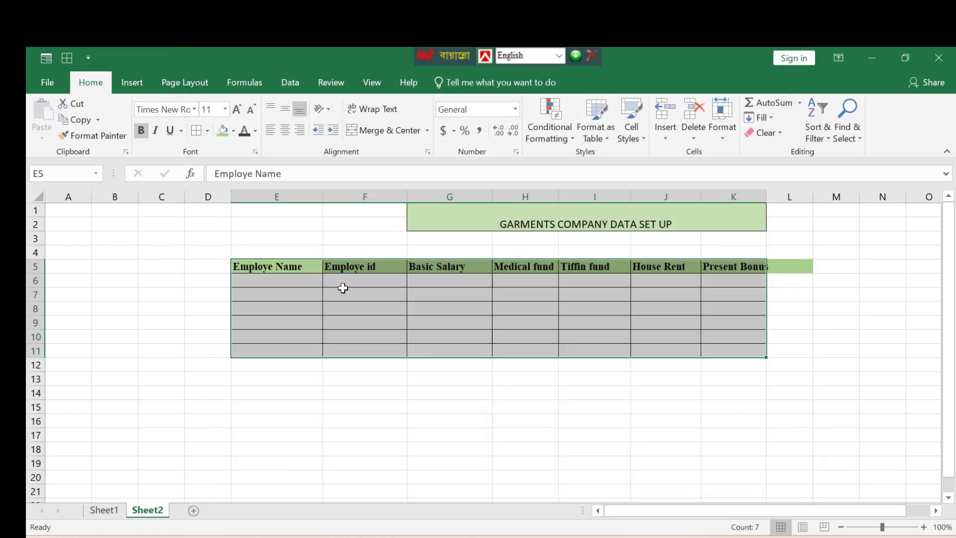
Step: Open the data form for E5:K11 with the first row as labels and add records with the first three employees' names
{"action": "left_click", "coordinate": [47, 59]}
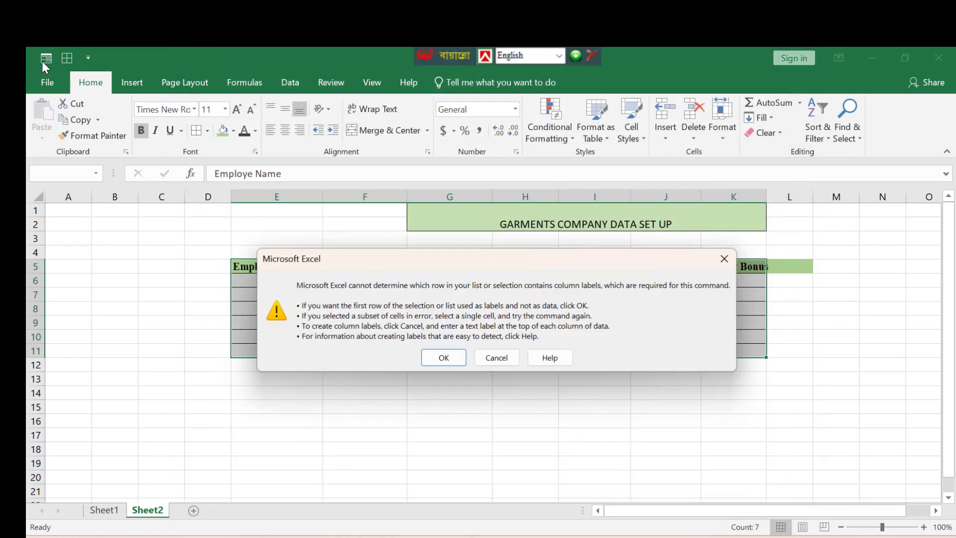
{"action": "left_click", "coordinate": [450, 357]}
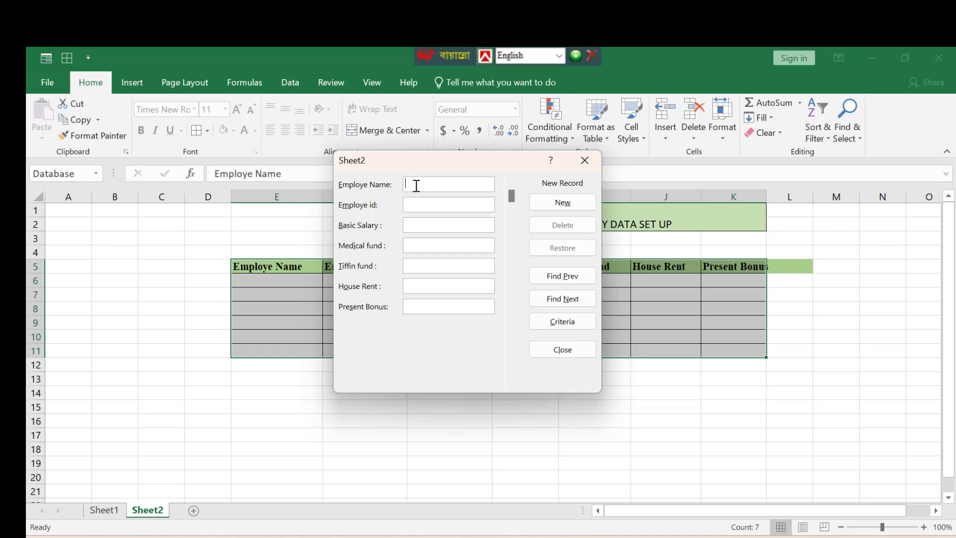
{"action": "type", "text": "miraj"}
{"action": "key", "text": "Return"}
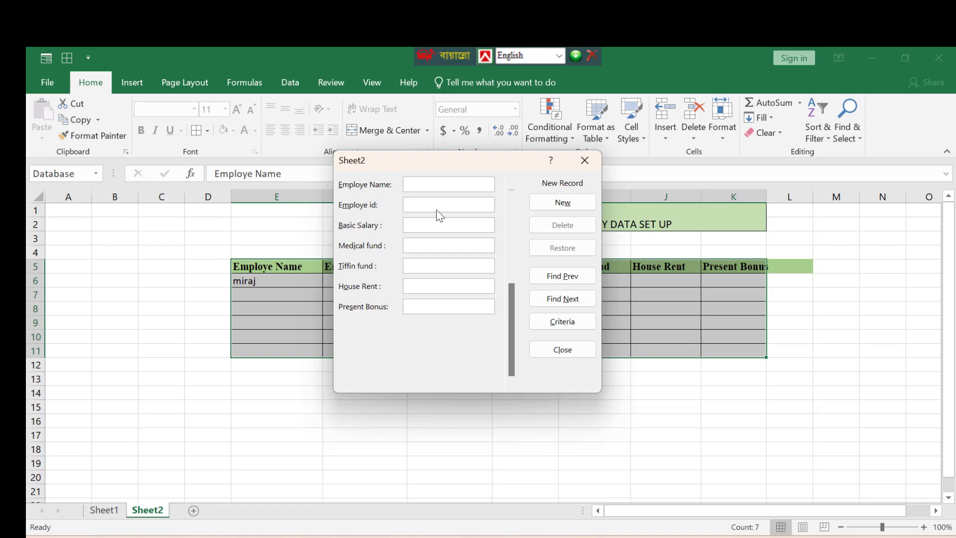
{"action": "type", "text": "Saju"}
{"action": "key", "text": "Return"}
{"action": "type", "text": "Ar"}
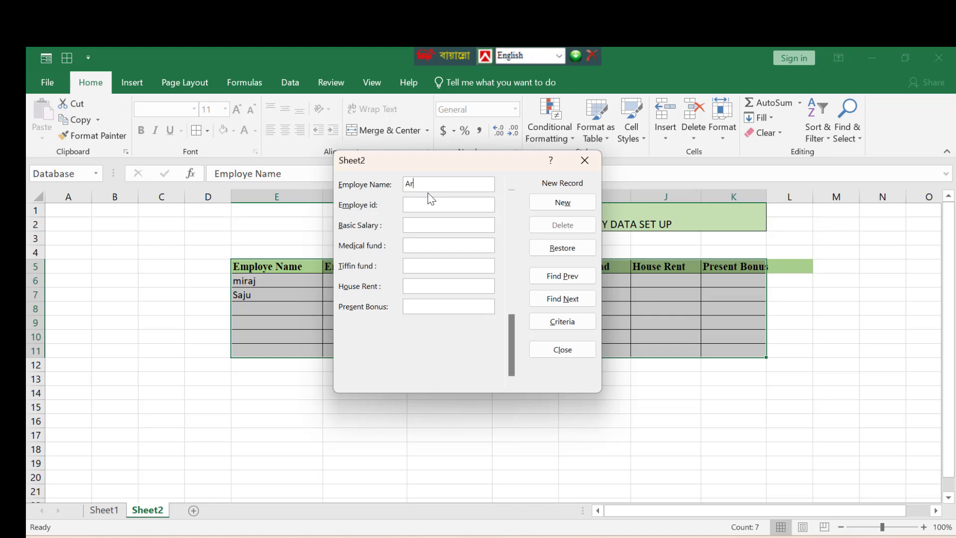
{"action": "type", "text": "ju"}
{"action": "key", "text": "Return"}
Step: Add three more records with employees' names through the data form, and close the form
{"action": "type", "text": "Manik"}
{"action": "key", "text": "Return"}
{"action": "type", "text": "Ba"}
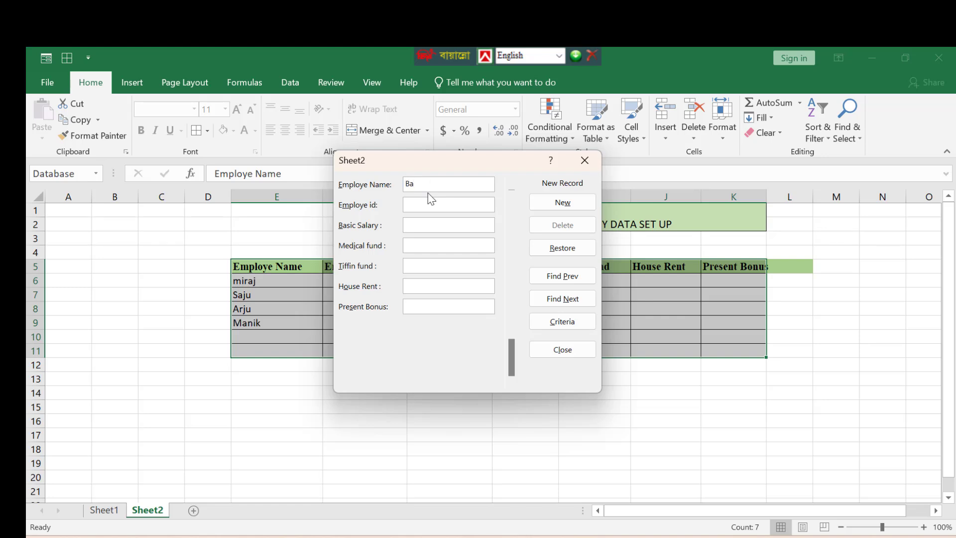
{"action": "type", "text": "shi"}
{"action": "key", "text": "Return"}
{"action": "type", "text": "Kamal"}
{"action": "key", "text": "Return"}
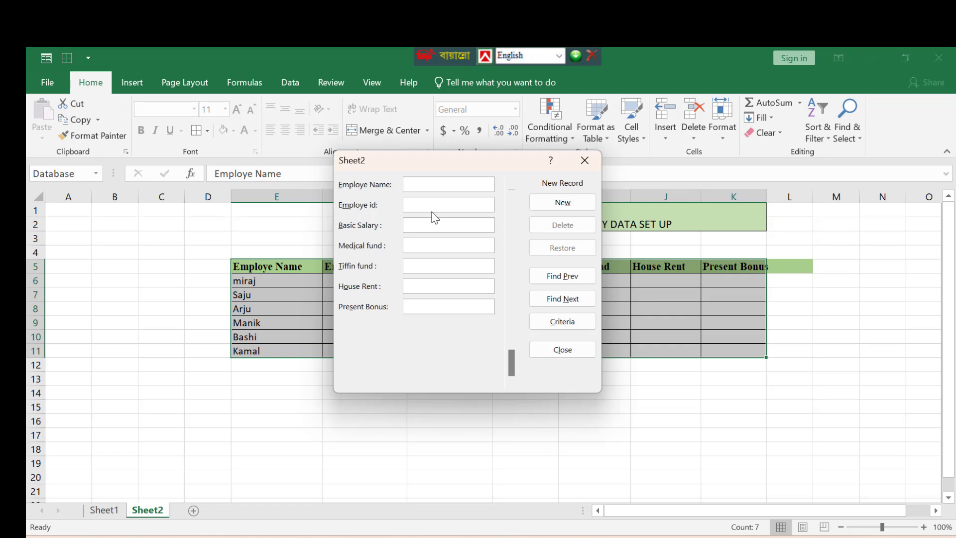
{"action": "left_click", "coordinate": [584, 159]}
Step: Complete the first employee's record in the data form: id 1, Basic Salary 15000, Medical fund 5000, Tiffin fund 2000, House Rent 6000, Present Bonus 2000
{"action": "left_click", "coordinate": [391, 280]}
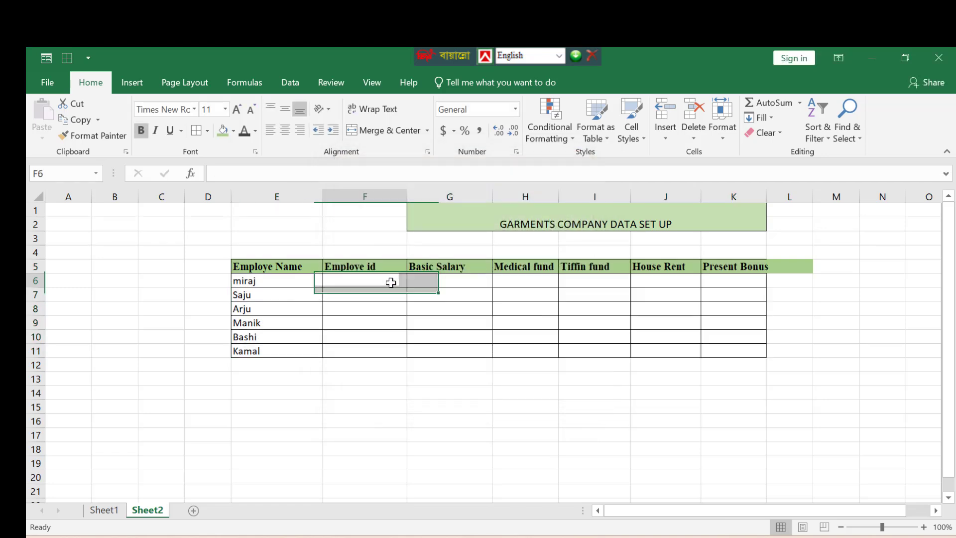
{"action": "left_click", "coordinate": [50, 61]}
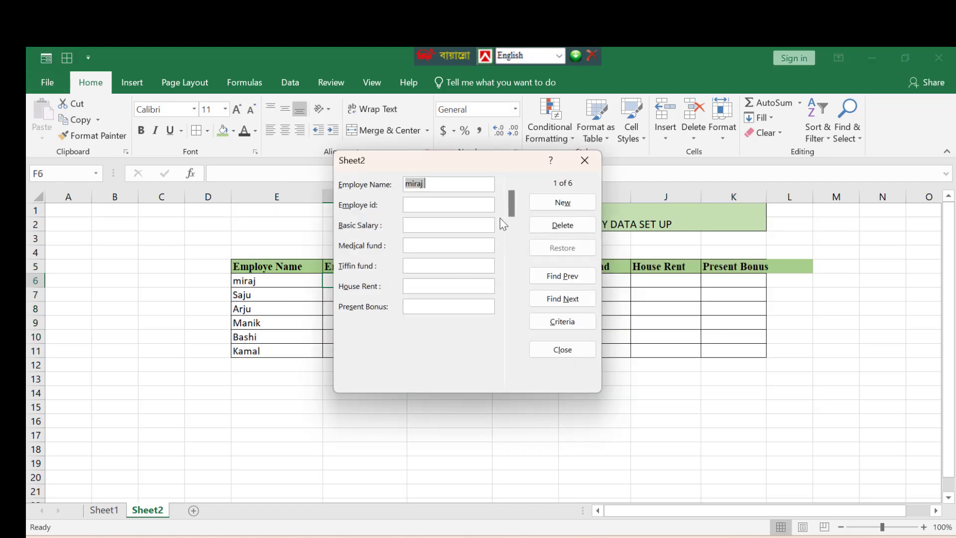
{"action": "left_click", "coordinate": [433, 203]}
{"action": "type", "text": "m"}
{"action": "left_click", "coordinate": [434, 247]}
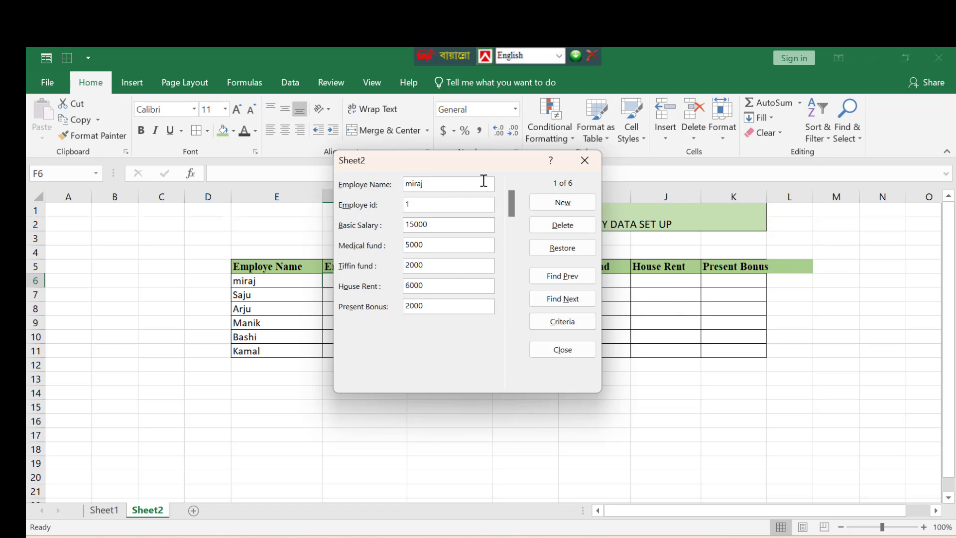
{"action": "key", "text": "Return"}
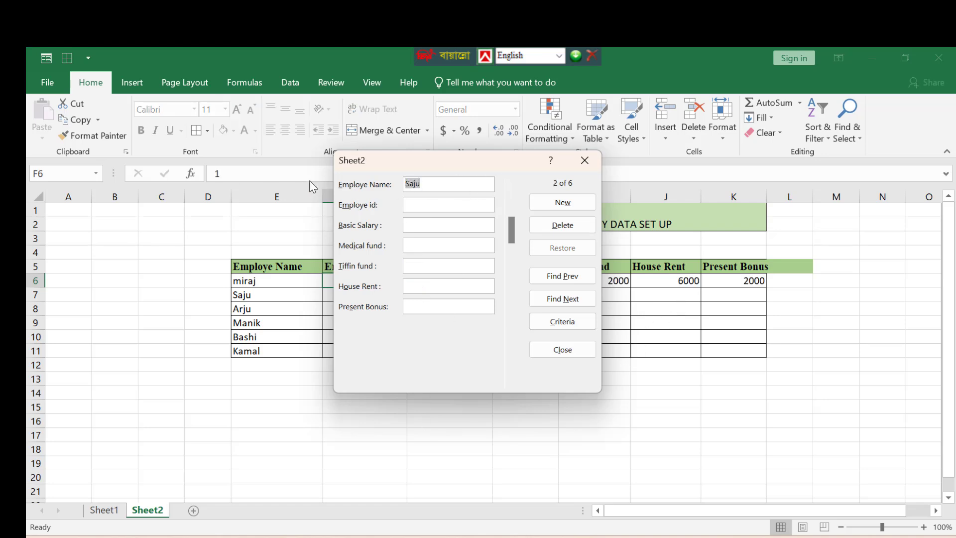
{"action": "left_click", "coordinate": [594, 167]}
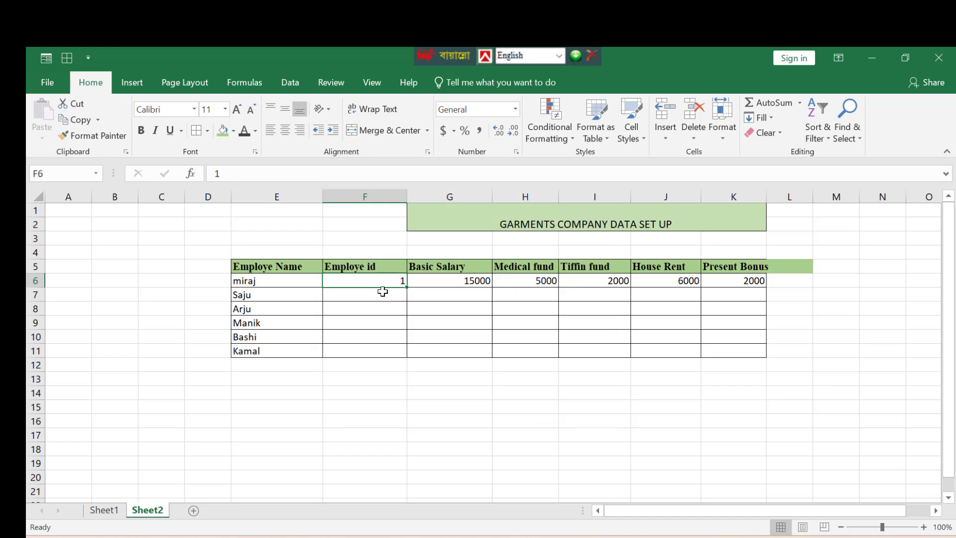
Step: Enter employee ids 1 and 2 in F6 and F7, and fill the number series down to F11
{"action": "left_click", "coordinate": [397, 297]}
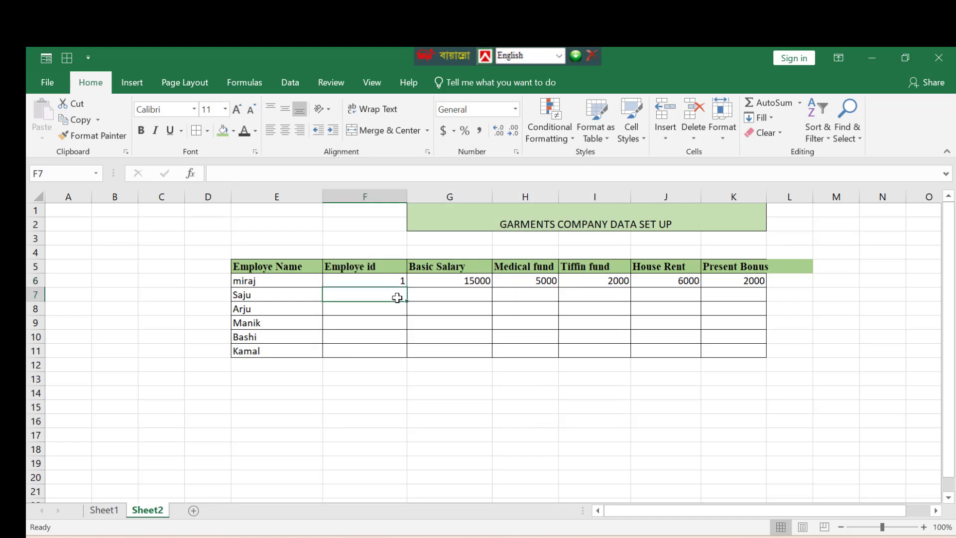
{"action": "left_click", "coordinate": [399, 282]}
{"action": "type", "text": "1"}
{"action": "key", "text": "Return"}
{"action": "type", "text": "2"}
{"action": "left_click", "coordinate": [396, 321]}
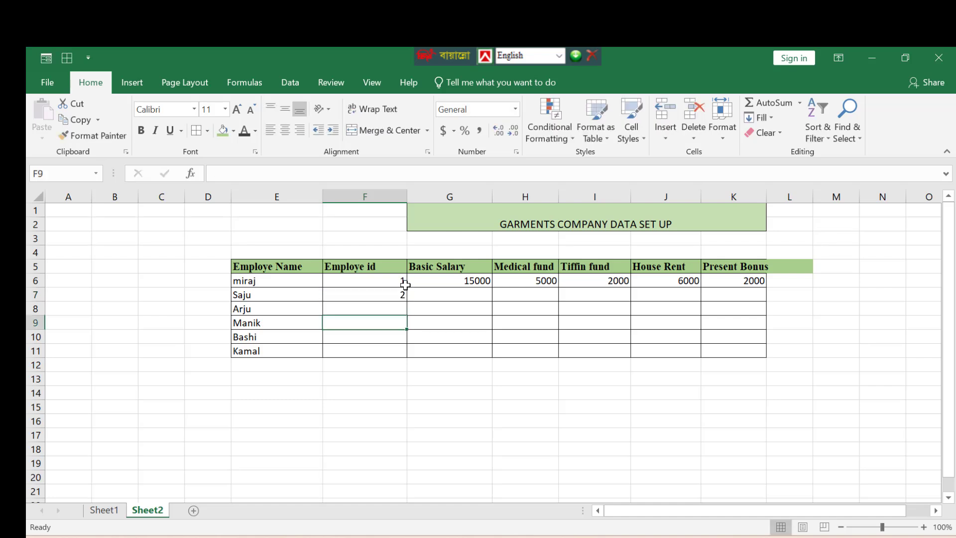
{"action": "left_click", "coordinate": [402, 282]}
{"action": "left_click_drag", "start_coordinate": [401, 281], "coordinate": [405, 352]}
Step: Copy the Basic Salary 15000 in G6 and the Medical fund 5000 in H6 down to row 11
{"action": "left_click", "coordinate": [486, 281]}
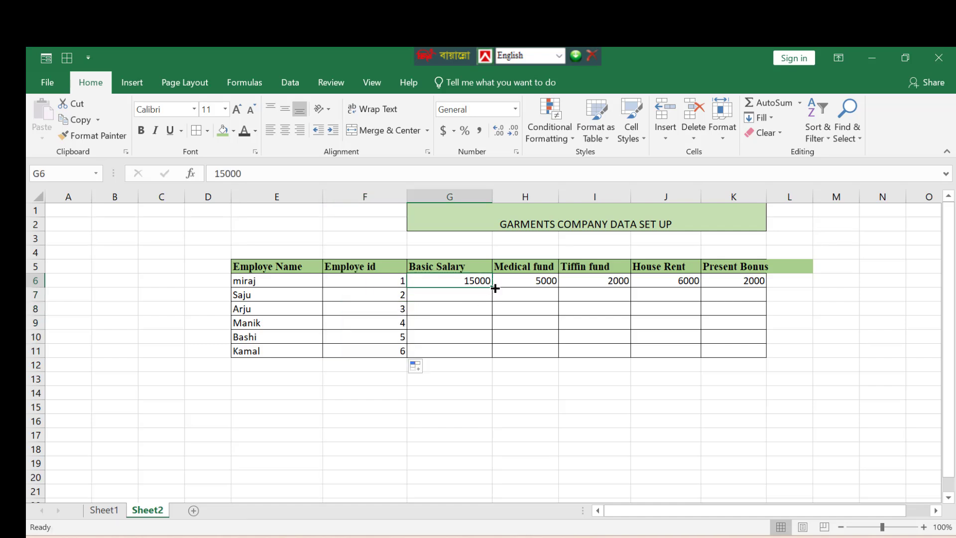
{"action": "left_click_drag", "start_coordinate": [495, 288], "coordinate": [486, 356]}
{"action": "left_click", "coordinate": [551, 279]}
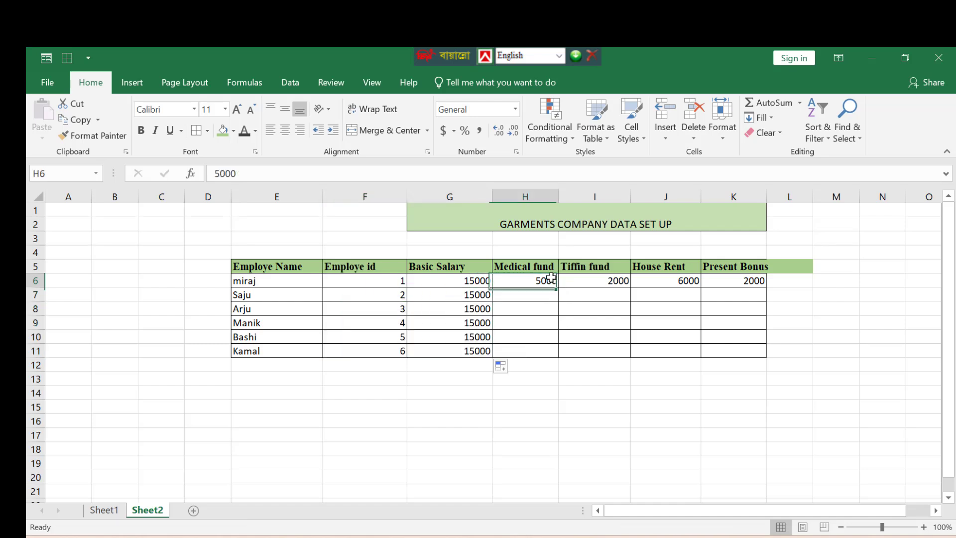
{"action": "left_click_drag", "start_coordinate": [556, 288], "coordinate": [550, 355]}
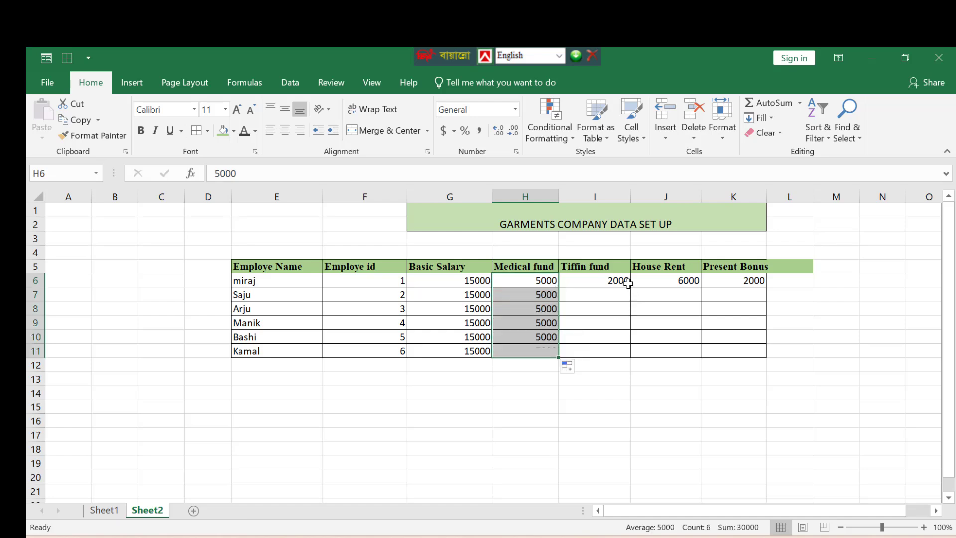
{"action": "left_click", "coordinate": [628, 283]}
{"action": "left_click_drag", "start_coordinate": [630, 283], "coordinate": [631, 310]}
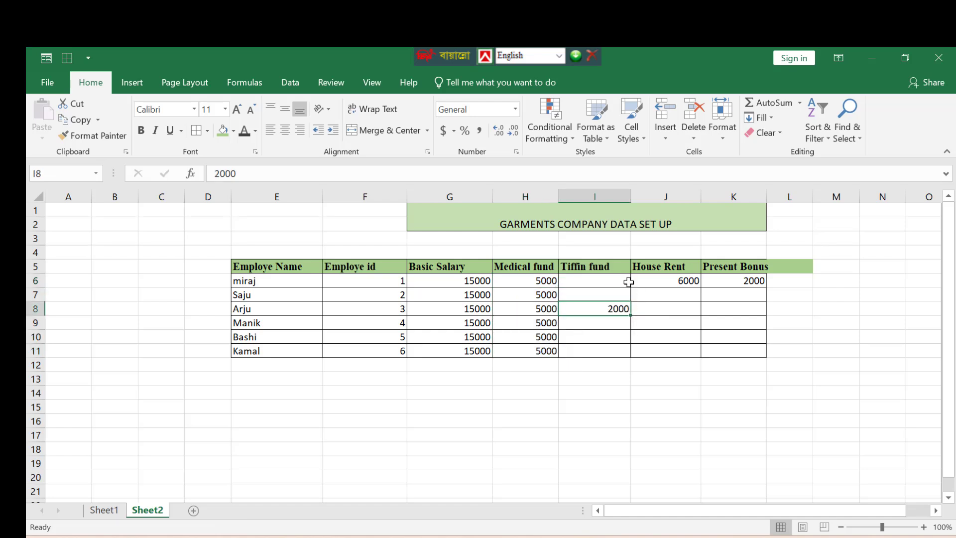
{"action": "left_click", "coordinate": [628, 282]}
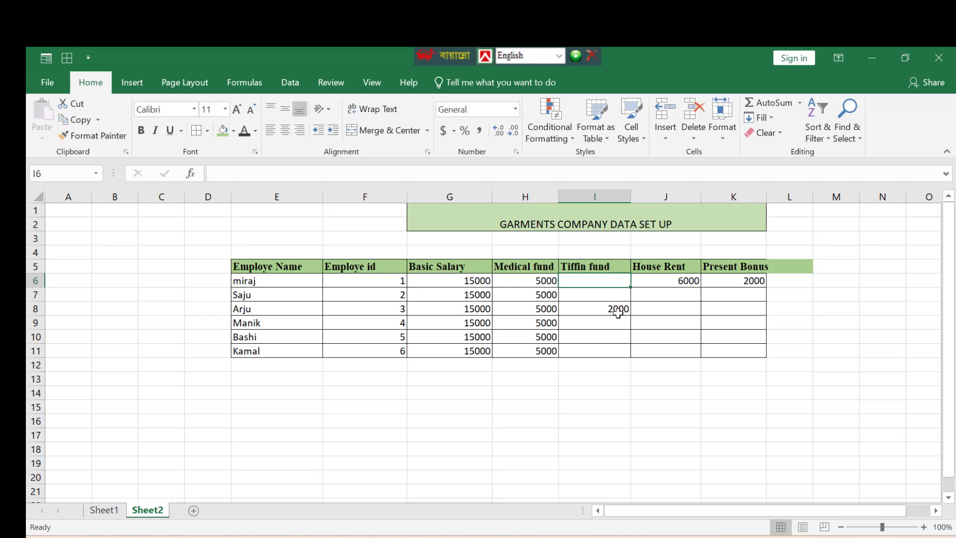
{"action": "key", "text": "ctrl+z"}
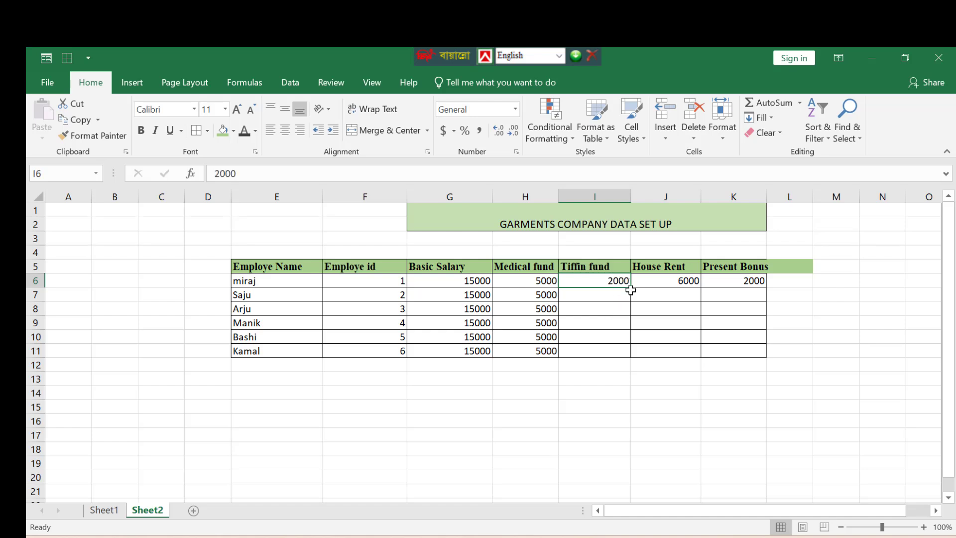
Step: Copy the Tiffin fund 2000 in I6, House Rent 6000 in J6 and Present Bonus 2000 in K6 down to row 11
{"action": "left_click_drag", "start_coordinate": [630, 287], "coordinate": [630, 352]}
{"action": "left_click", "coordinate": [696, 283]}
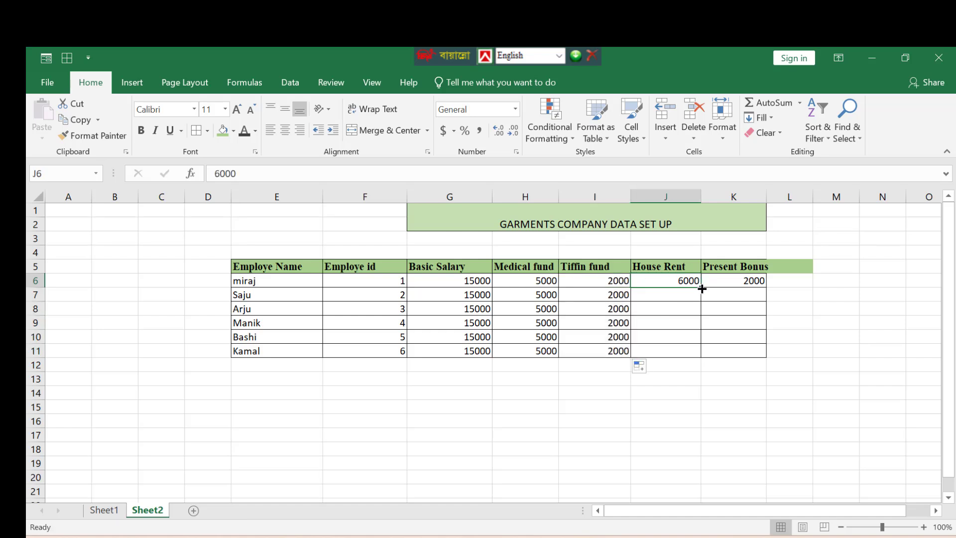
{"action": "left_click_drag", "start_coordinate": [701, 286], "coordinate": [703, 354]}
{"action": "left_click", "coordinate": [746, 281]}
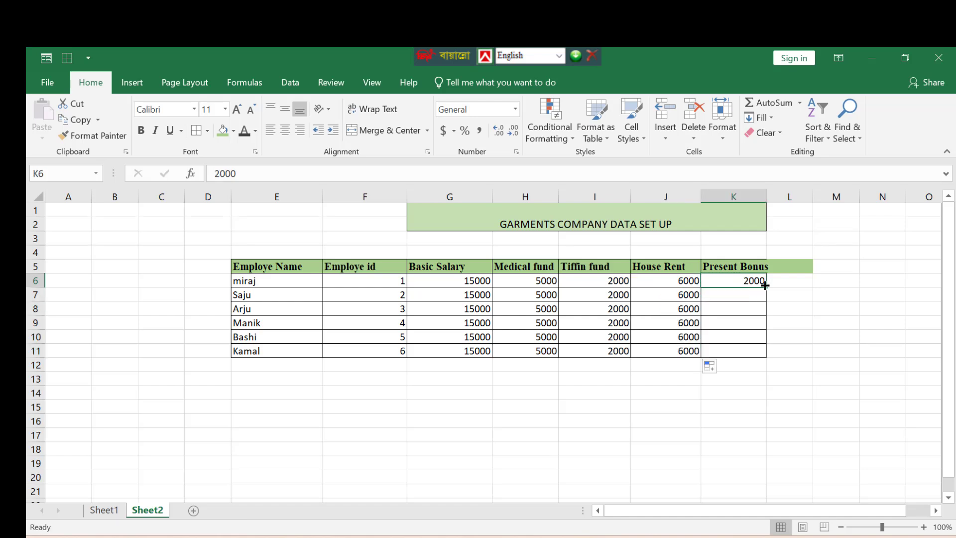
{"action": "left_click_drag", "start_coordinate": [768, 288], "coordinate": [767, 354]}
Step: Add a bordered "Total income" column in L5:L11, widened so that its header fits
{"action": "left_click", "coordinate": [790, 265]}
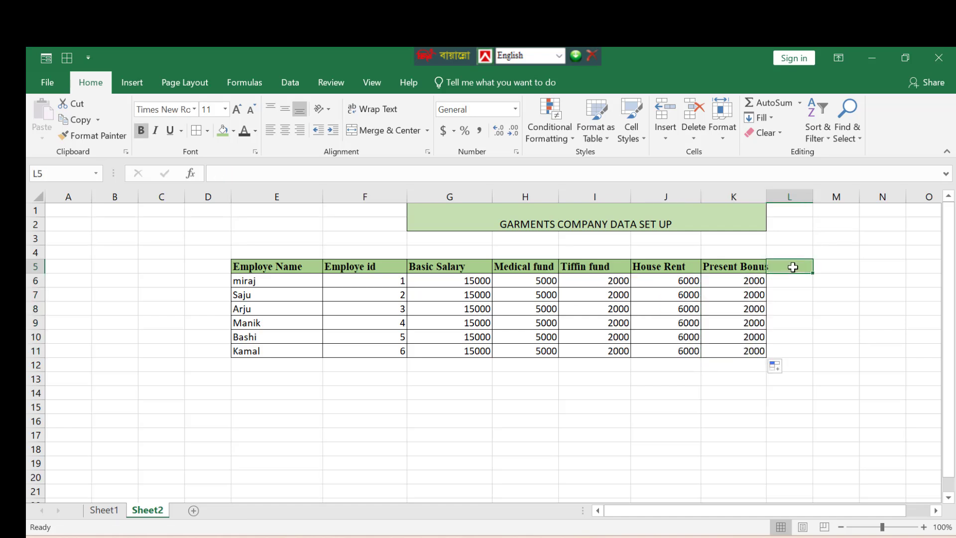
{"action": "type", "text": "Total"}
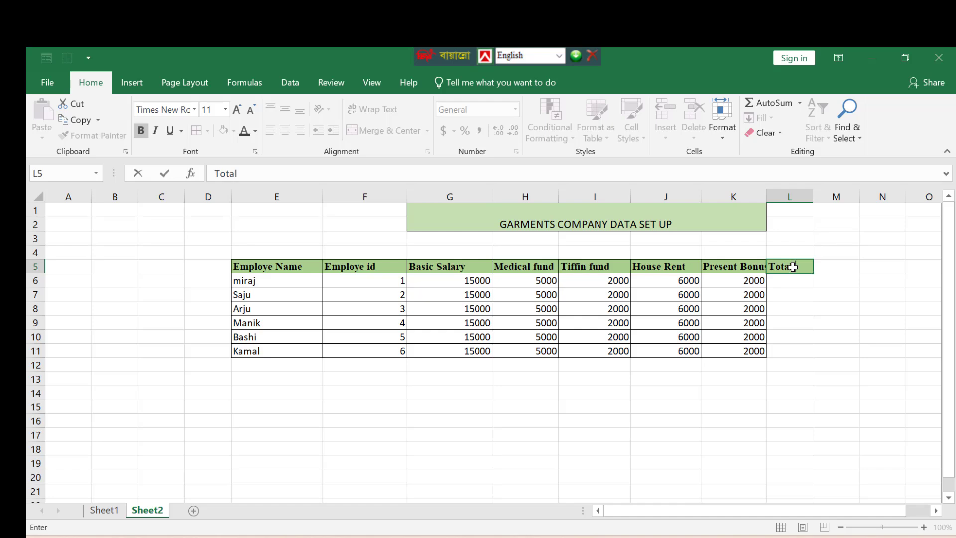
{"action": "type", "text": " income"}
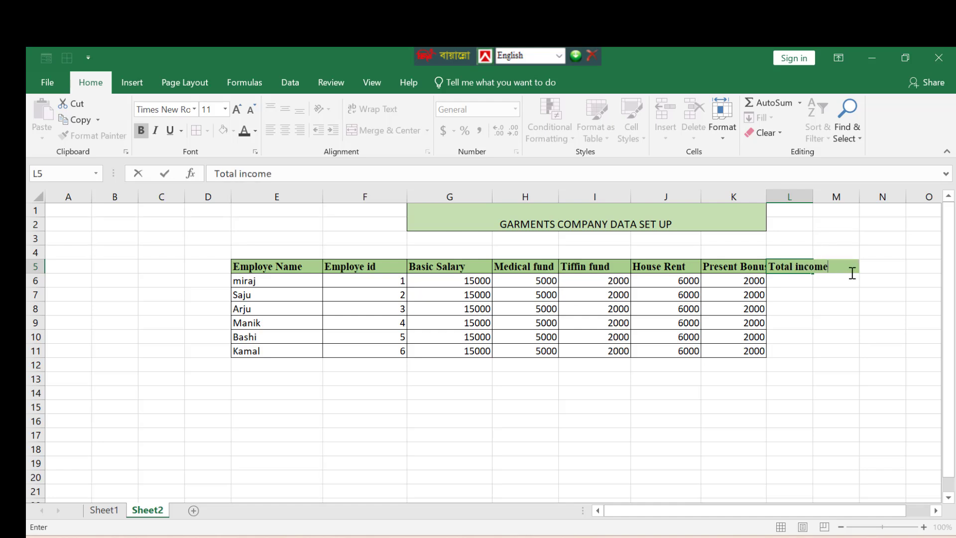
{"action": "left_click", "coordinate": [792, 337]}
{"action": "left_click_drag", "start_coordinate": [813, 197], "coordinate": [847, 196]}
{"action": "left_click_drag", "start_coordinate": [809, 266], "coordinate": [784, 340]}
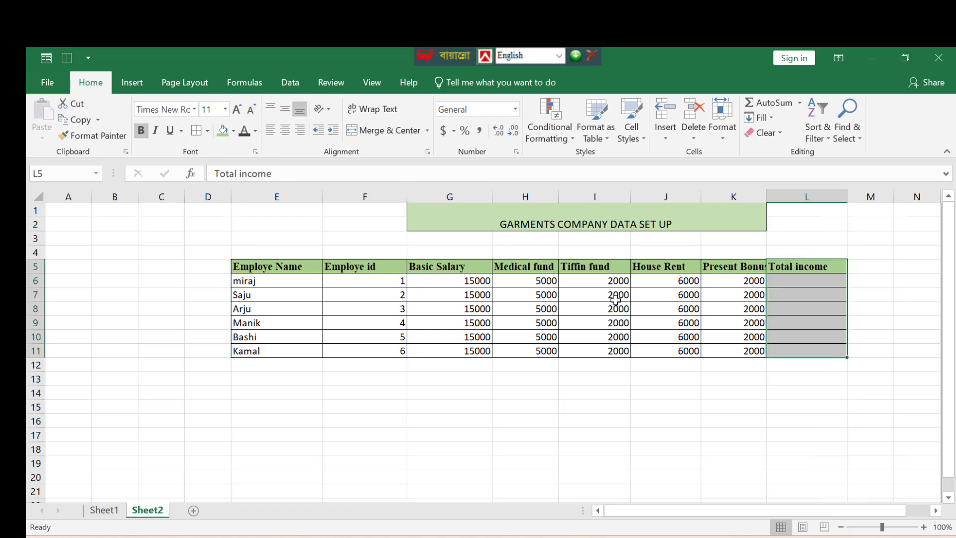
Step: Total the first employee's pay in L6 with =SUM(G6:K6) and fill the formula down to L11
{"action": "left_click", "coordinate": [795, 282]}
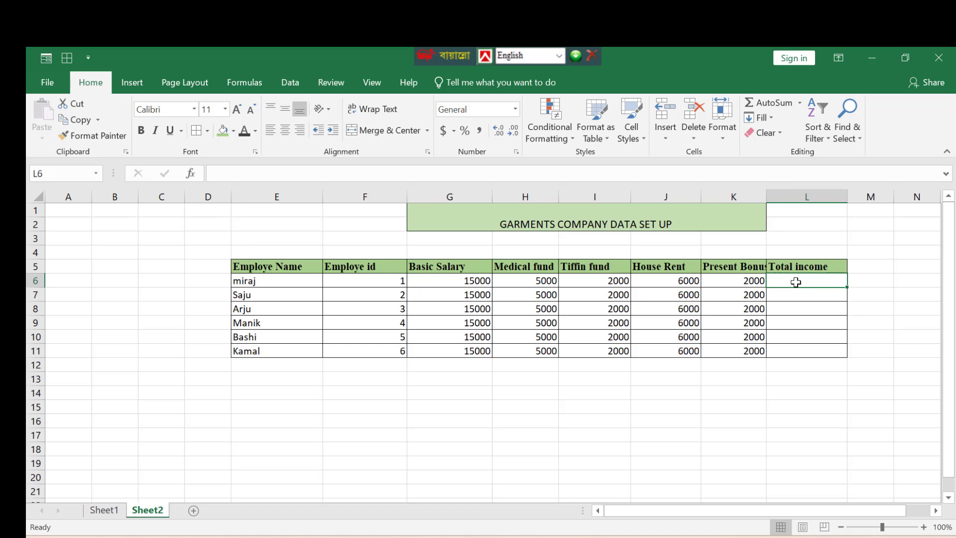
{"action": "type", "text": "=sum"}
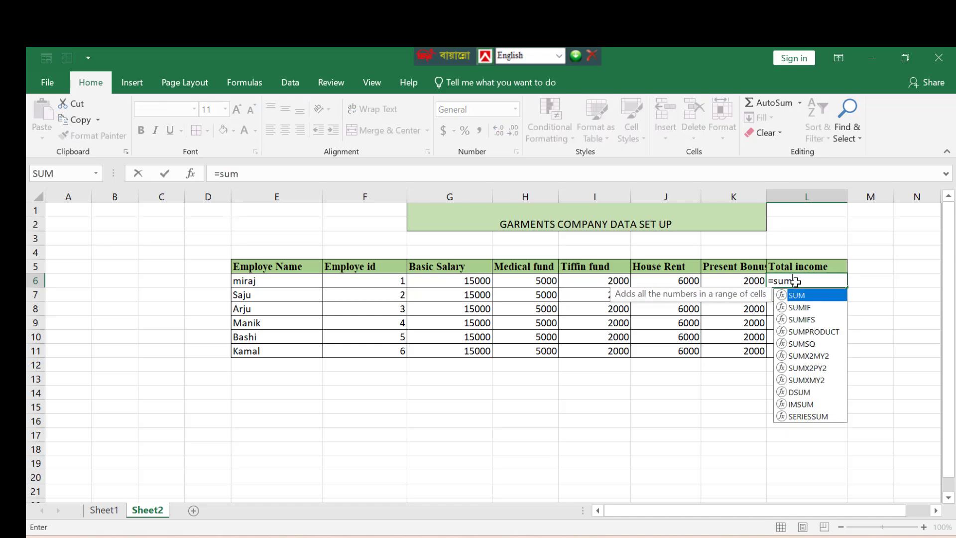
{"action": "type", "text": "("}
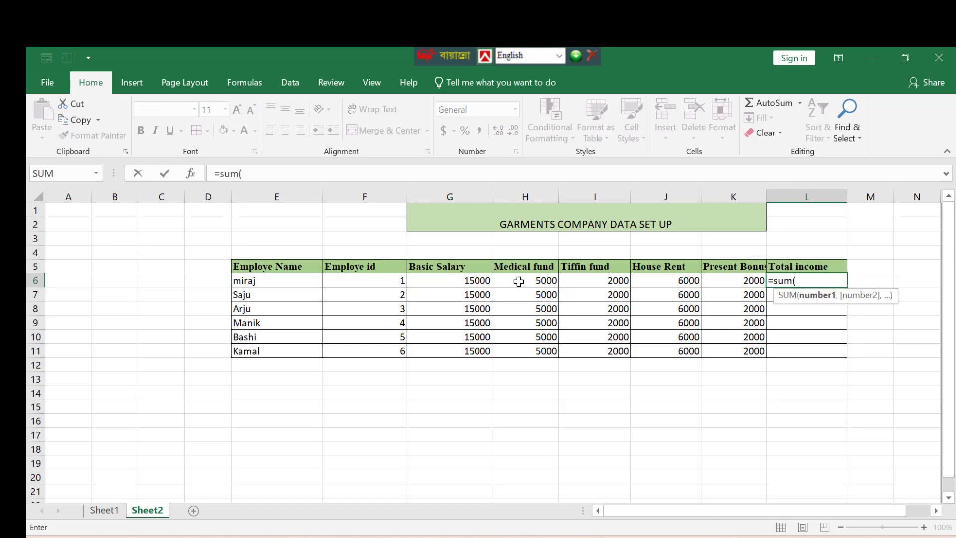
{"action": "left_click_drag", "start_coordinate": [453, 281], "coordinate": [736, 285]}
{"action": "type", "text": ")"}
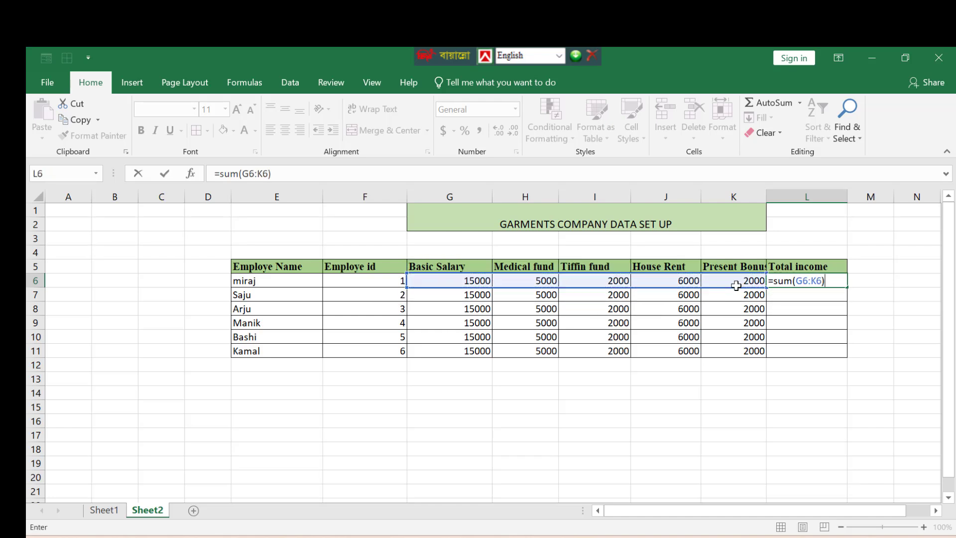
{"action": "key", "text": "Return"}
{"action": "left_click", "coordinate": [841, 283]}
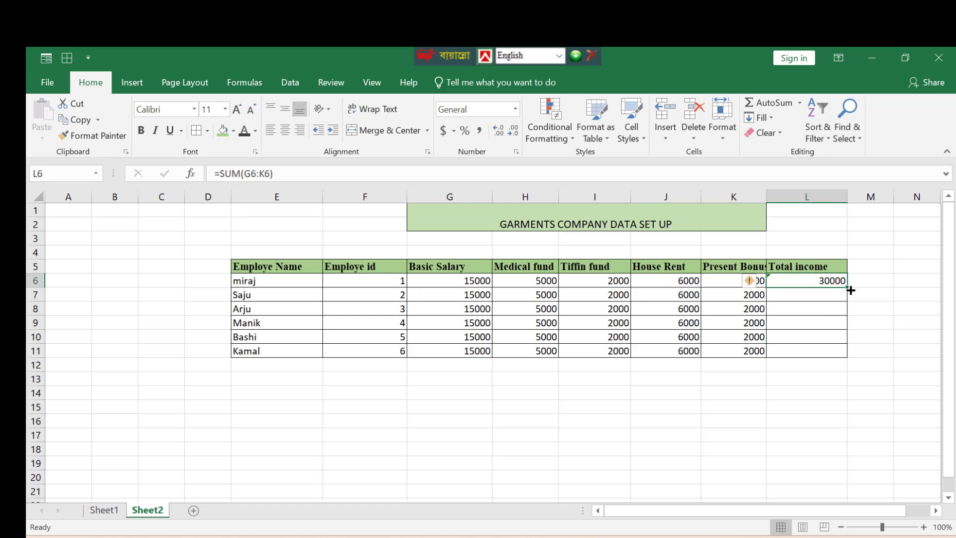
{"action": "left_click_drag", "start_coordinate": [849, 289], "coordinate": [847, 351]}
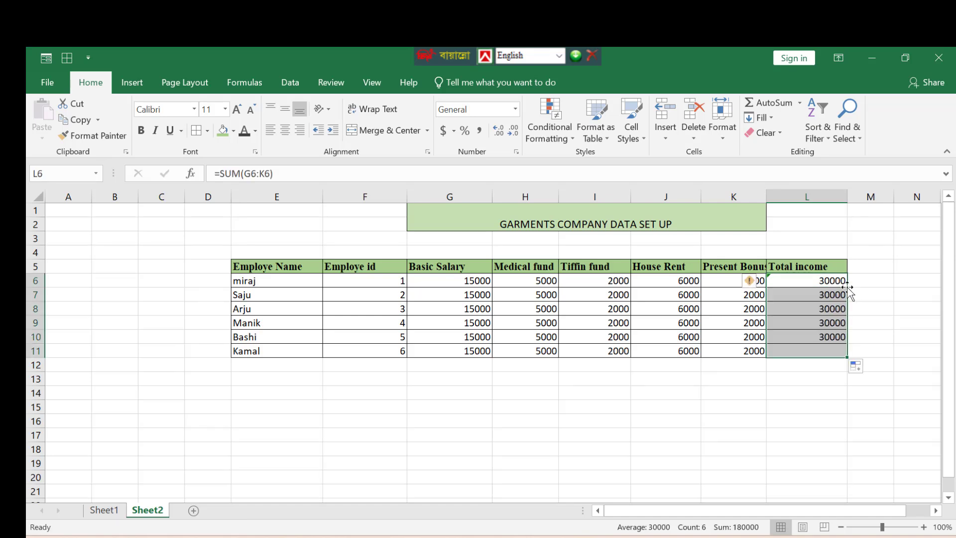
{"action": "left_click", "coordinate": [866, 407]}
Step: Move the salary table from E5:L11 so that it starts at B5, and slightly widen column I
{"action": "left_click_drag", "start_coordinate": [776, 510], "coordinate": [849, 509]}
{"action": "left_click_drag", "start_coordinate": [188, 266], "coordinate": [743, 353]}
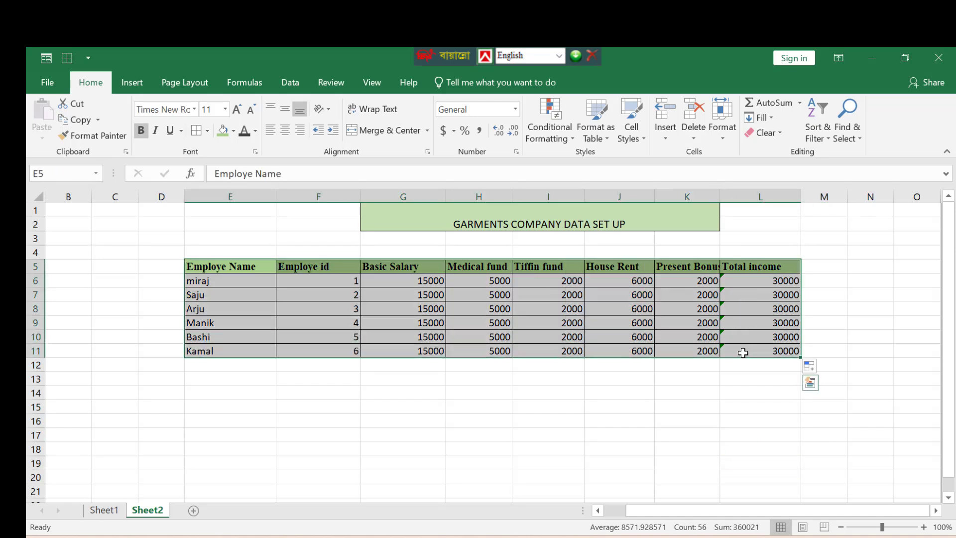
{"action": "key", "text": "ctrl+c"}
{"action": "left_click", "coordinate": [61, 265]}
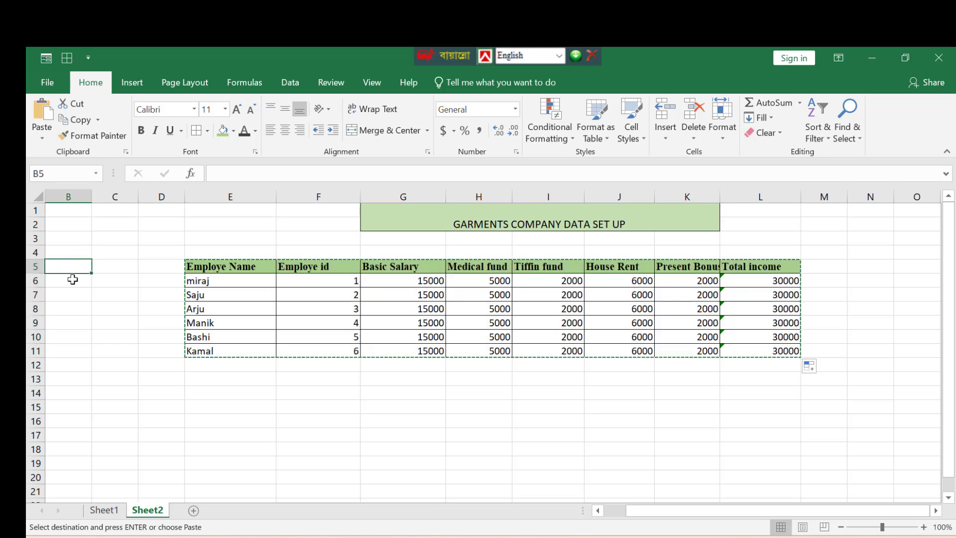
{"action": "key", "text": "ctrl+v"}
{"action": "left_click", "coordinate": [641, 289]}
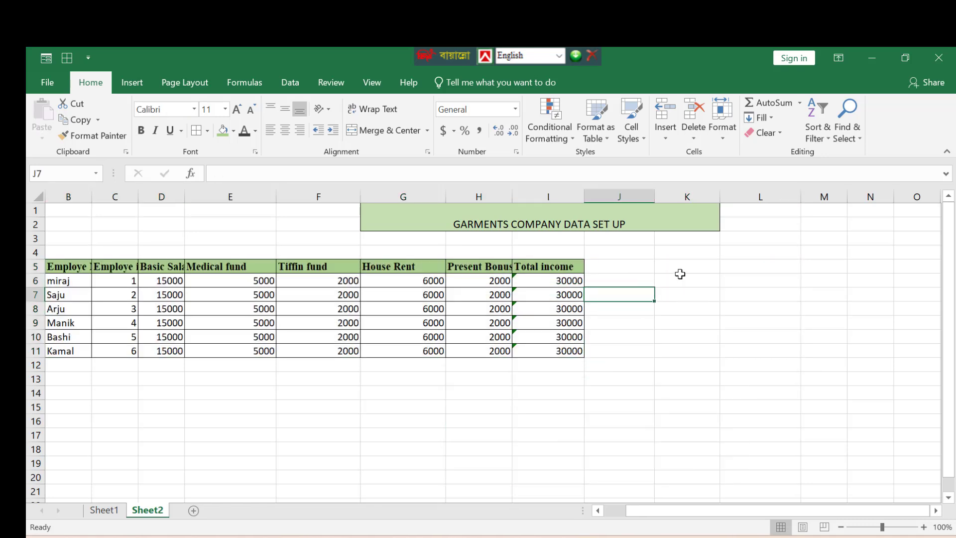
{"action": "mouse_move", "coordinate": [584, 197]}
{"action": "left_mouse_down"}
{"action": "mouse_move", "coordinate": [566, 203]}
{"action": "mouse_move", "coordinate": [593, 196]}
{"action": "left_mouse_up"}
{"action": "left_click", "coordinate": [667, 279]}
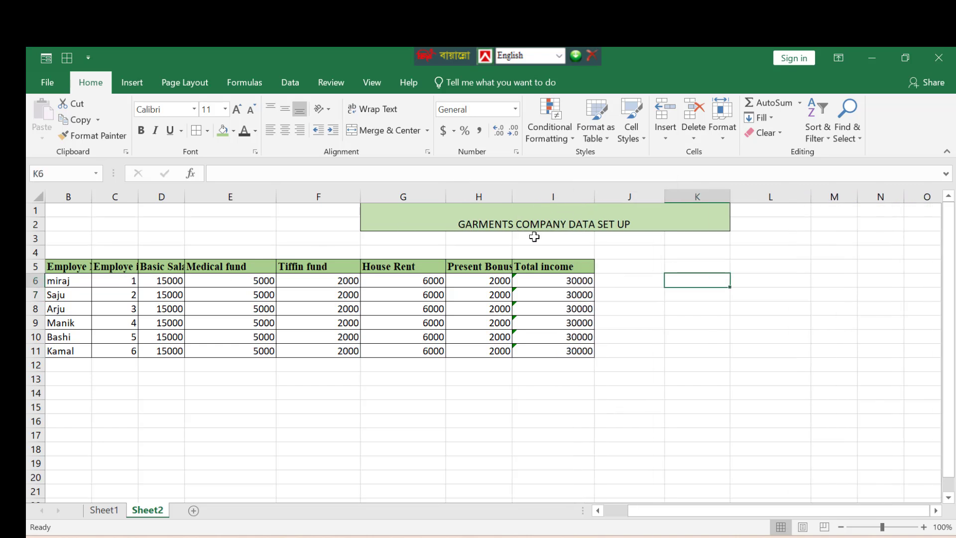
{"action": "left_click", "coordinate": [515, 308]}
Step: Copy the header row B5:I5 to row 15, starting at G15
{"action": "left_click_drag", "start_coordinate": [68, 271], "coordinate": [565, 269]}
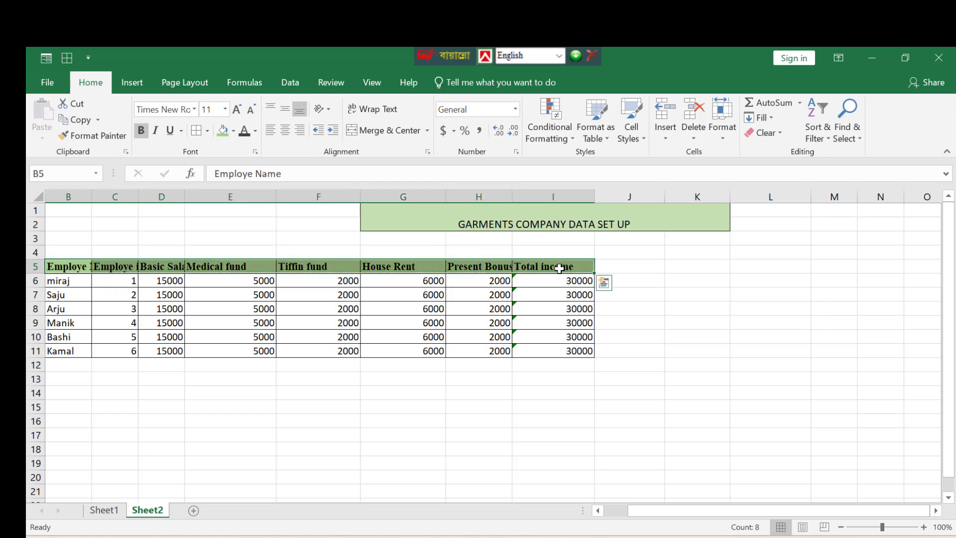
{"action": "key", "text": "ctrl+c"}
{"action": "key", "text": "ctrl+q"}
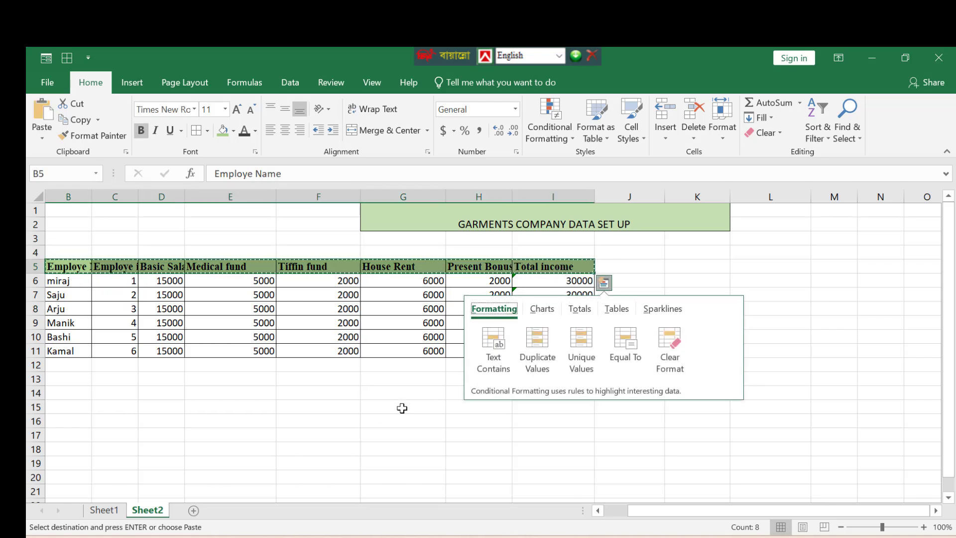
{"action": "left_click", "coordinate": [402, 408]}
{"action": "key", "text": "ctrl+v"}
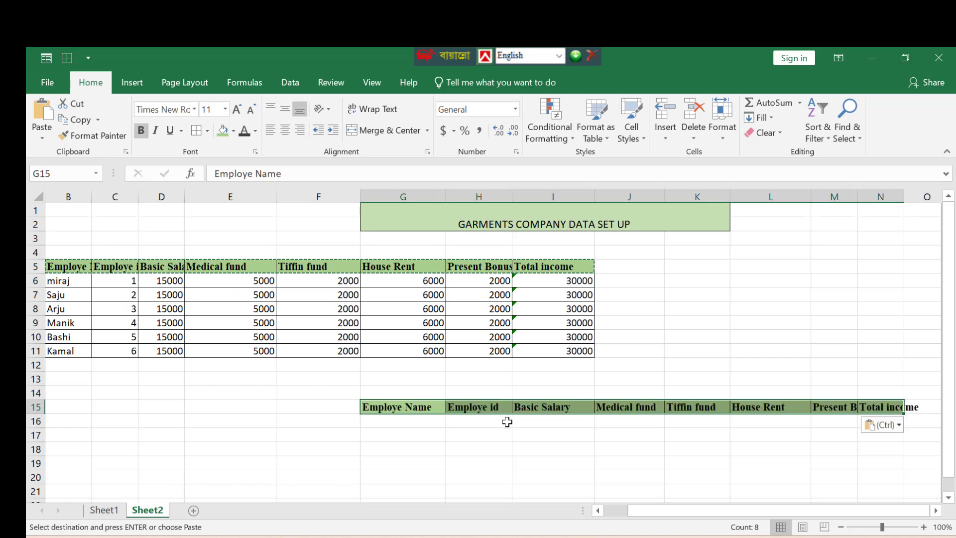
{"action": "left_click", "coordinate": [507, 422]}
Step: Enter the first employee's name in lowercase in G16, under Employe Name in the lookup table
{"action": "left_click", "coordinate": [416, 422]}
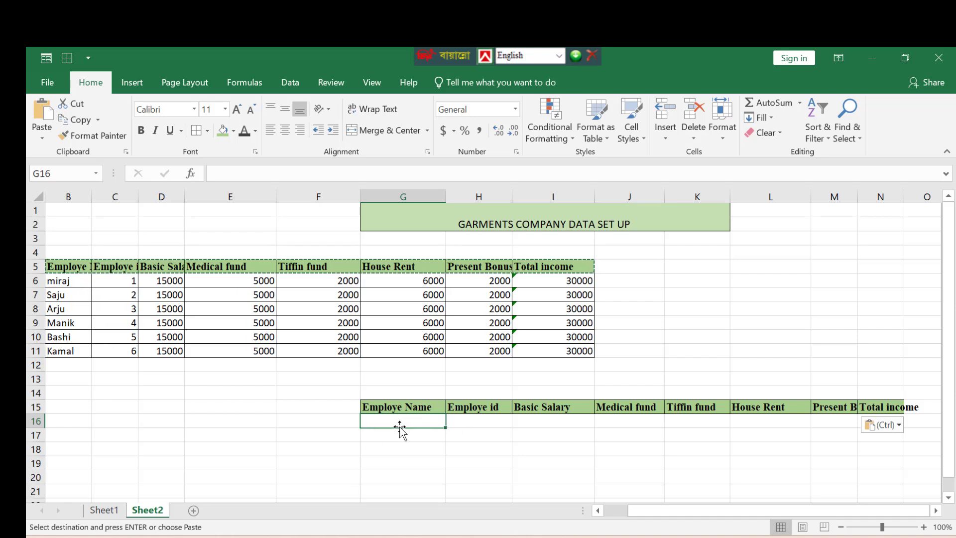
{"action": "type", "text": "Mir"}
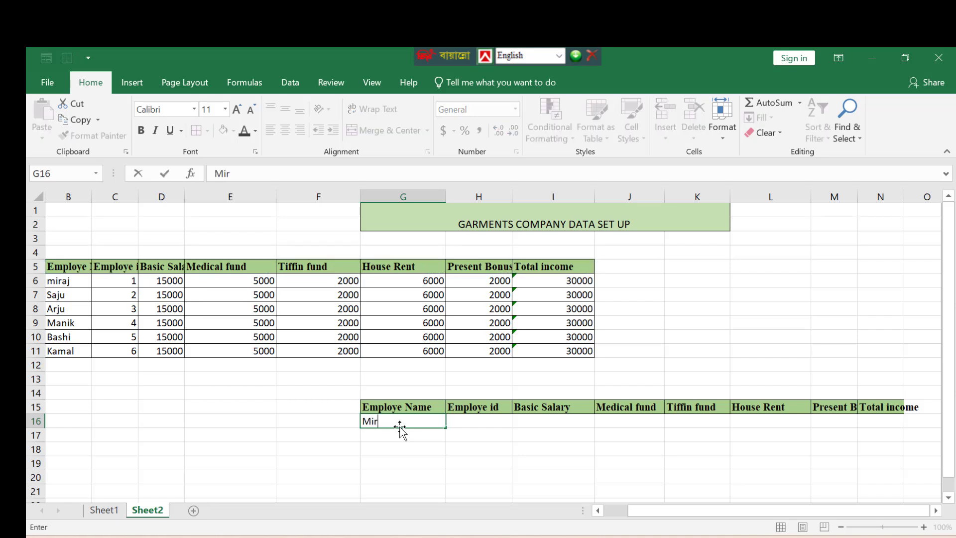
{"action": "type", "text": "a"}
{"action": "key", "text": "BackSpace"}
{"action": "key", "text": "BackSpace"}
{"action": "key", "text": "BackSpace"}
{"action": "key", "text": "BackSpace"}
{"action": "type", "text": "mira"}
Step: Start a VLOOKUP formula in H16 under Employe id, with G16 as the lookup value
{"action": "left_click", "coordinate": [468, 418]}
{"action": "type", "text": "=v"}
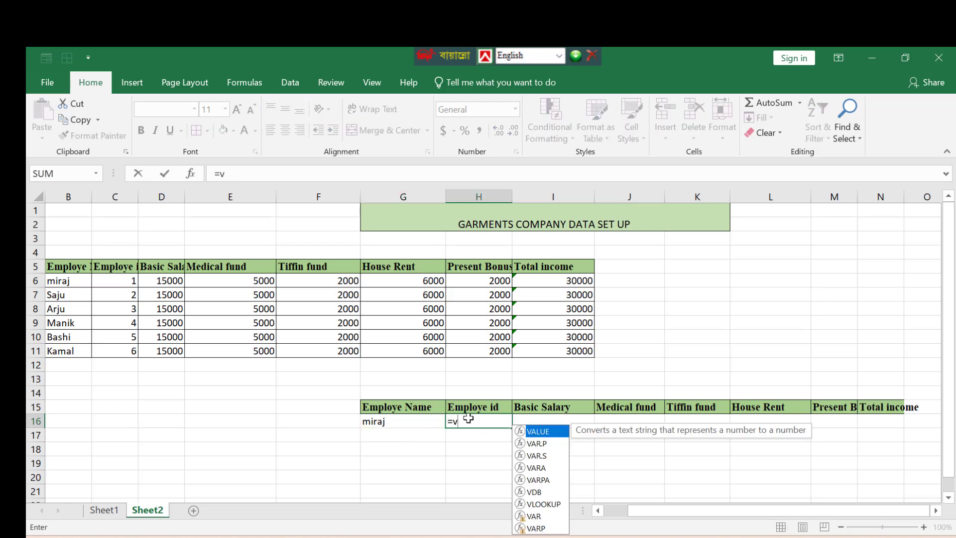
{"action": "type", "text": "look"}
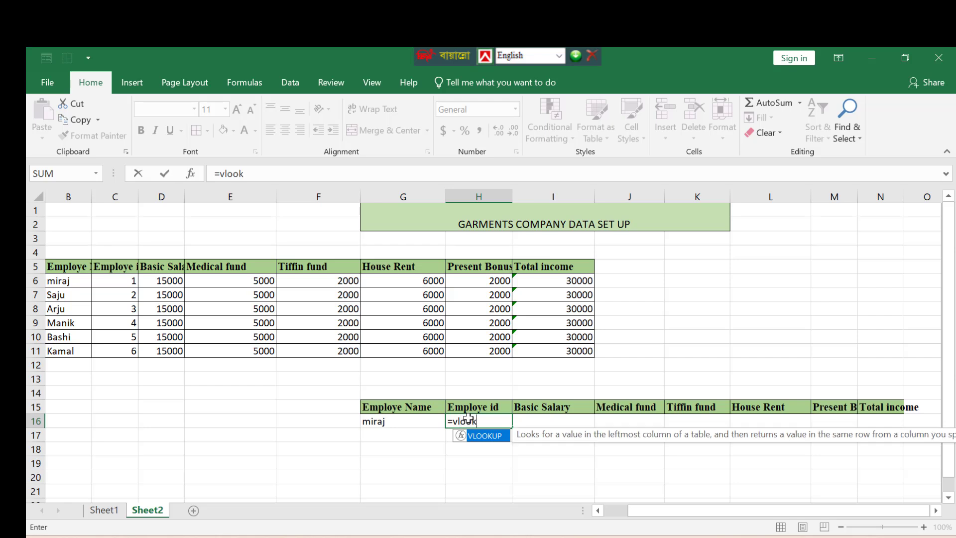
{"action": "type", "text": "up("}
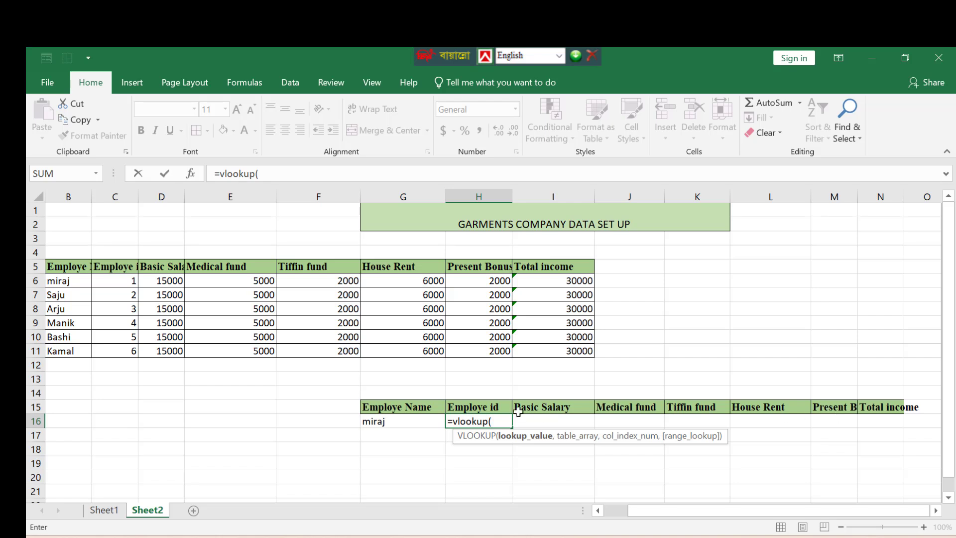
{"action": "left_click", "coordinate": [404, 420]}
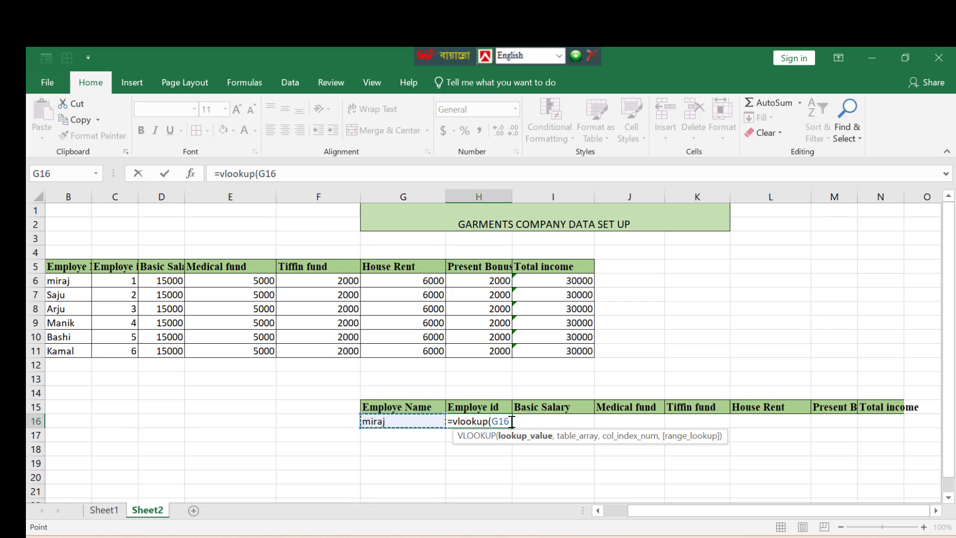
{"action": "type", "text": ","}
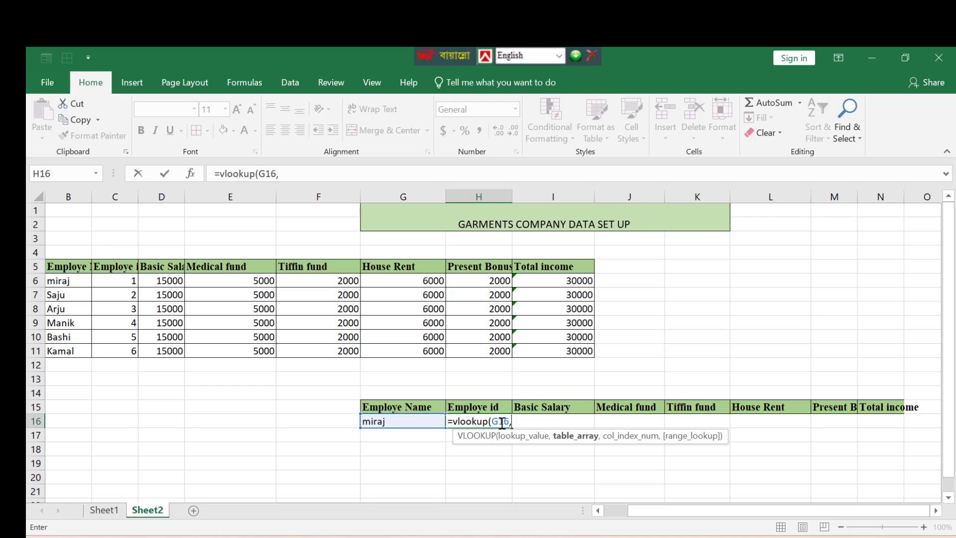
Step: Add CHOOSE with the index array {1,2} as the table array of the VLOOKUP formula in H16
{"action": "type", "text": "9"}
{"action": "key", "text": "BackSpace"}
{"action": "type", "text": "choose"}
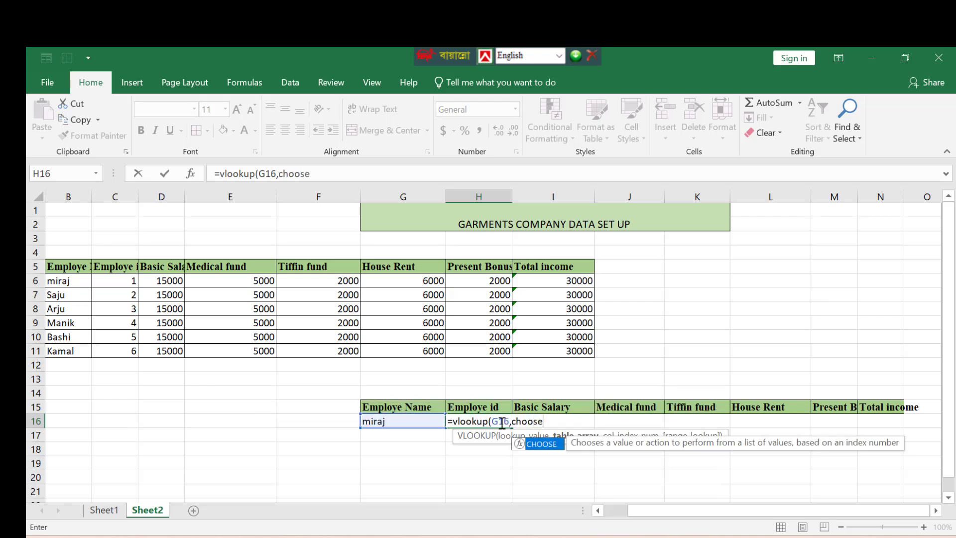
{"action": "type", "text": "({"}
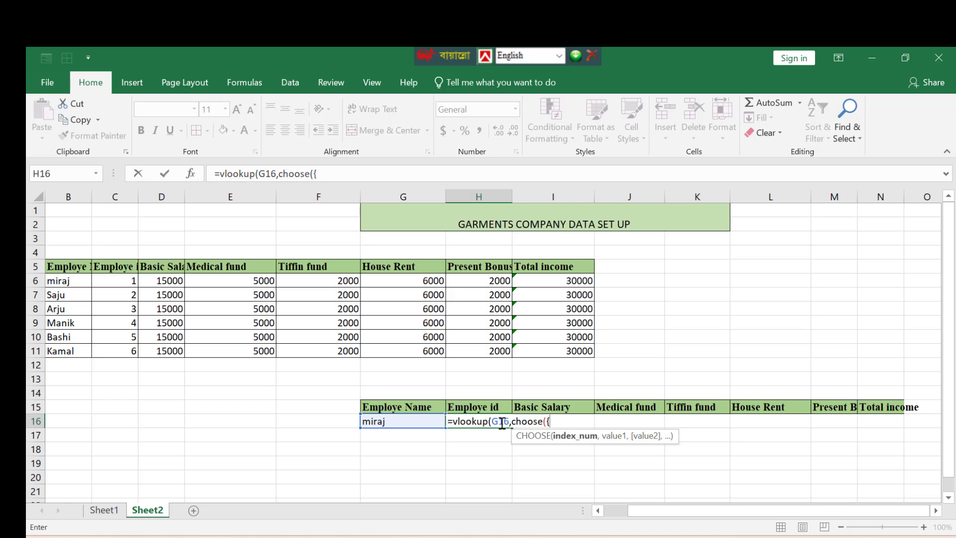
{"action": "type", "text": "1"}
{"action": "type", "text": ",2},"}
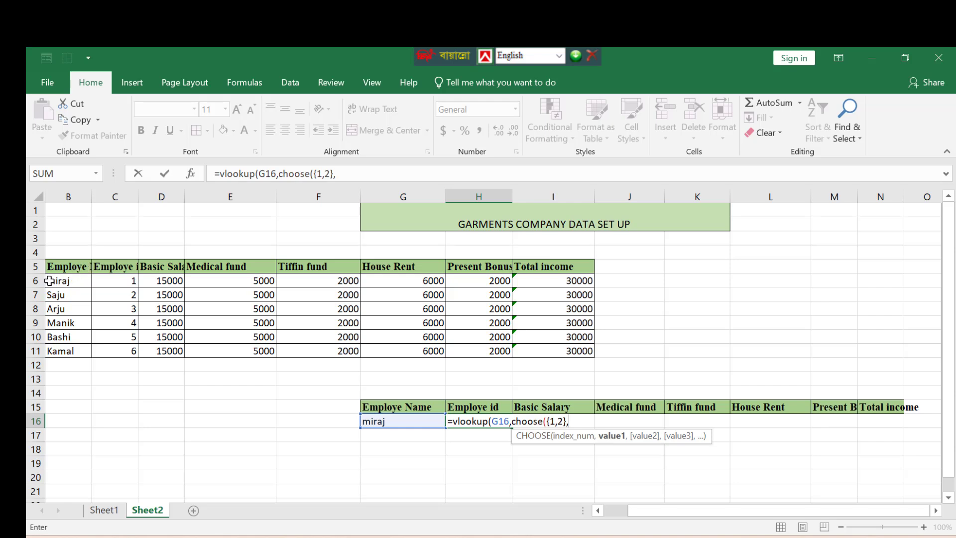
Step: Complete the H16 formula with CHOOSE ranges B6:B11 and C5:C11, column index 2 and range lookup 0
{"action": "left_click_drag", "start_coordinate": [64, 281], "coordinate": [72, 350]}
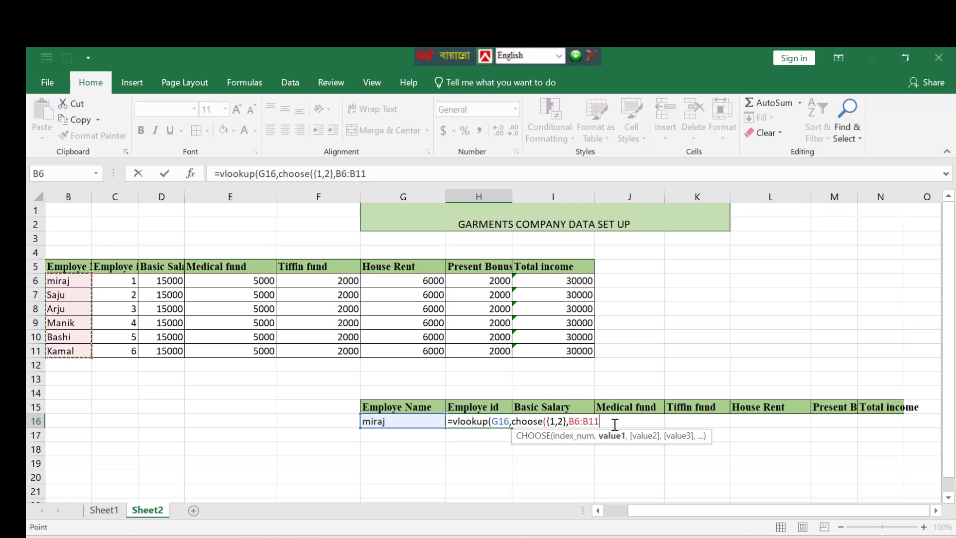
{"action": "type", "text": ","}
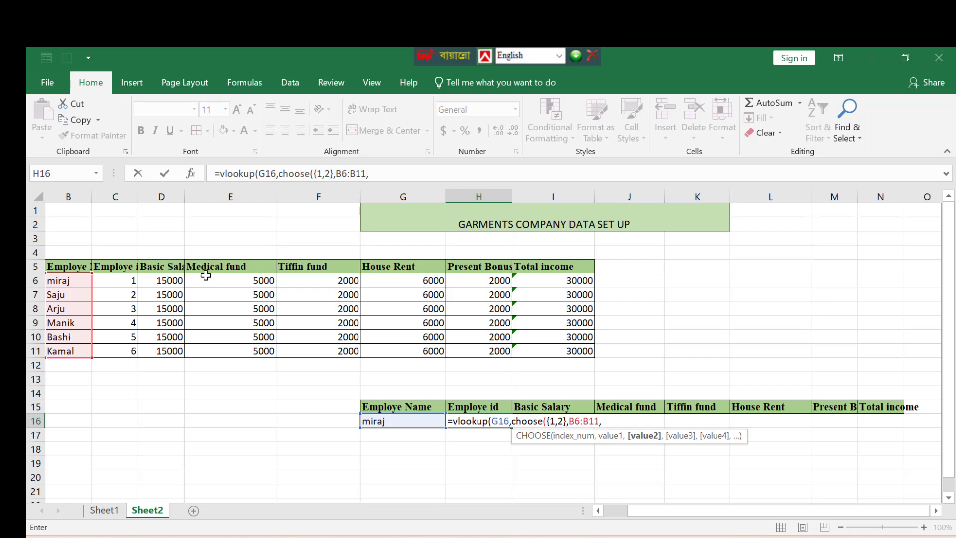
{"action": "left_click_drag", "start_coordinate": [116, 268], "coordinate": [120, 346]}
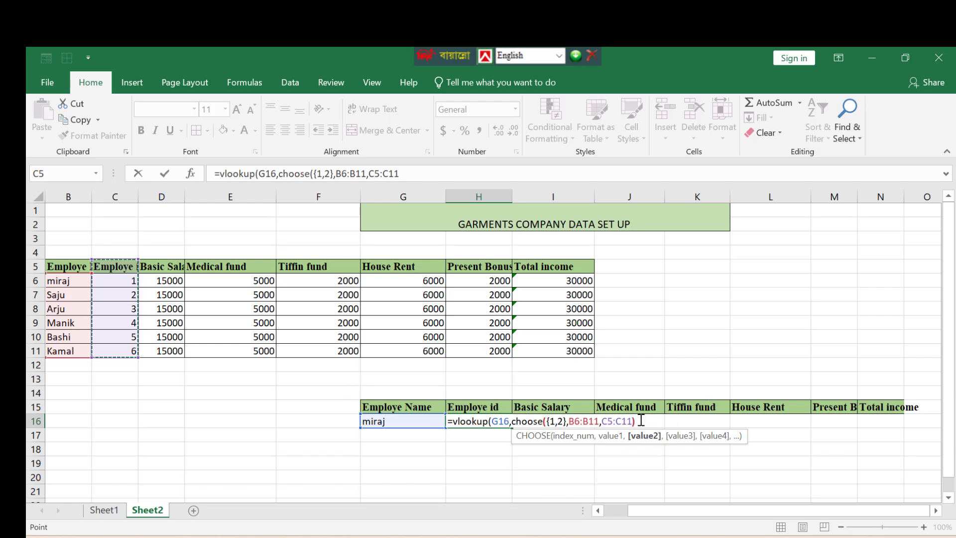
{"action": "type", "text": "),"}
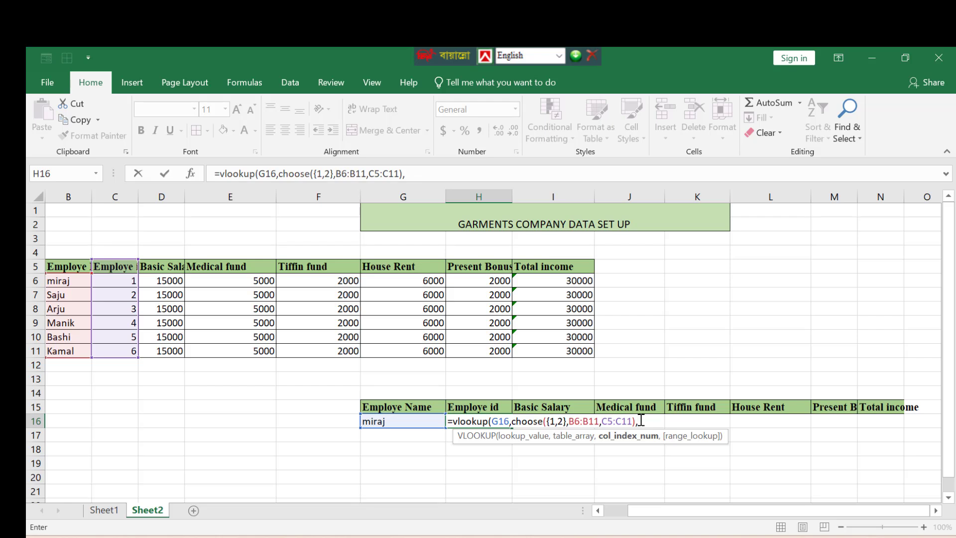
{"action": "type", "text": "2,"}
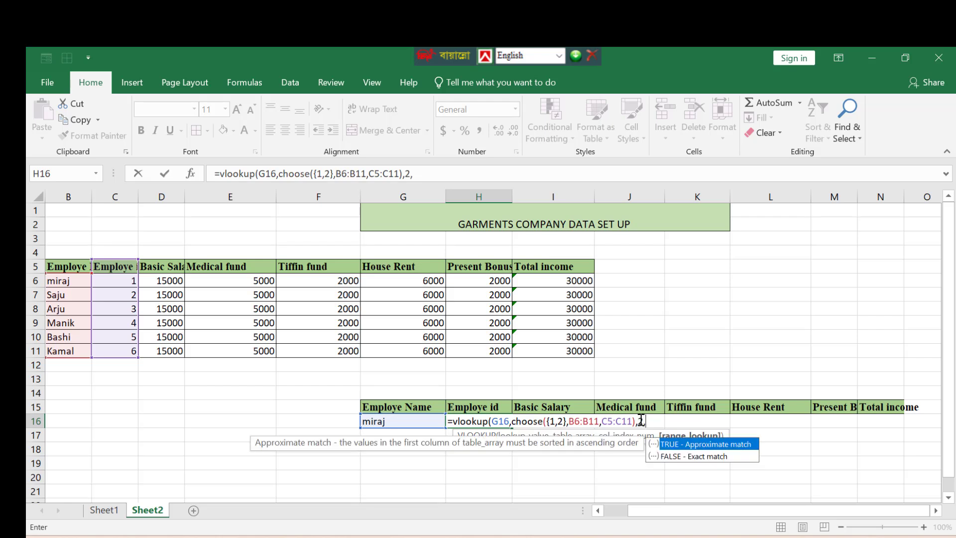
{"action": "type", "text": "0"}
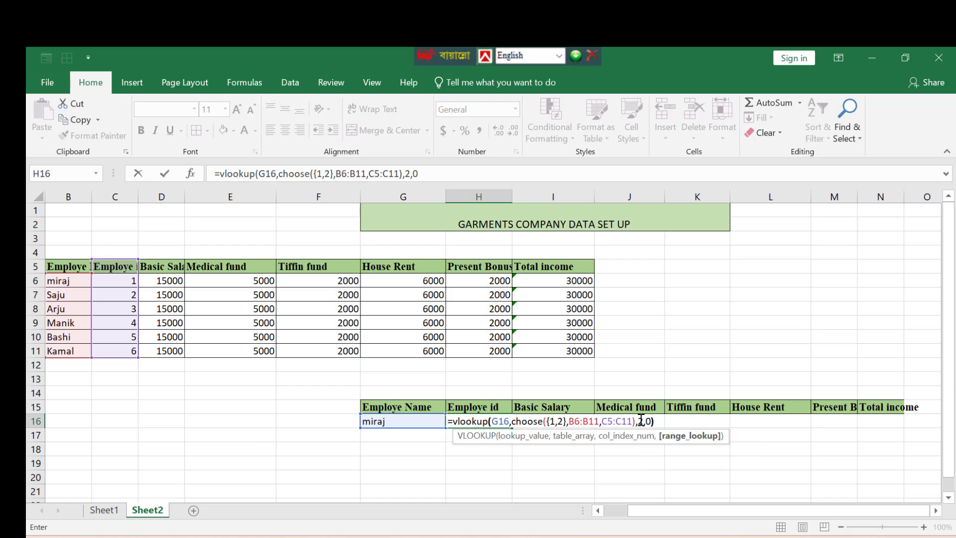
{"action": "type", "text": ")"}
{"action": "key", "text": "Return"}
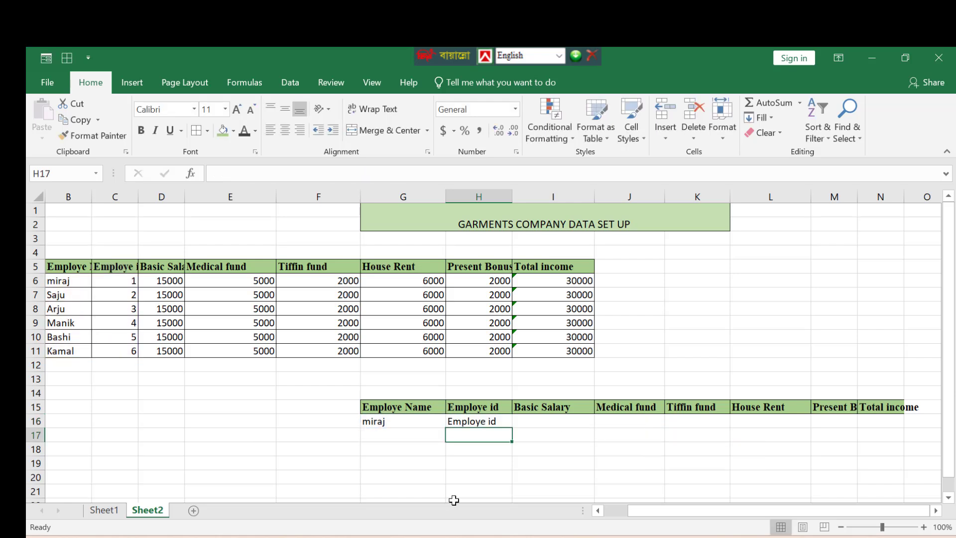
Step: Try filling the H16 lookup formula across I16:N16, and undo the fill
{"action": "left_click", "coordinate": [511, 422]}
{"action": "left_click_drag", "start_coordinate": [512, 424], "coordinate": [910, 424]}
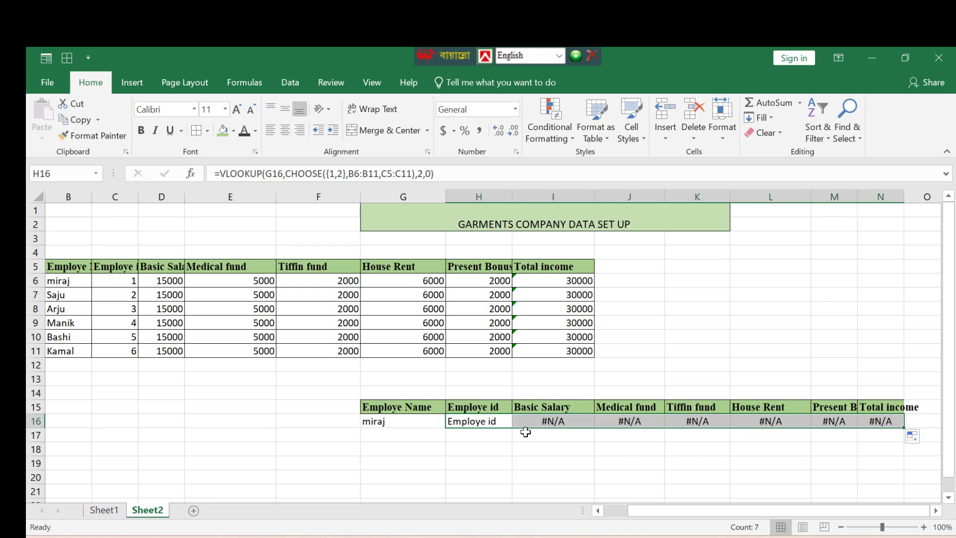
{"action": "left_click", "coordinate": [550, 421]}
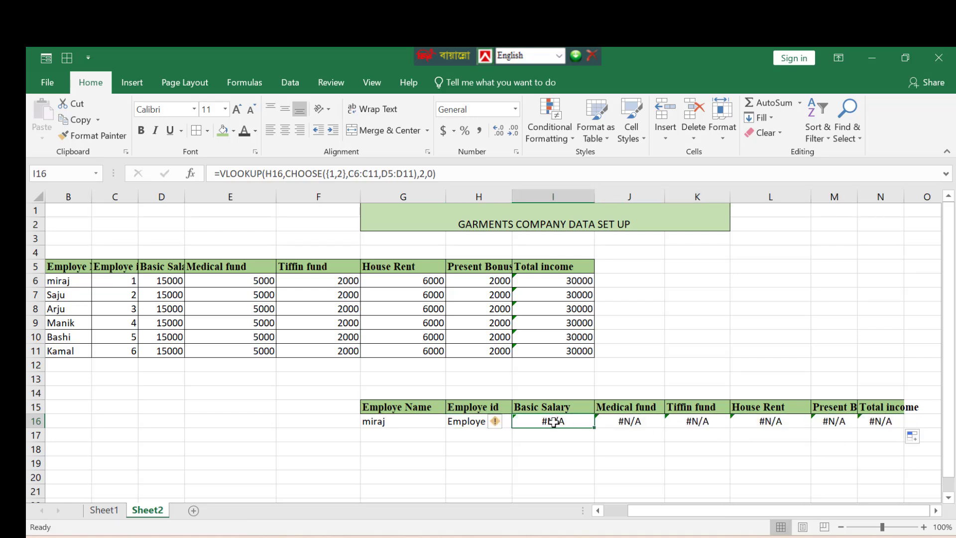
{"action": "key", "text": "ctrl+z"}
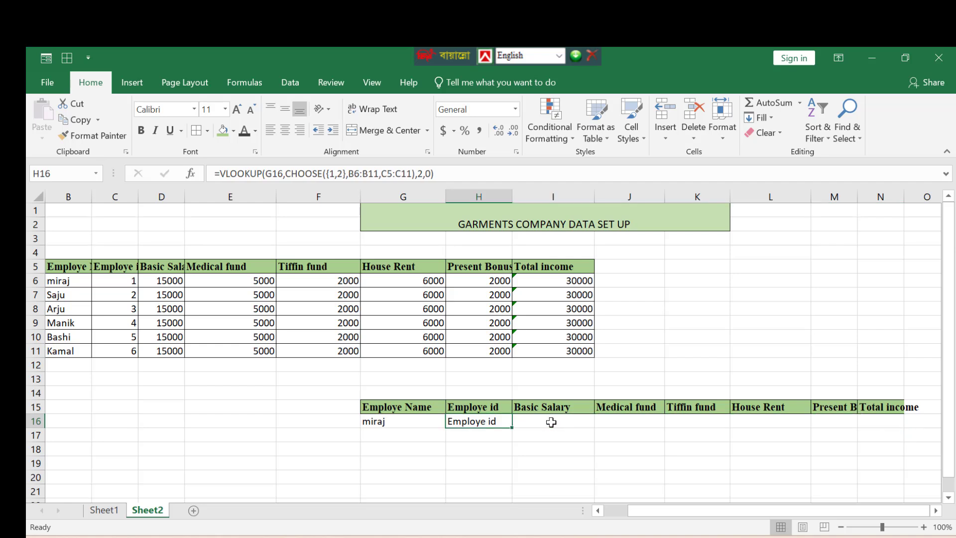
{"action": "key", "text": "ctrl+z"}
Step: Start a VLOOKUP formula in I16 under Basic Salary, with G16 as the lookup value
{"action": "type", "text": "=v"}
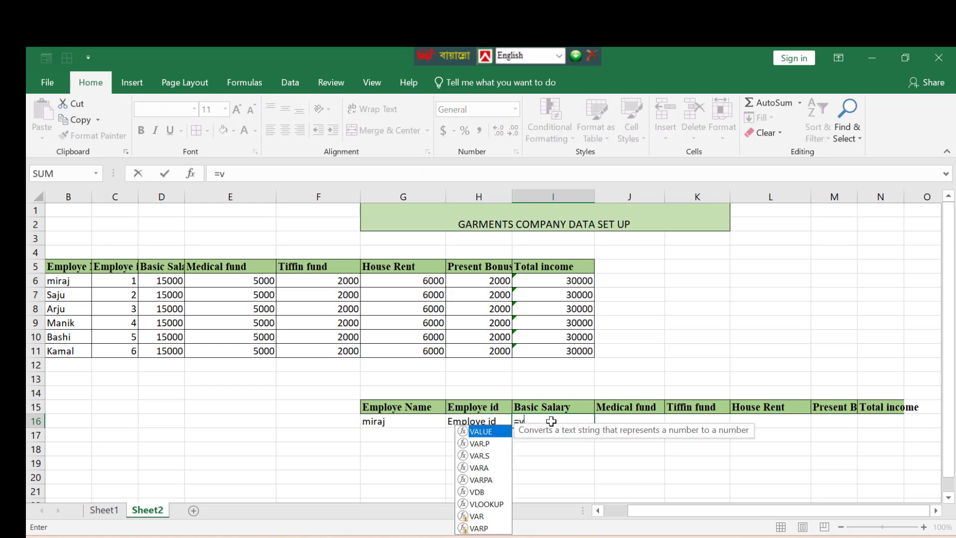
{"action": "key", "text": "BackSpace"}
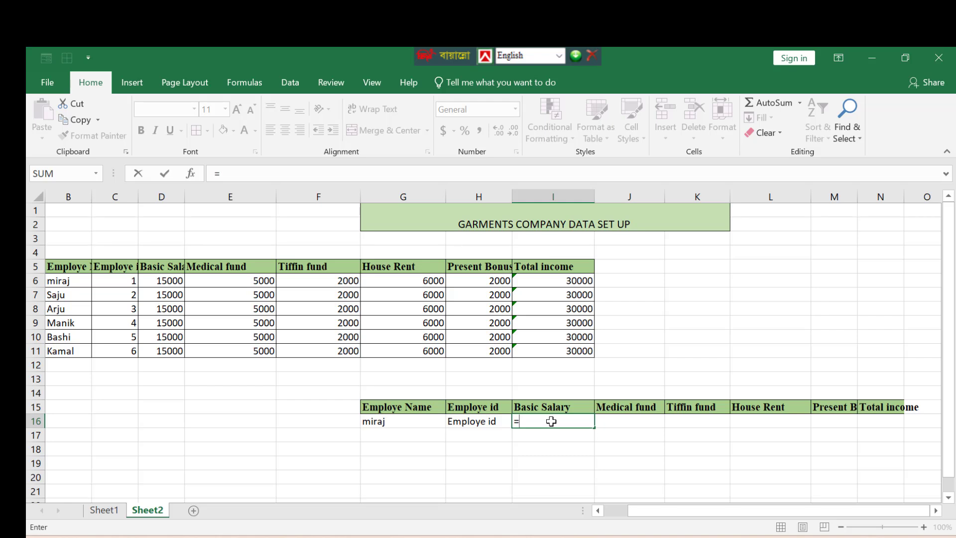
{"action": "type", "text": "vlookup"}
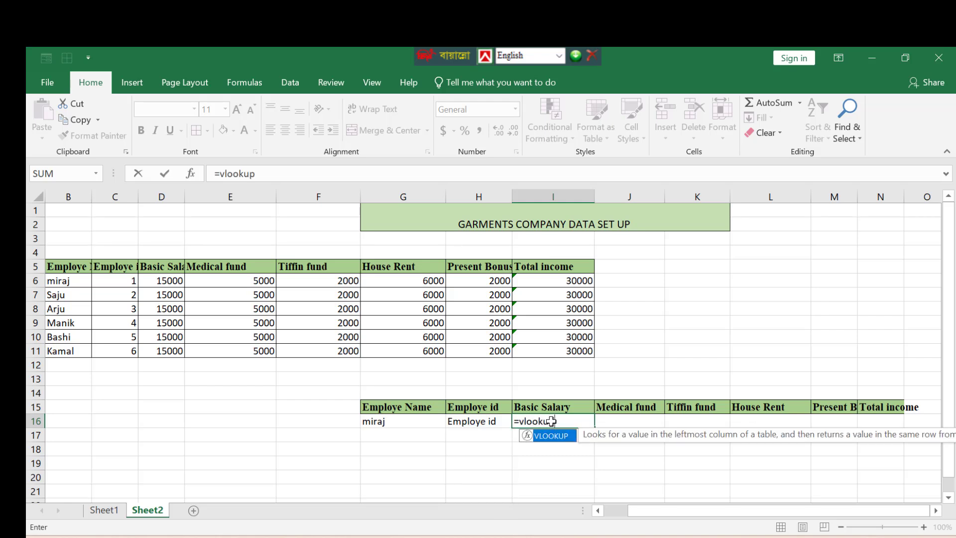
{"action": "type", "text": "("}
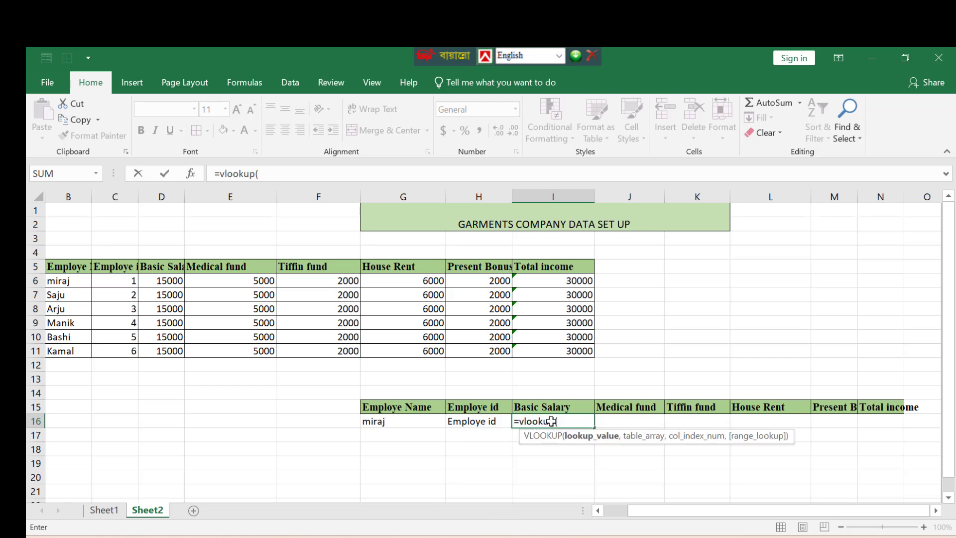
{"action": "left_click", "coordinate": [393, 421]}
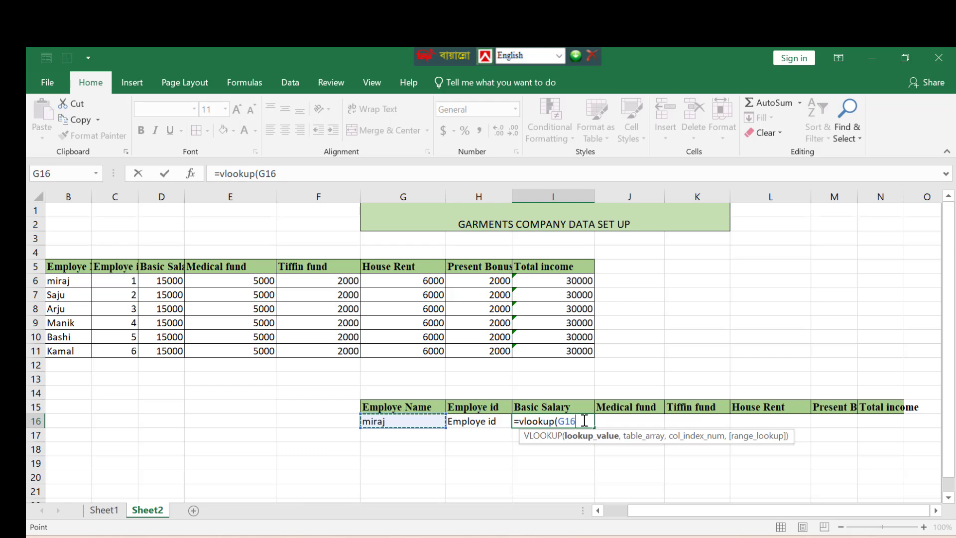
{"action": "type", "text": ","}
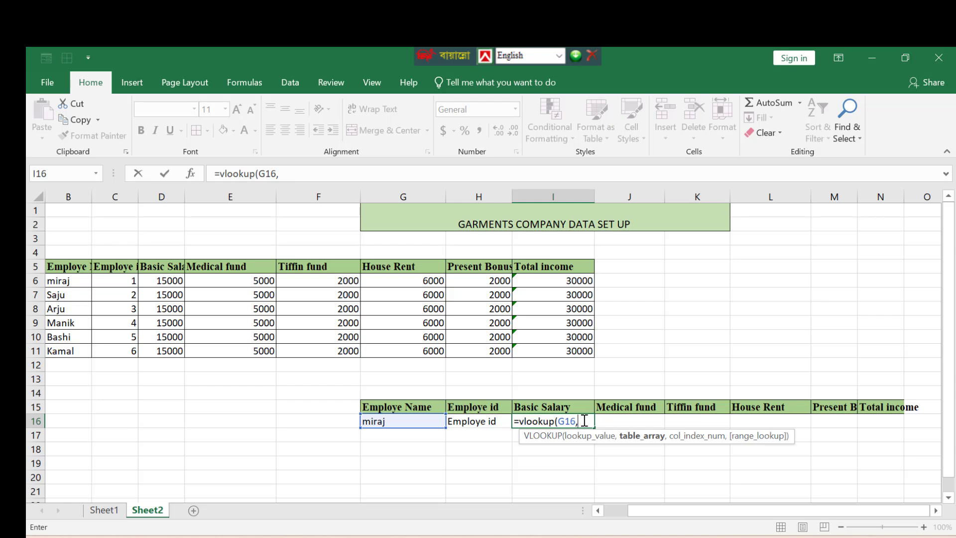
{"action": "type", "text": "(choose"}
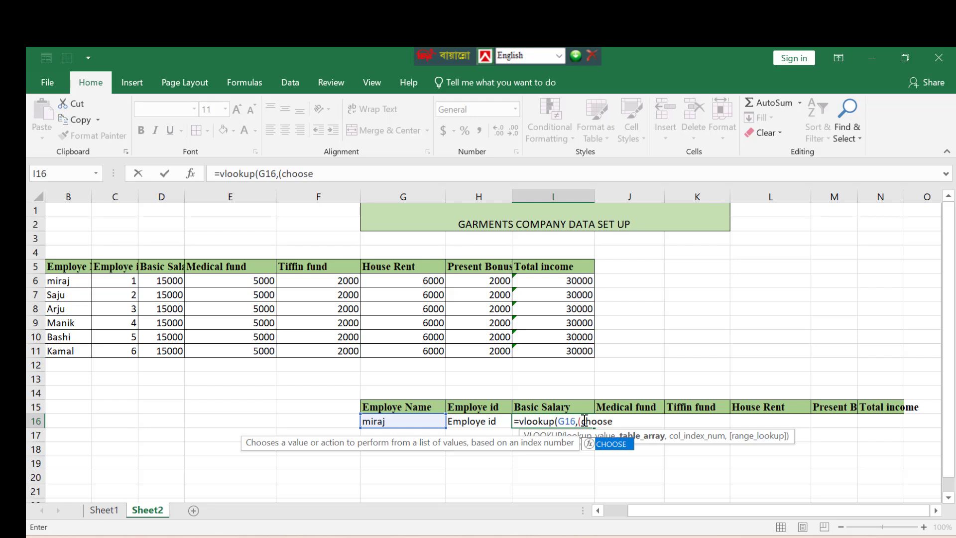
{"action": "type", "text": "{"}
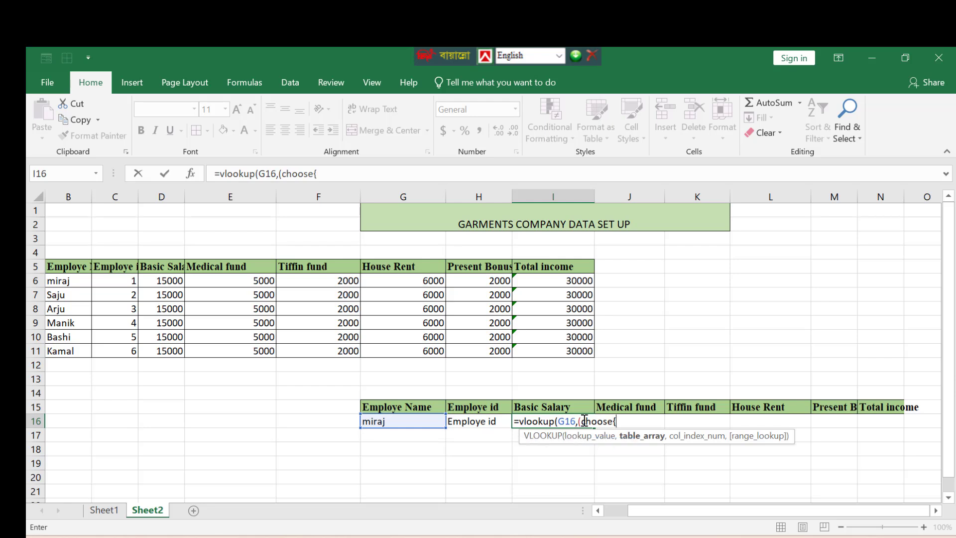
{"action": "key", "text": "BackSpace"}
{"action": "key", "text": "BackSpace"}
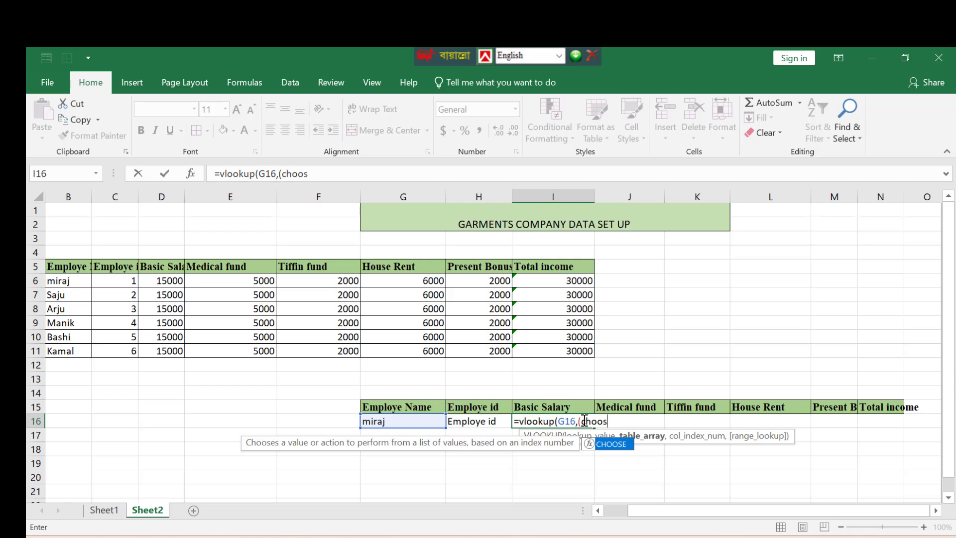
{"action": "key", "text": "BackSpace"}
{"action": "key", "text": "BackSpace"}
{"action": "key", "text": "BackSpace"}
{"action": "key", "text": "BackSpace"}
{"action": "key", "text": "BackSpace"}
{"action": "key", "text": "BackSpace"}
{"action": "key", "text": "BackSpace"}
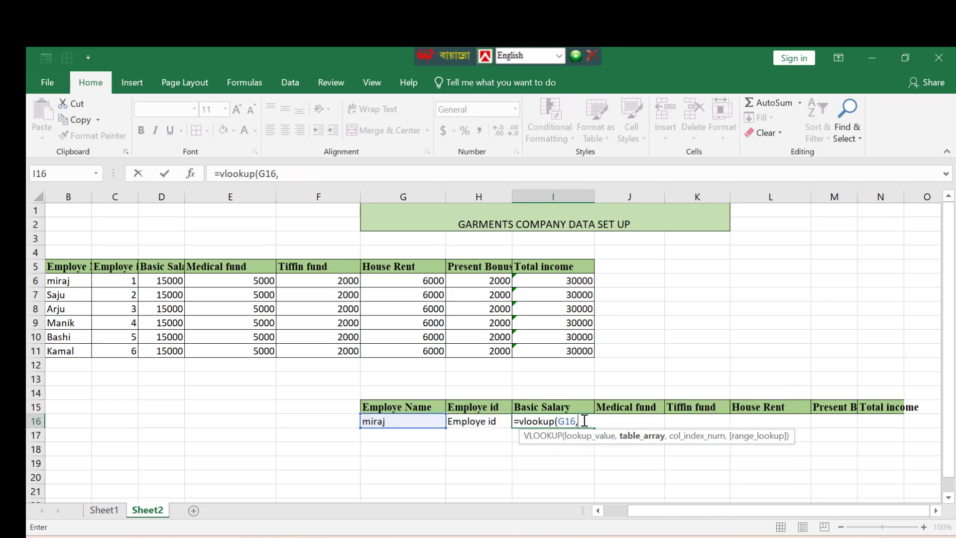
Step: Add CHOOSE with the index array {1,2} as the second argument of the I16 formula
{"action": "type", "text": ",cj"}
{"action": "key", "text": "BackSpace"}
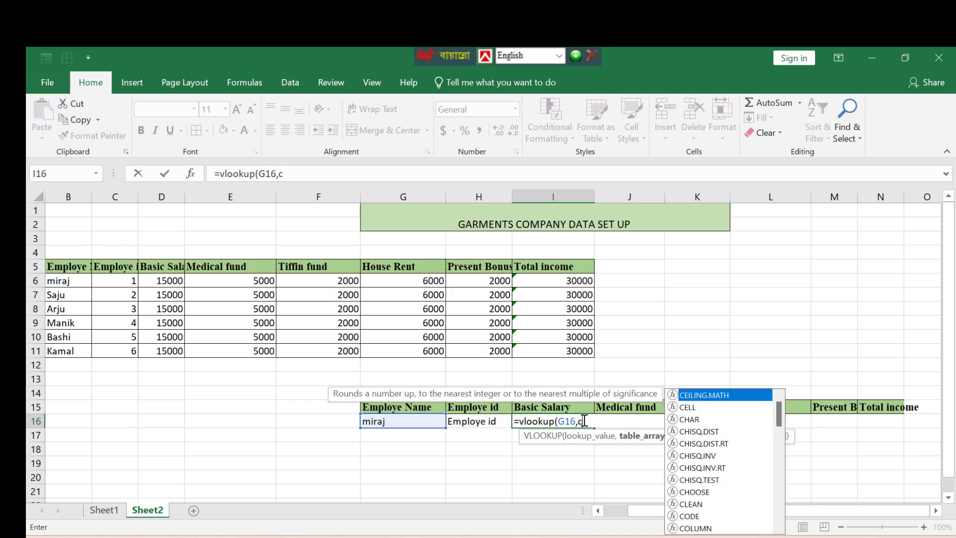
{"action": "type", "text": "hoose"}
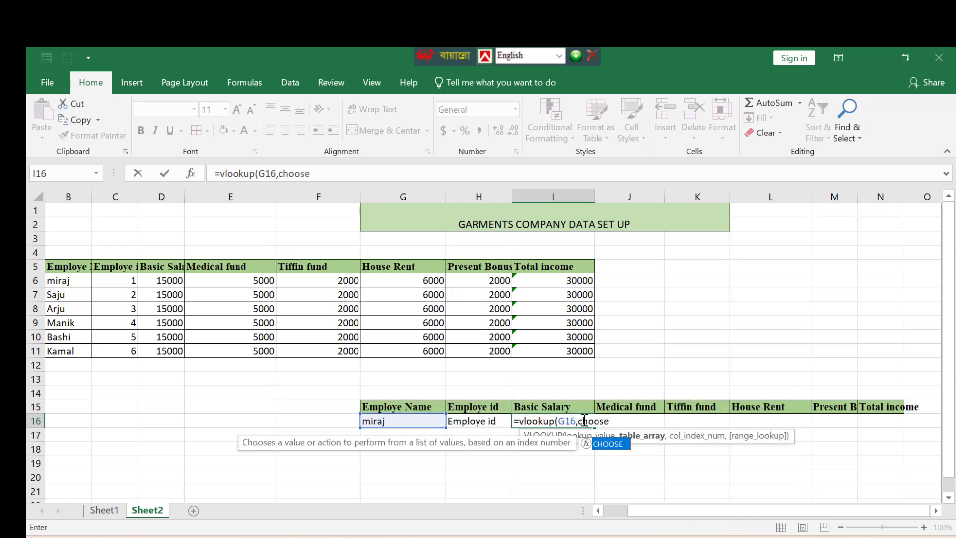
{"action": "type", "text": "{"}
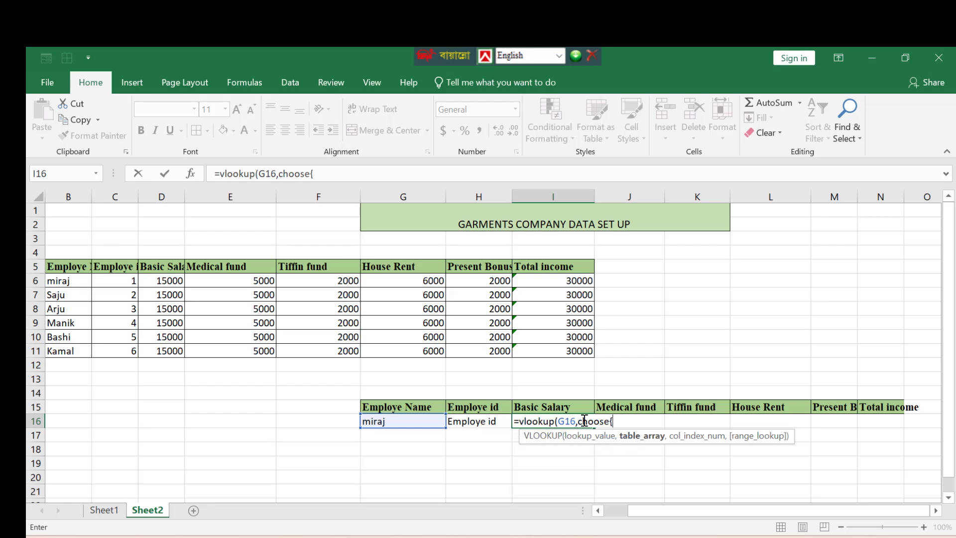
{"action": "type", "text": "1,2},"}
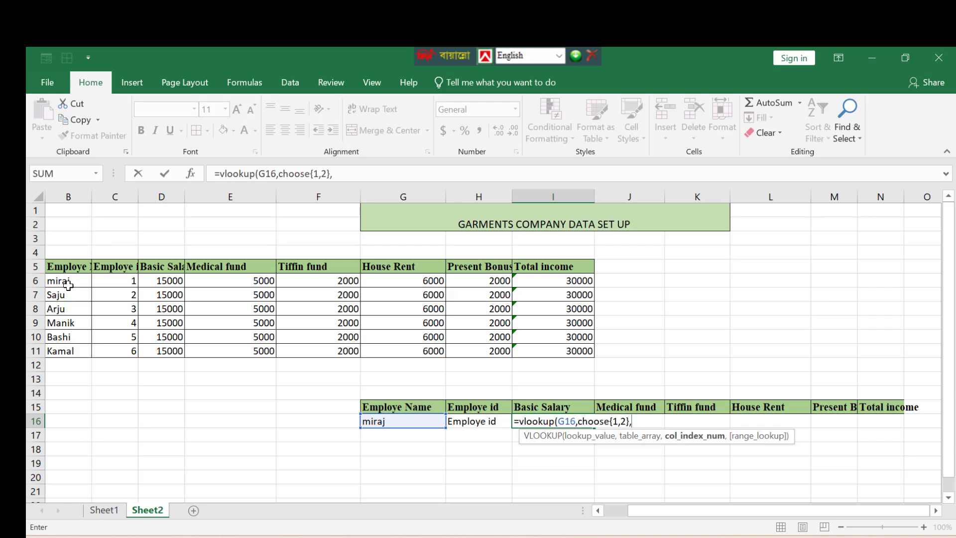
Step: Add the name range B6:B11 and the Basic Salary range D5:D11 to the CHOOSE part of the I16 formula
{"action": "left_click", "coordinate": [78, 279]}
{"action": "left_click_drag", "start_coordinate": [78, 279], "coordinate": [88, 351]}
{"action": "type", "text": ","}
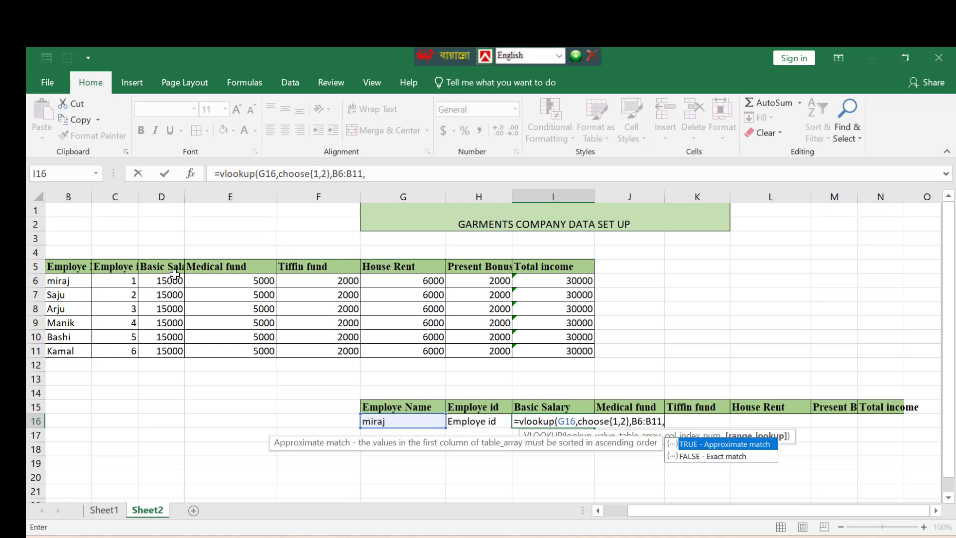
{"action": "left_click_drag", "start_coordinate": [171, 267], "coordinate": [170, 349]}
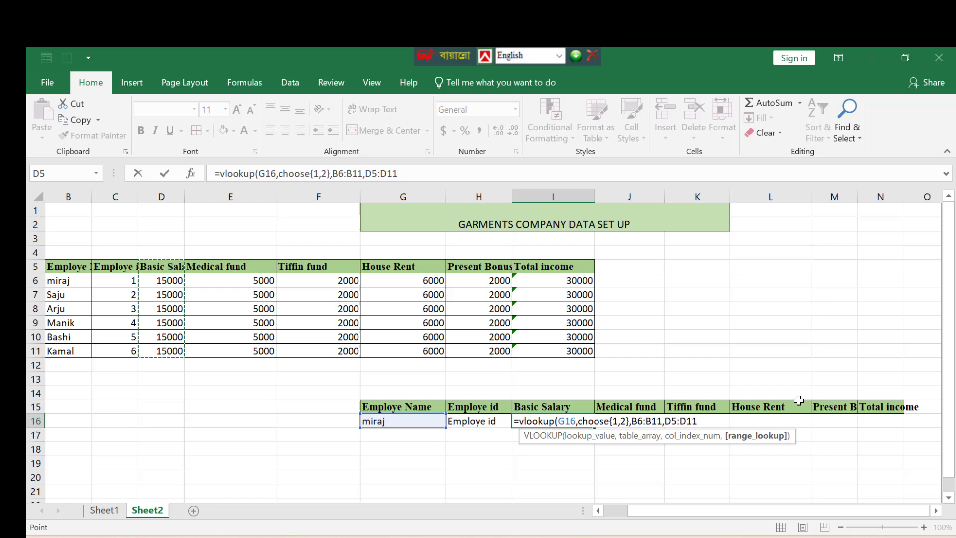
{"action": "left_click", "coordinate": [703, 421]}
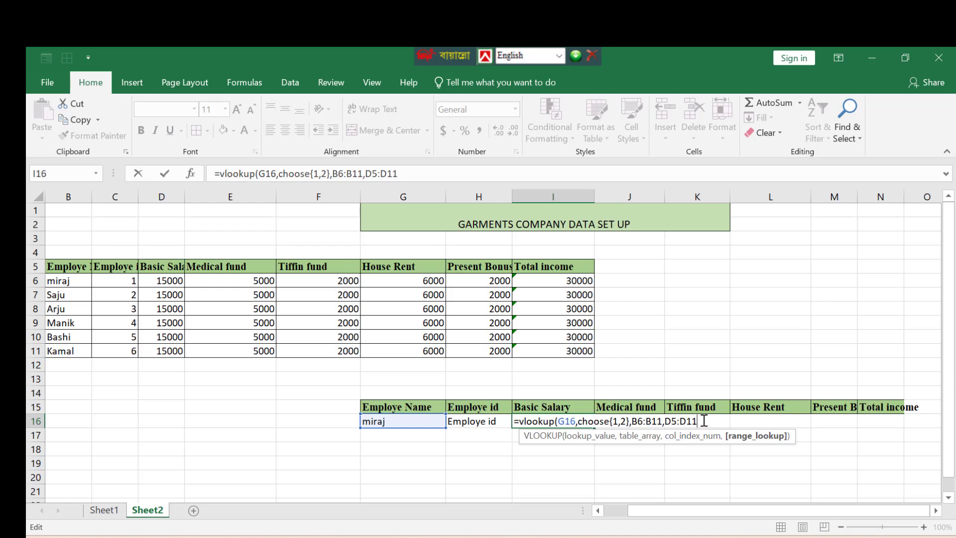
Step: Insert the missing opening parenthesis after CHOOSE in I16 and complete the formula with column index 2 and range lookup 0
{"action": "left_click", "coordinate": [611, 423]}
{"action": "type", "text": "("}
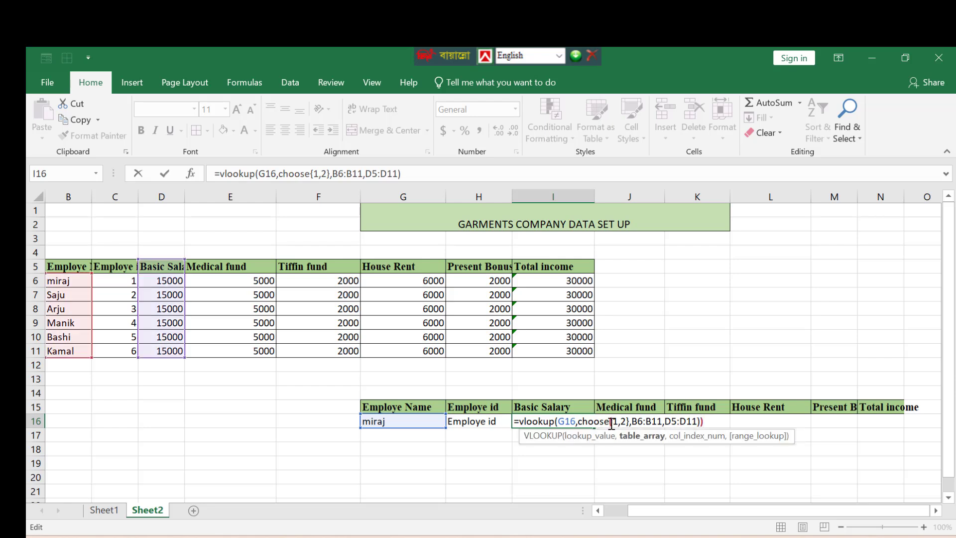
{"action": "left_click", "coordinate": [714, 422]}
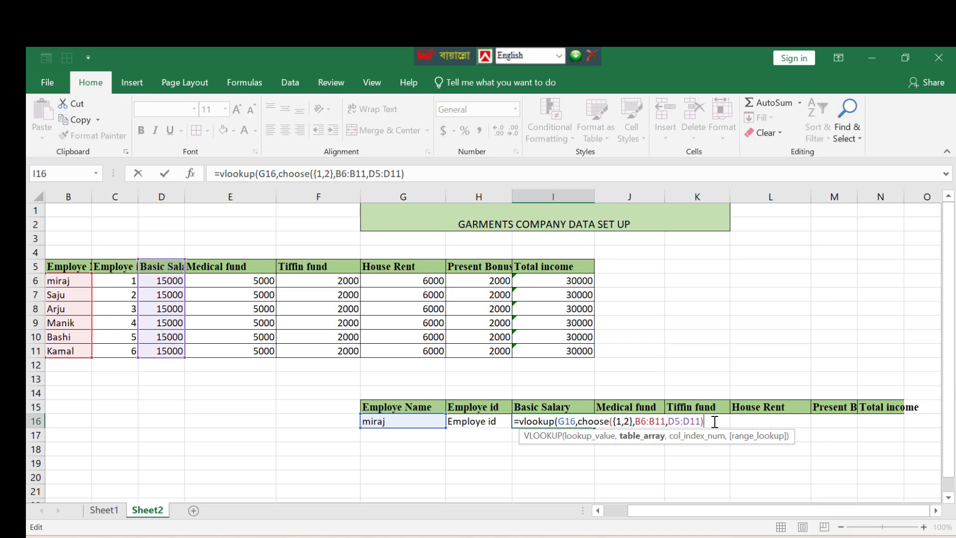
{"action": "type", "text": ","}
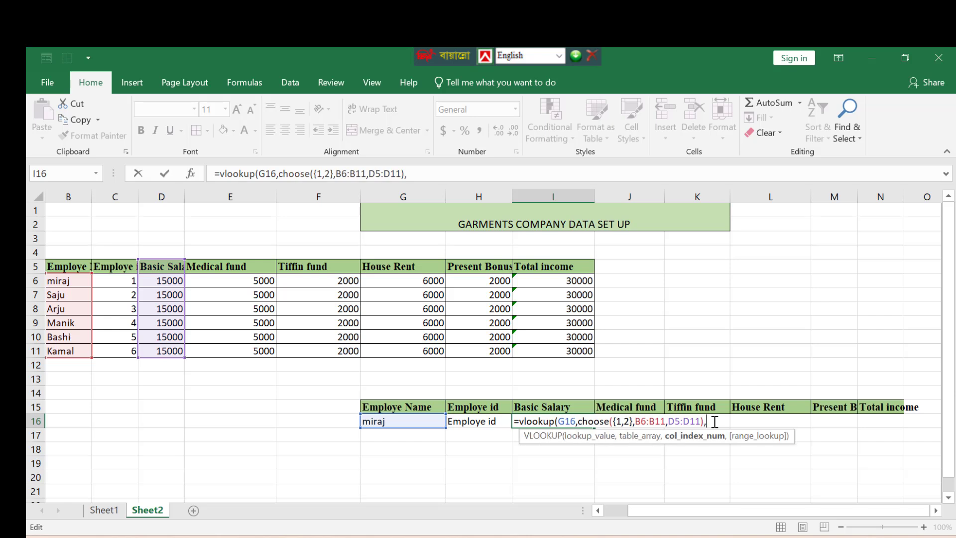
{"action": "type", "text": "2,0"}
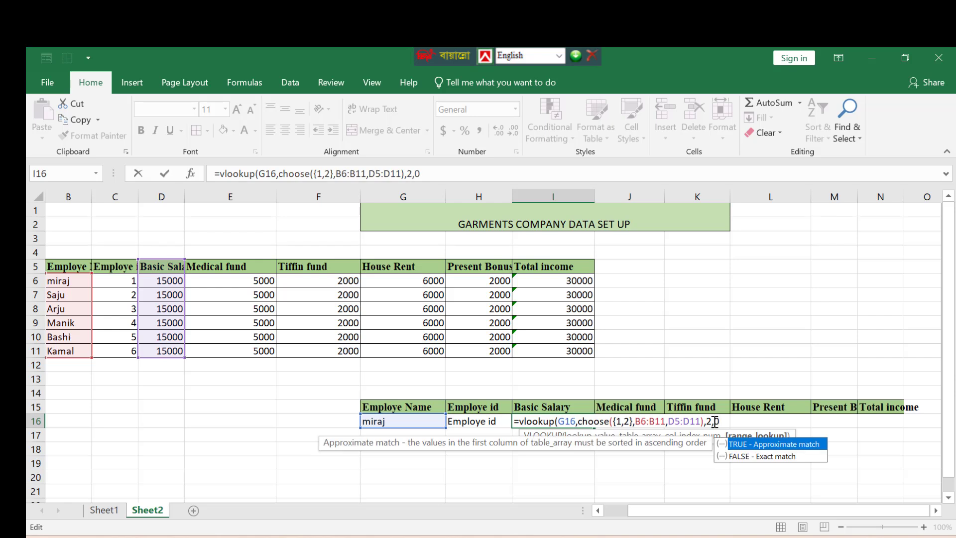
{"action": "type", "text": ")"}
{"action": "key", "text": "Return"}
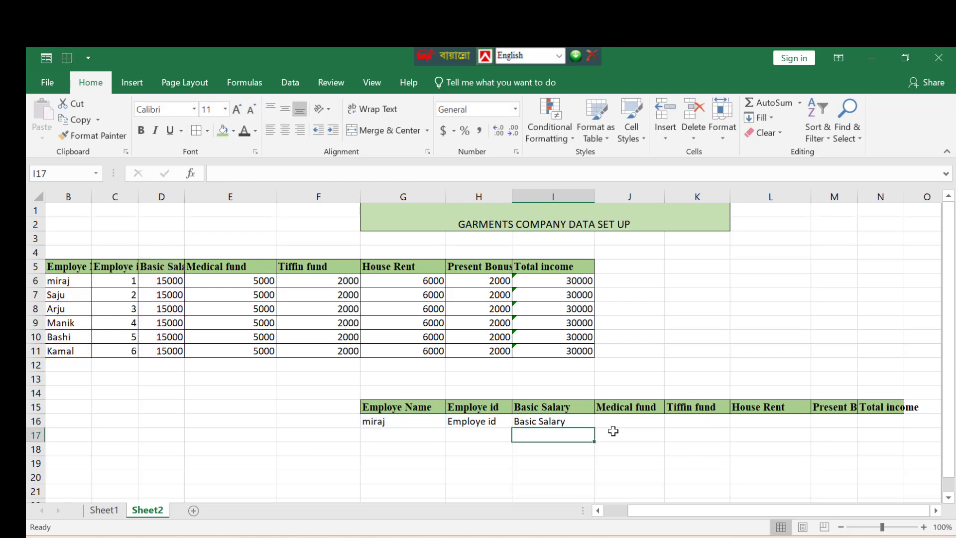
Step: Try filling the Basic Salary lookup formula from I16 across to N16, and undo the fill
{"action": "left_click", "coordinate": [616, 421]}
{"action": "left_click", "coordinate": [577, 421]}
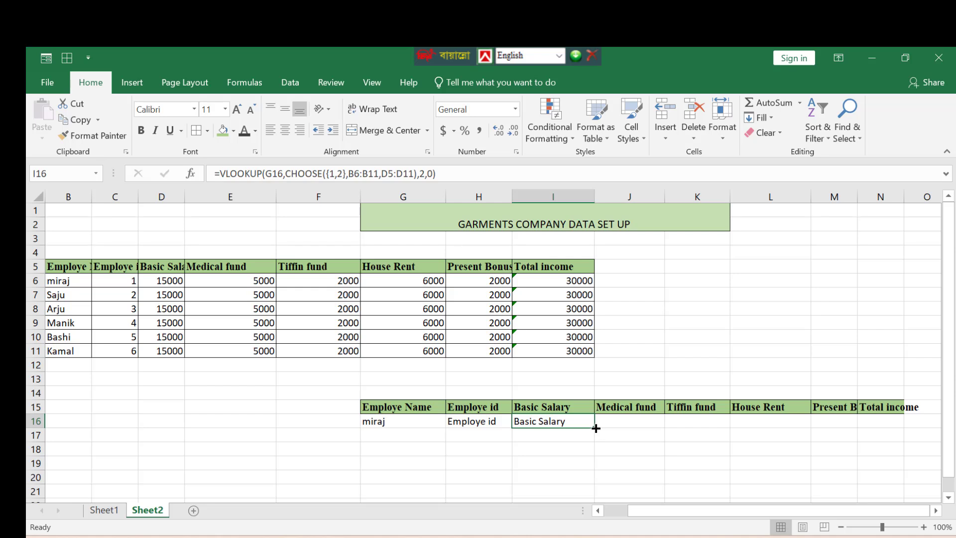
{"action": "left_click_drag", "start_coordinate": [596, 428], "coordinate": [891, 422]}
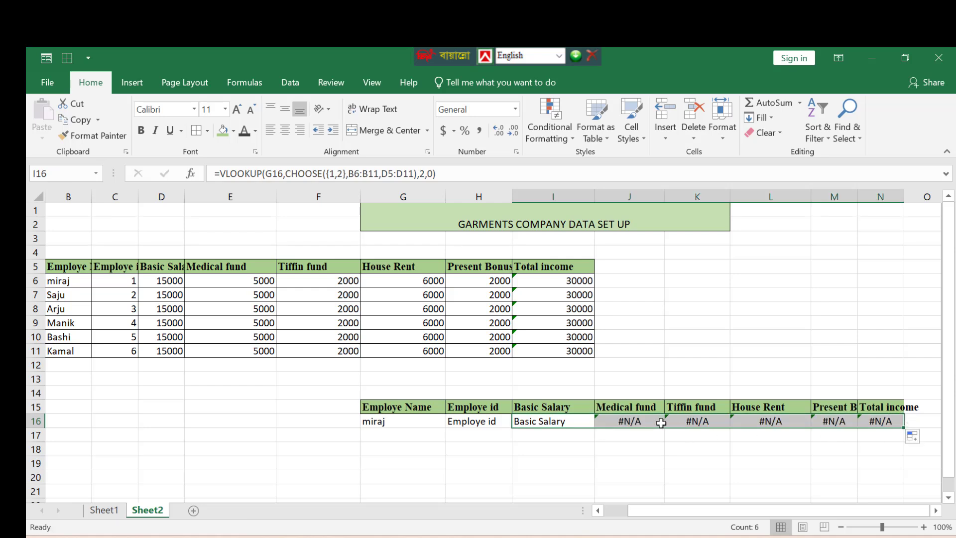
{"action": "key", "text": "ctrl+z"}
Step: Start a VLOOKUP formula in J16 under Medical fund, with G16 as the lookup value
{"action": "left_click", "coordinate": [645, 424]}
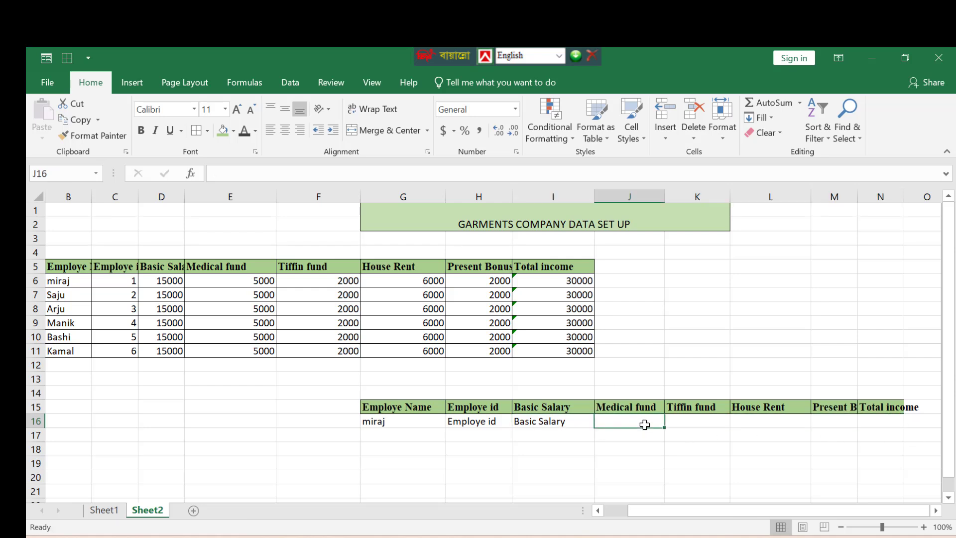
{"action": "type", "text": "=vl"}
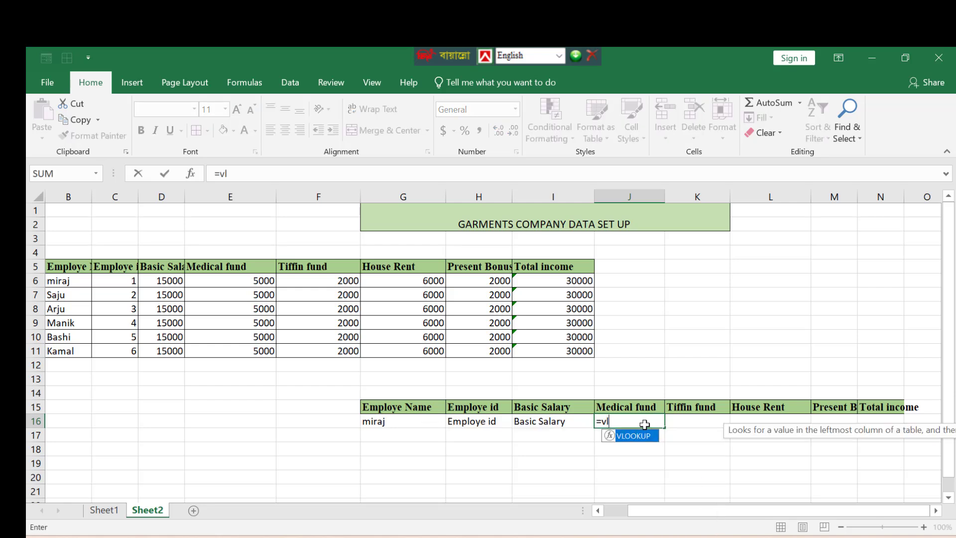
{"action": "type", "text": "ookup"}
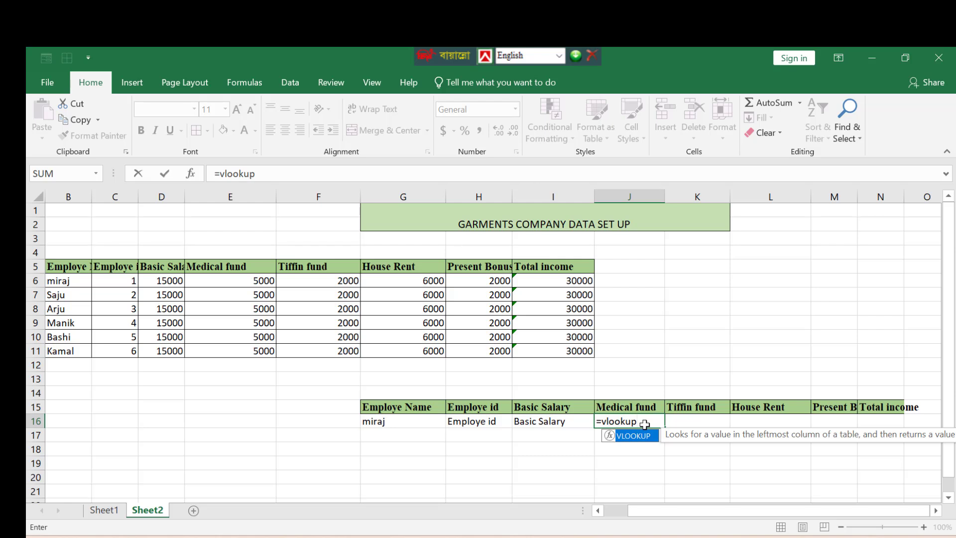
{"action": "type", "text": "("}
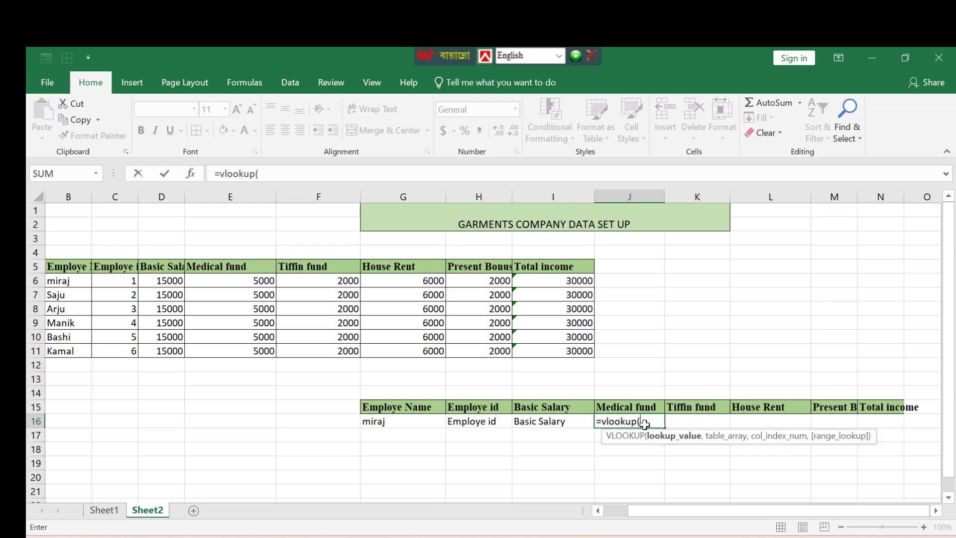
{"action": "left_click", "coordinate": [376, 423]}
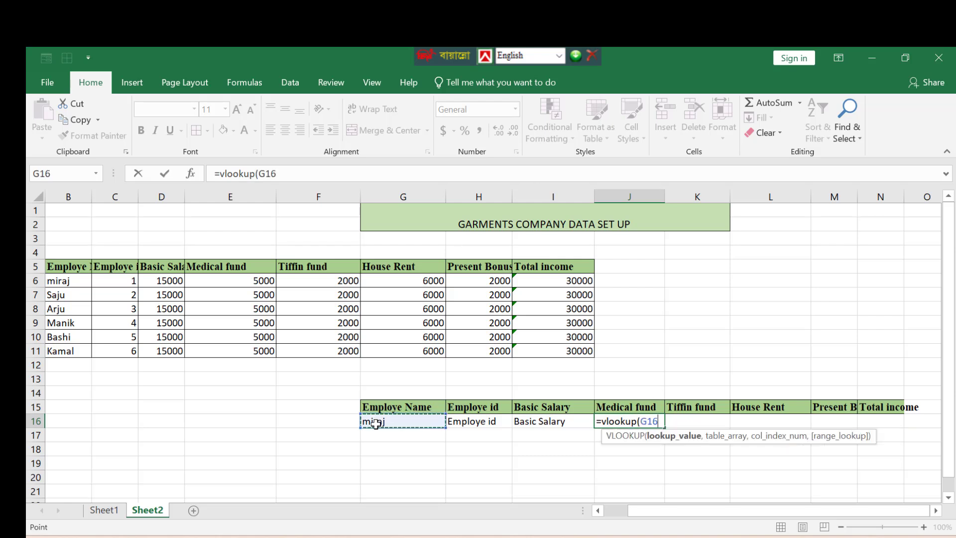
{"action": "type", "text": ","}
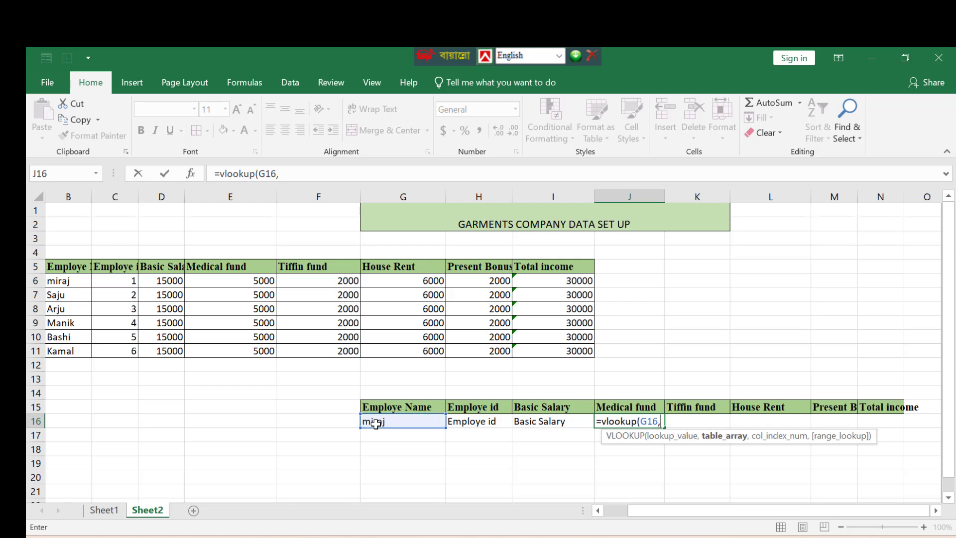
Step: Add CHOOSE with the index array {1,2} as the table array of the J16 formula
{"action": "type", "text": "c"}
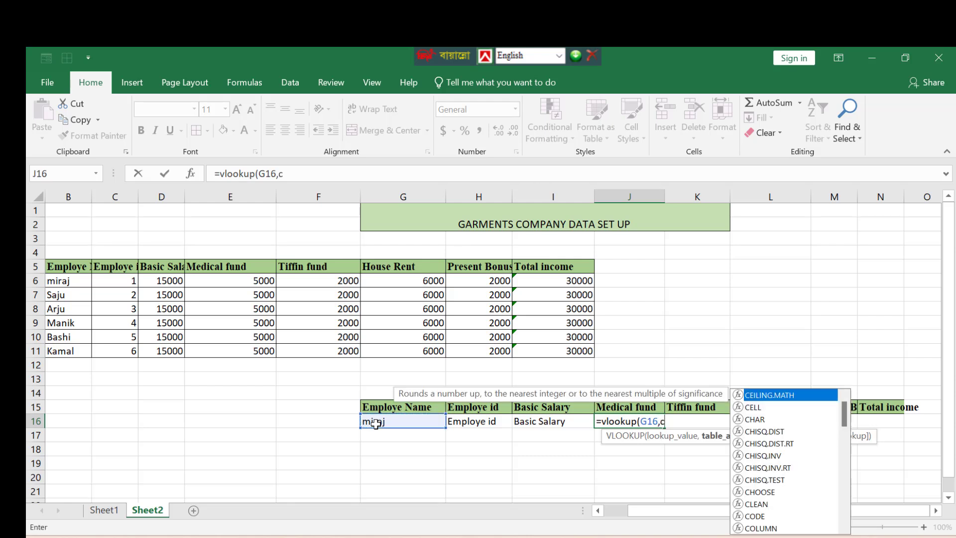
{"action": "type", "text": "hoos"}
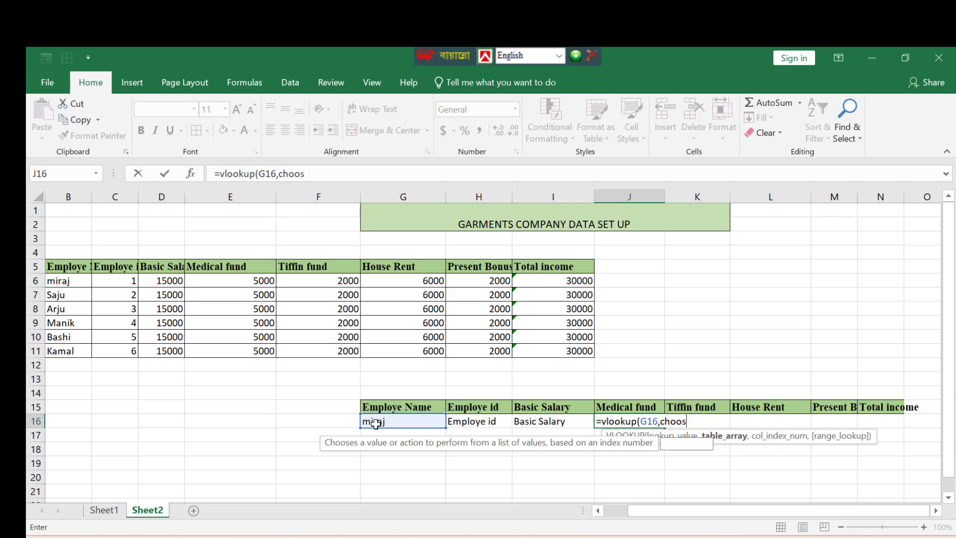
{"action": "type", "text": "e({1,2"}
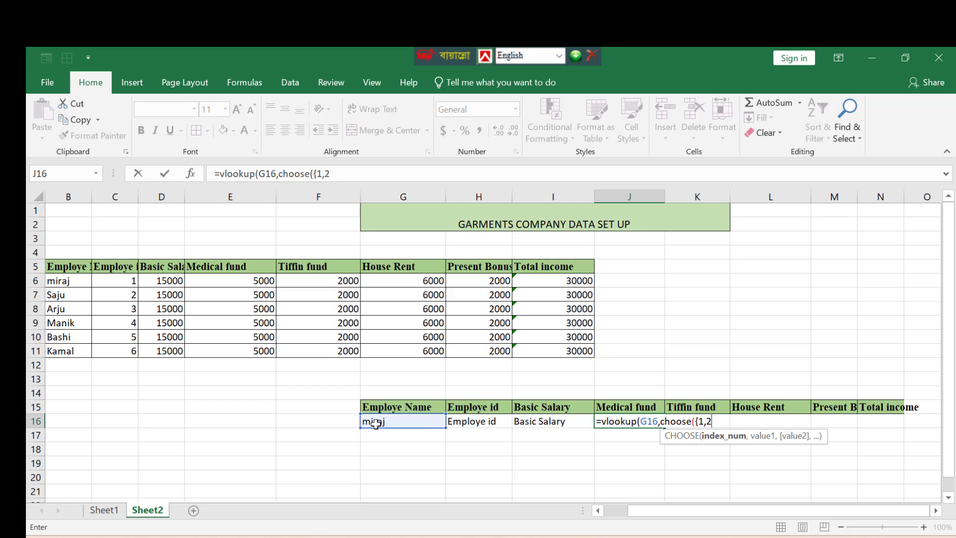
{"action": "type", "text": "},"}
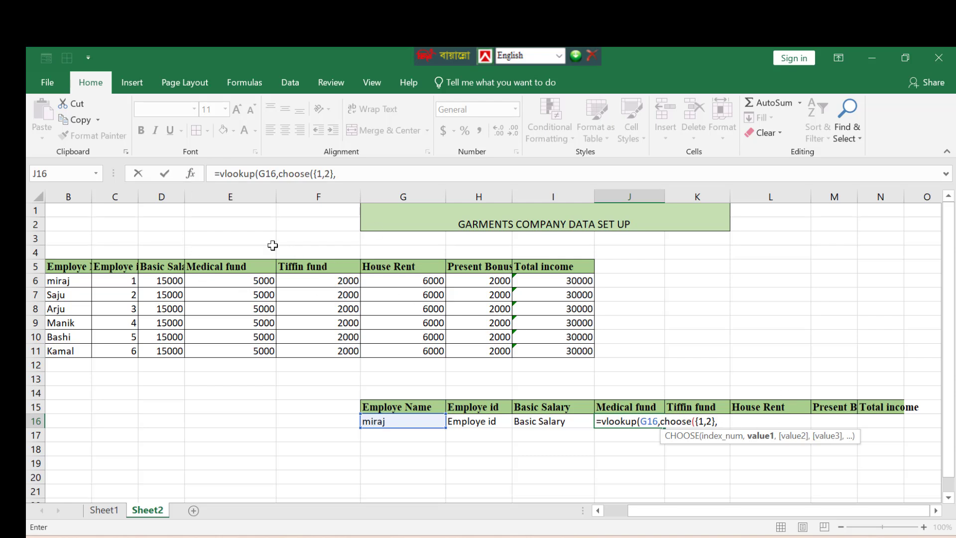
Step: Add the name range B5:B11 and the Medical fund range E5:E11 to CHOOSE in J16, and close its parenthesis
{"action": "left_click_drag", "start_coordinate": [69, 269], "coordinate": [75, 351]}
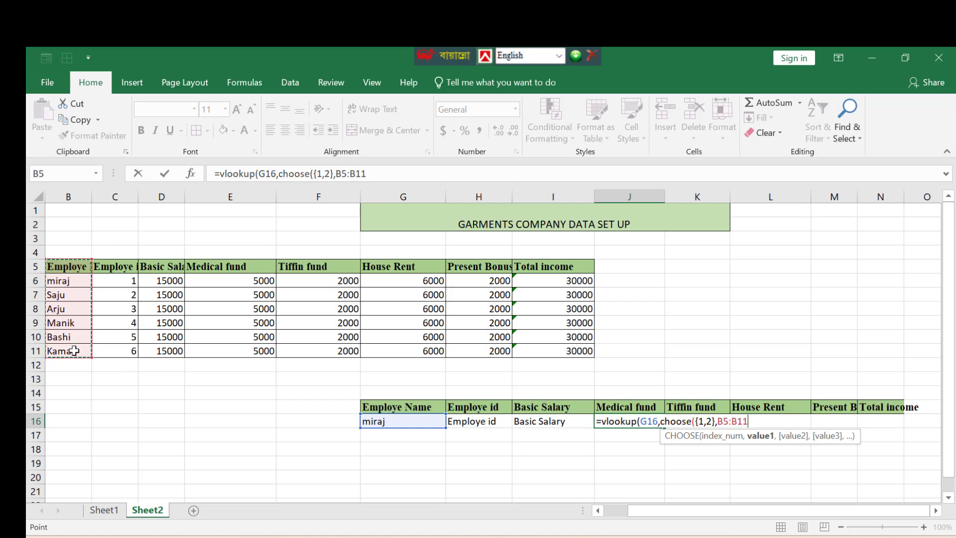
{"action": "type", "text": ","}
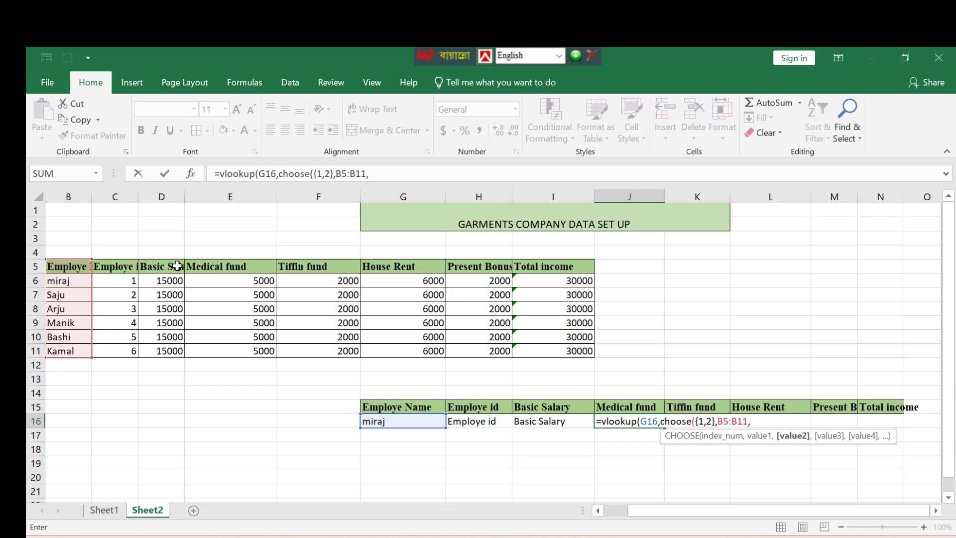
{"action": "left_click_drag", "start_coordinate": [224, 266], "coordinate": [225, 351]}
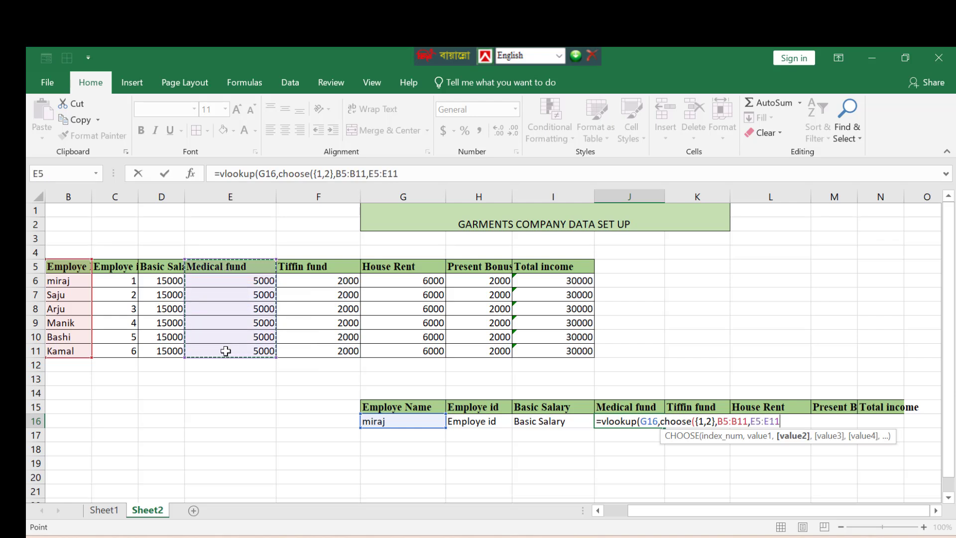
{"action": "type", "text": ")"}
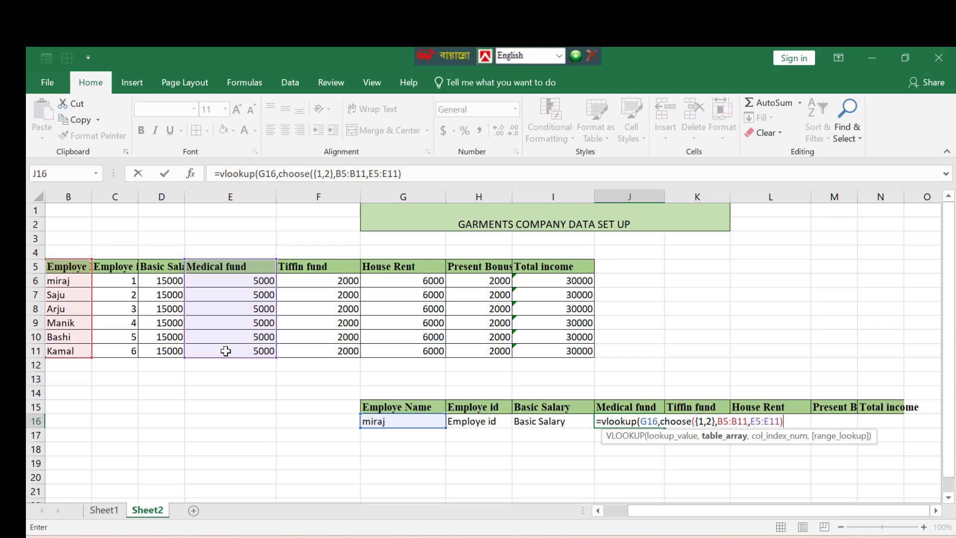
Step: Complete the J16 formula with column index 2 and range lookup 0
{"action": "type", "text": ",2"}
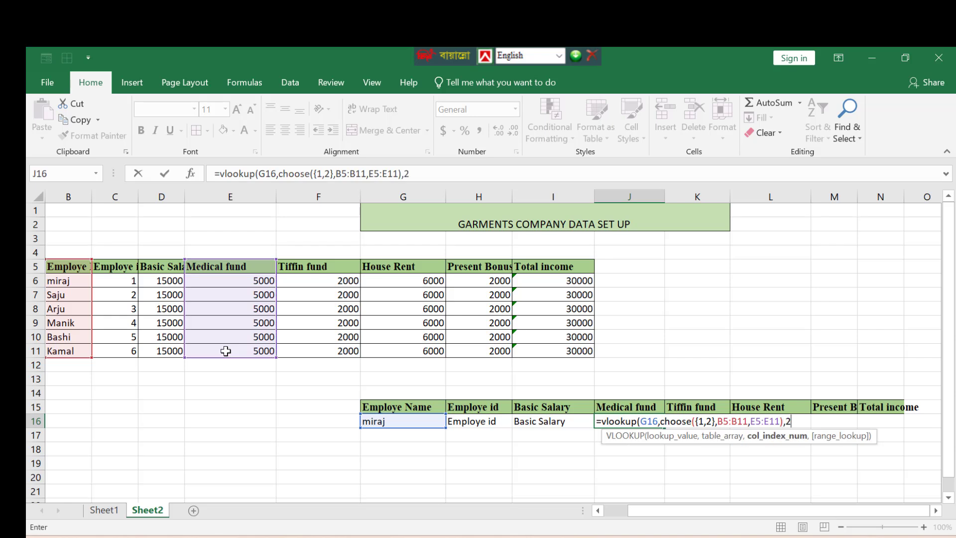
{"action": "type", "text": ","}
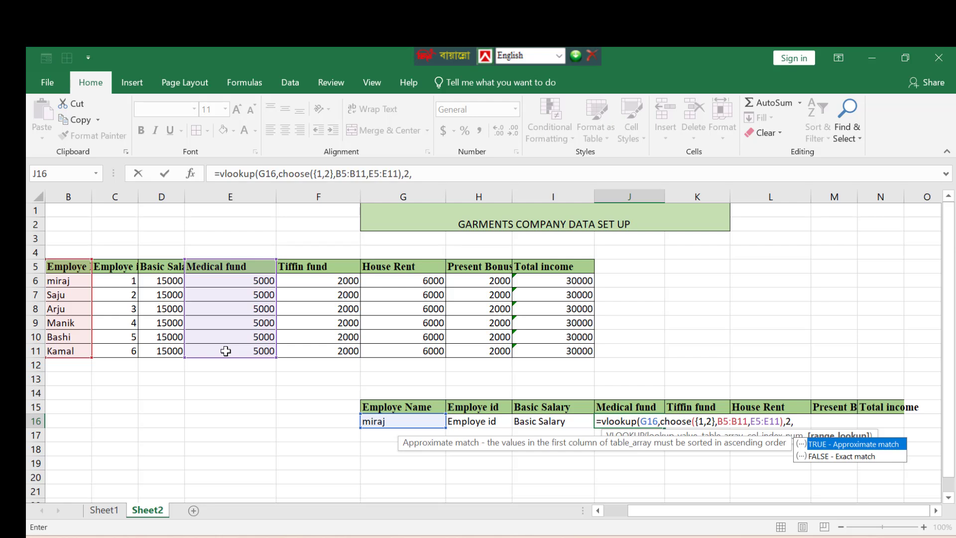
{"action": "type", "text": "0)"}
{"action": "key", "text": "Return"}
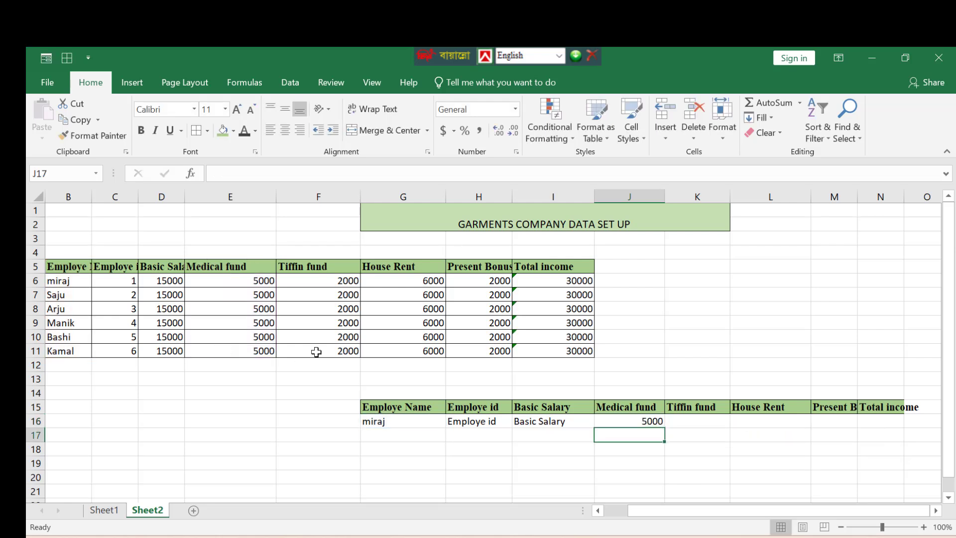
Step: Try filling the Medical fund lookup formula from J16 across to N16, and undo the fill
{"action": "left_click", "coordinate": [652, 418]}
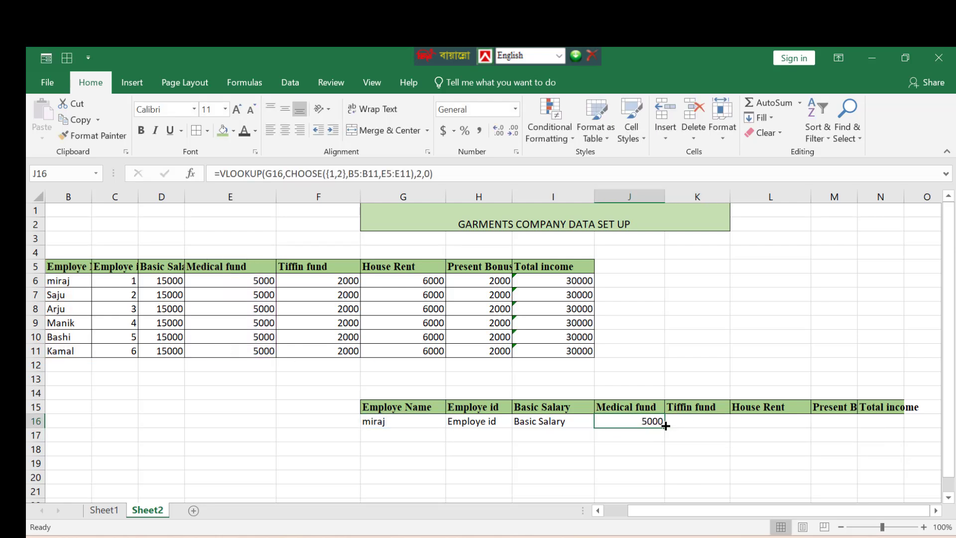
{"action": "left_click_drag", "start_coordinate": [665, 426], "coordinate": [911, 433]}
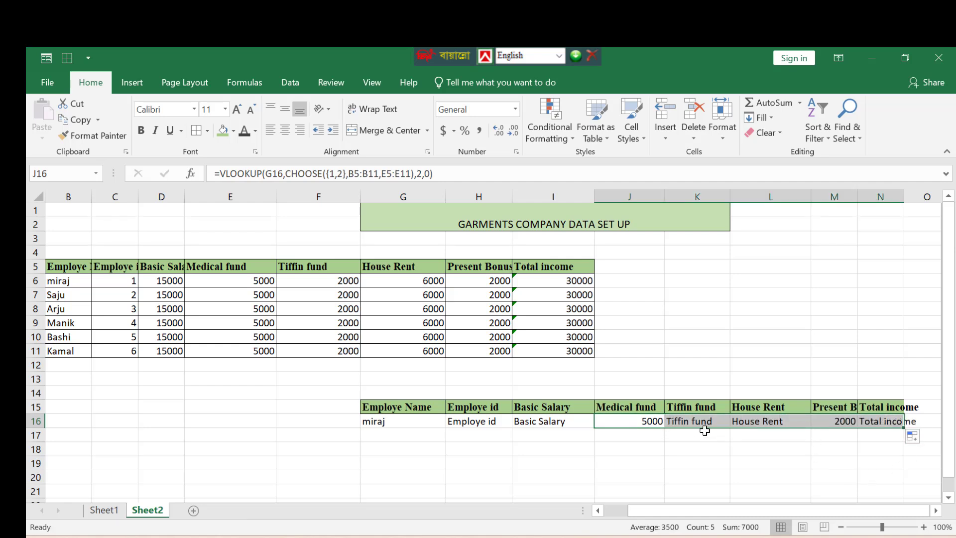
{"action": "key", "text": "ctrl+z"}
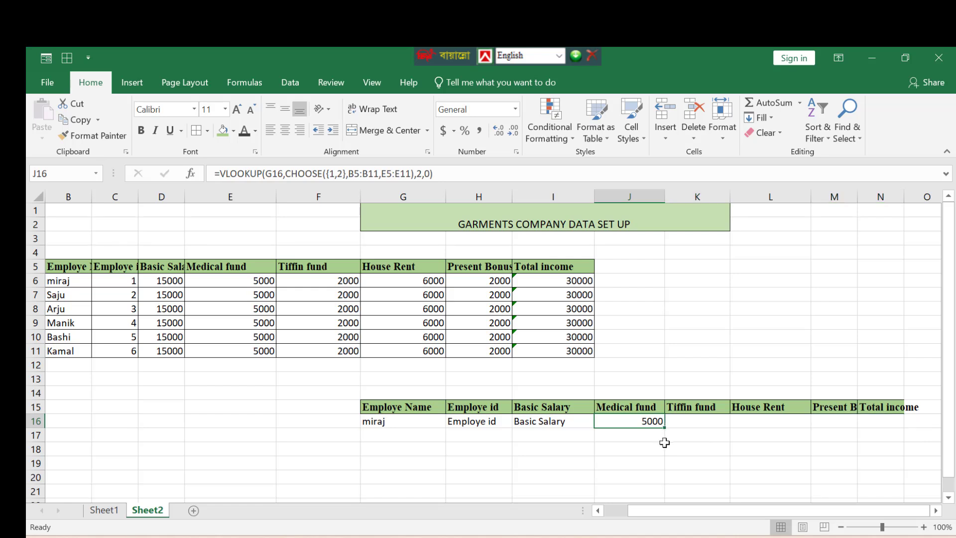
{"action": "left_click", "coordinate": [673, 426]}
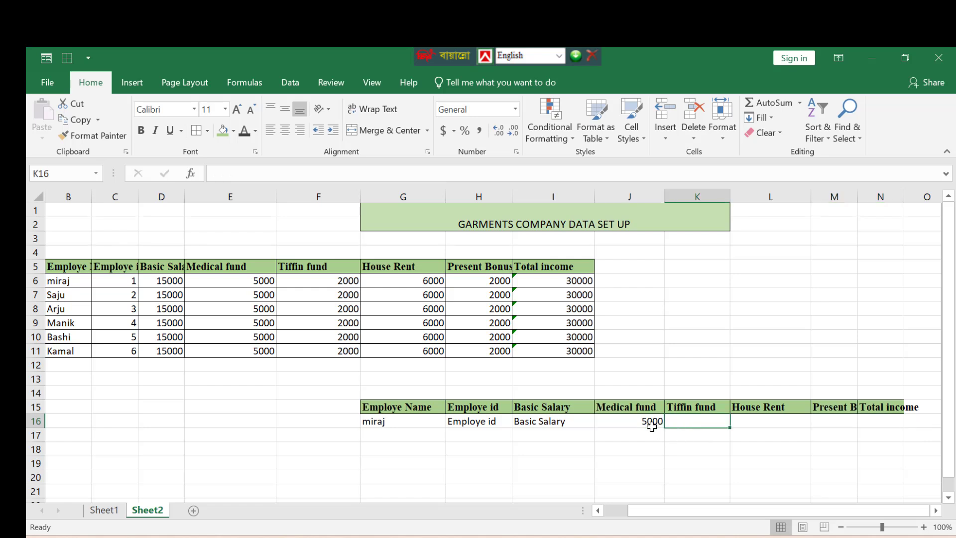
{"action": "left_click", "coordinate": [650, 424]}
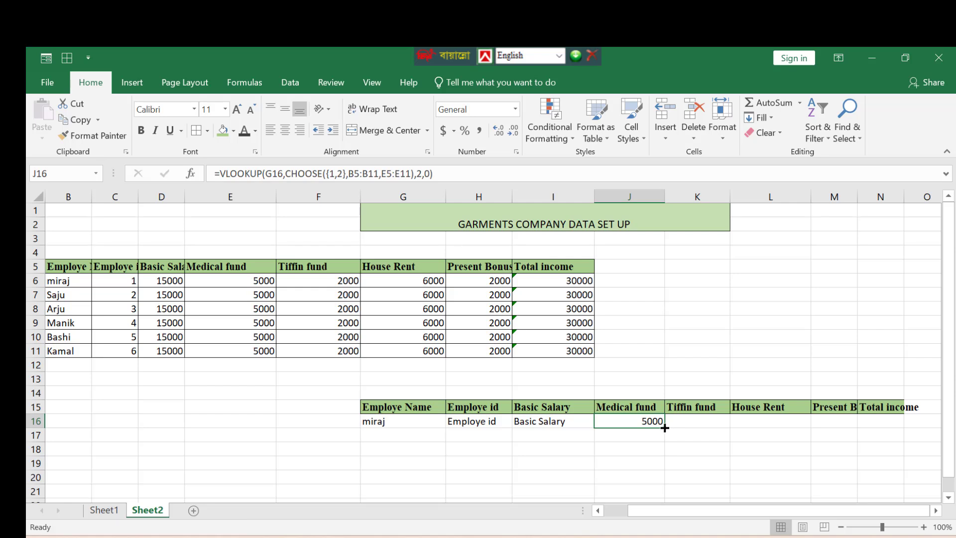
{"action": "left_click_drag", "start_coordinate": [663, 427], "coordinate": [905, 426]}
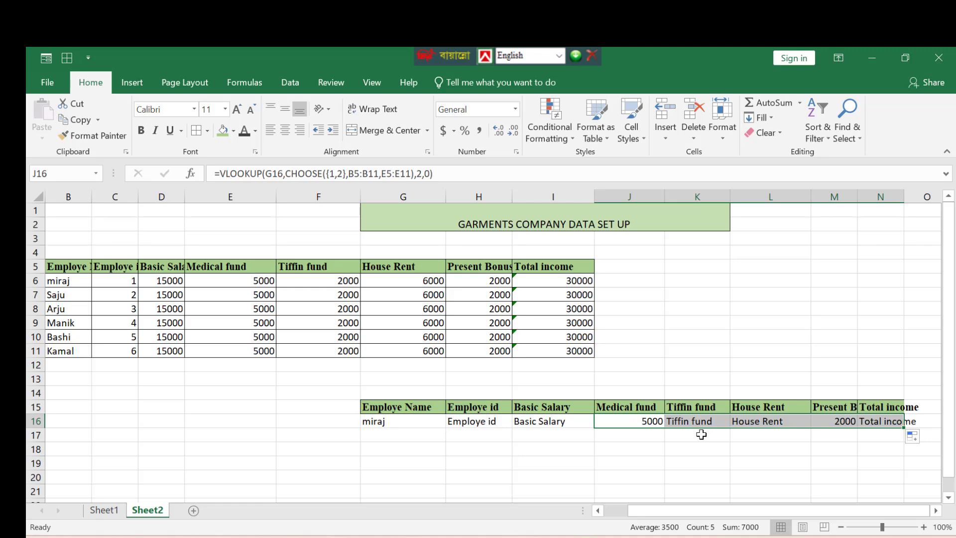
{"action": "key", "text": "ctrl+z"}
{"action": "left_click", "coordinate": [514, 326]}
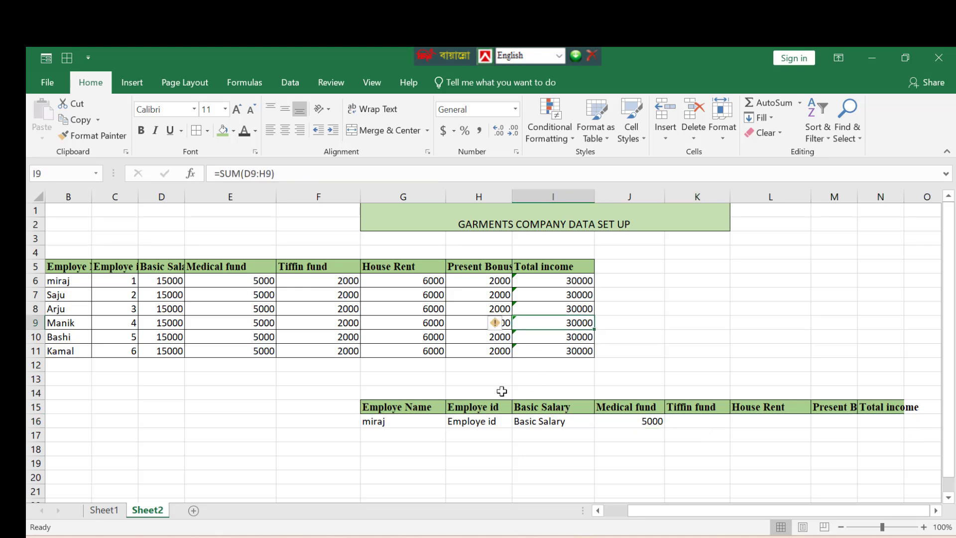
{"action": "left_click", "coordinate": [521, 280]}
{"action": "scroll", "coordinate": [546, 286], "scroll_direction": "down", "scroll_amount": 1}
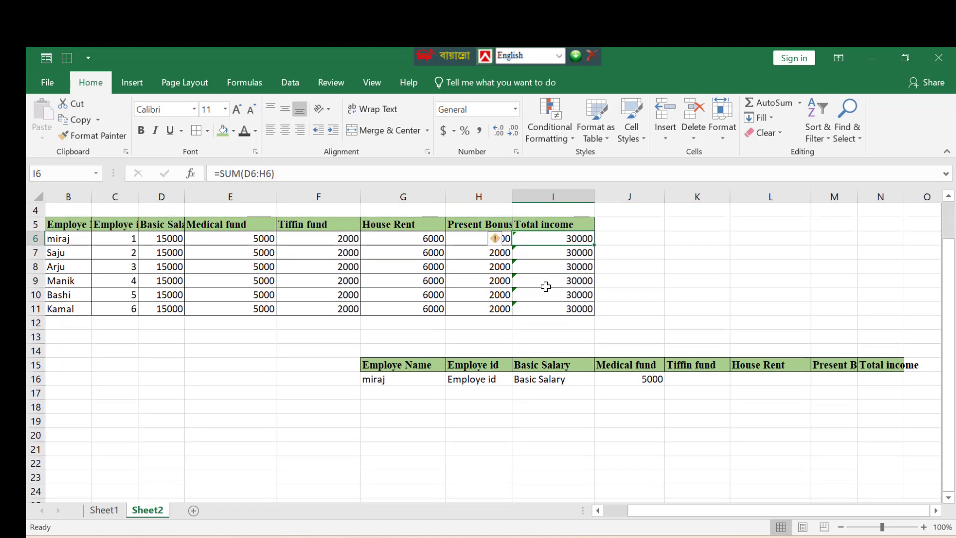
{"action": "left_click", "coordinate": [621, 537]}
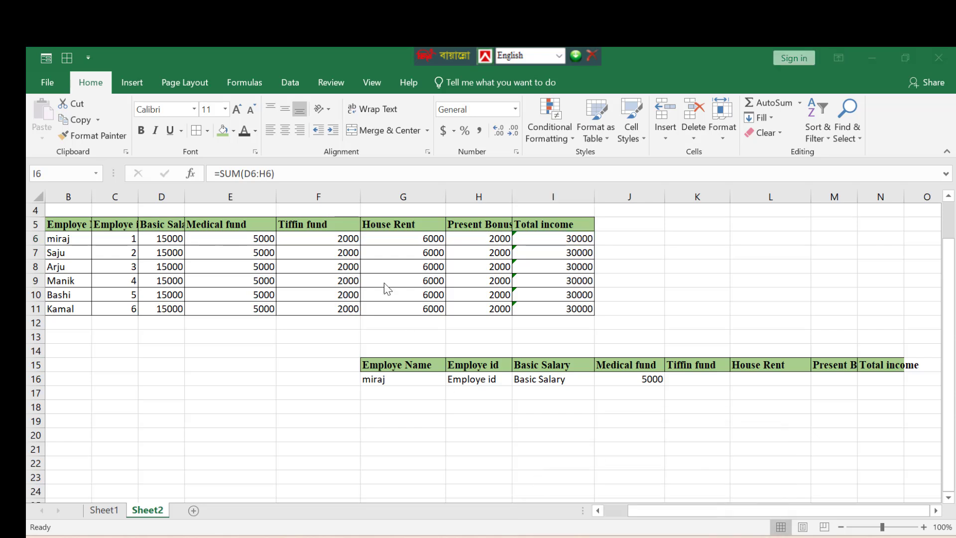
Step: Start a VLOOKUP formula in K16 under Tiffin fund, with G16 as the lookup value
{"action": "left_click", "coordinate": [700, 378]}
{"action": "type", "text": "="}
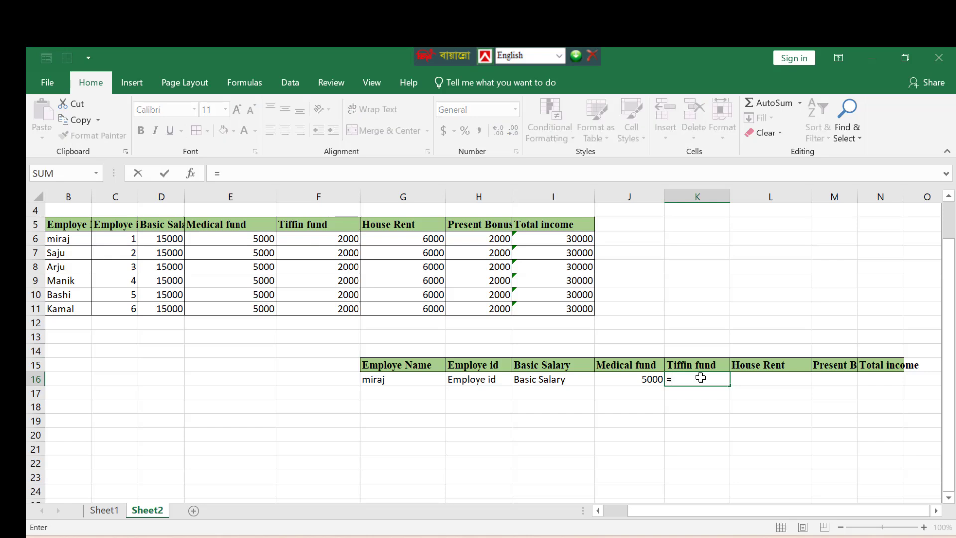
{"action": "type", "text": "vlook"}
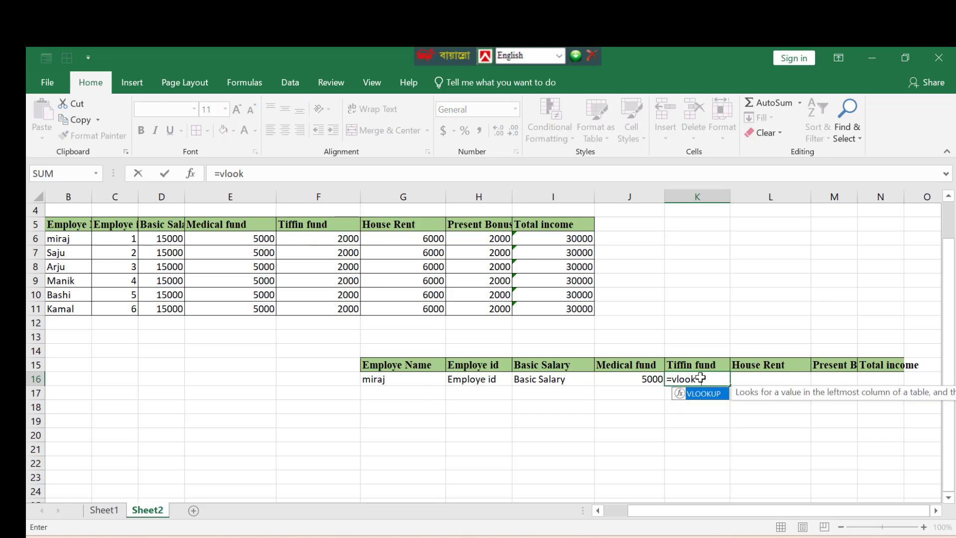
{"action": "type", "text": "up("}
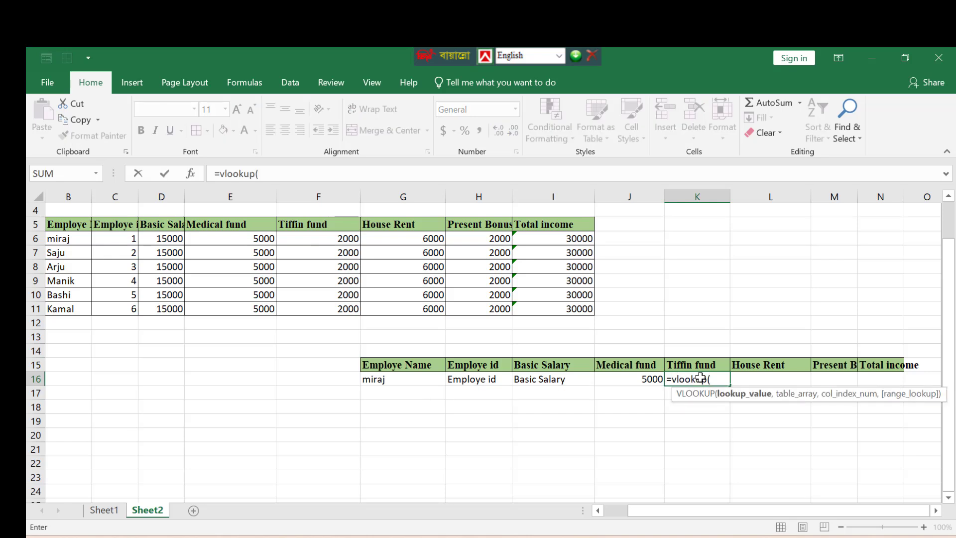
{"action": "left_click", "coordinate": [81, 238]}
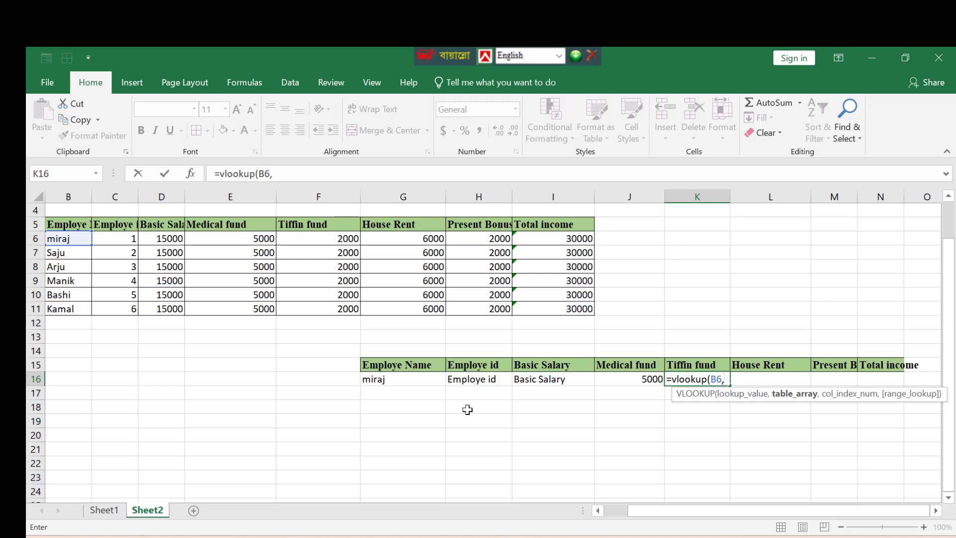
{"action": "key", "text": "BackSpace"}
{"action": "key", "text": "BackSpace"}
{"action": "key", "text": "BackSpace"}
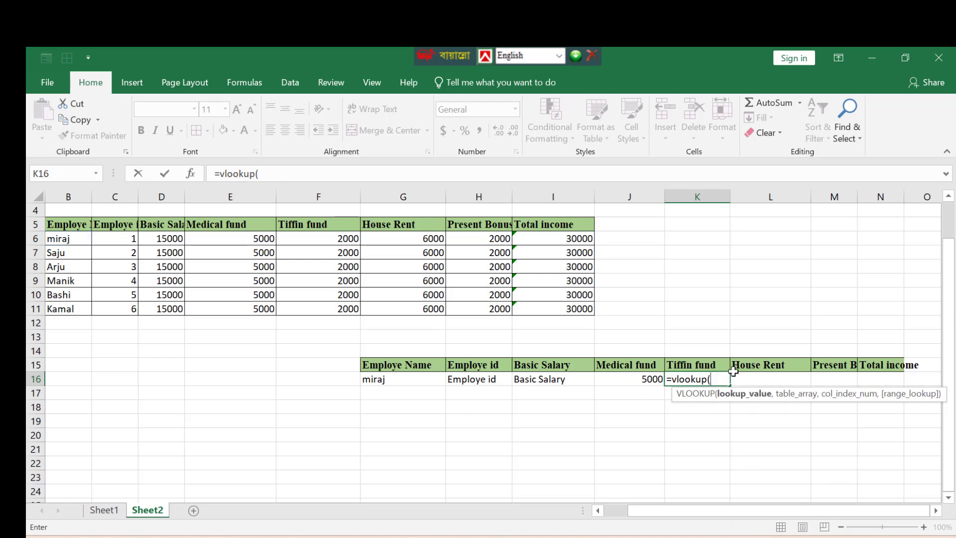
{"action": "left_click", "coordinate": [384, 378]}
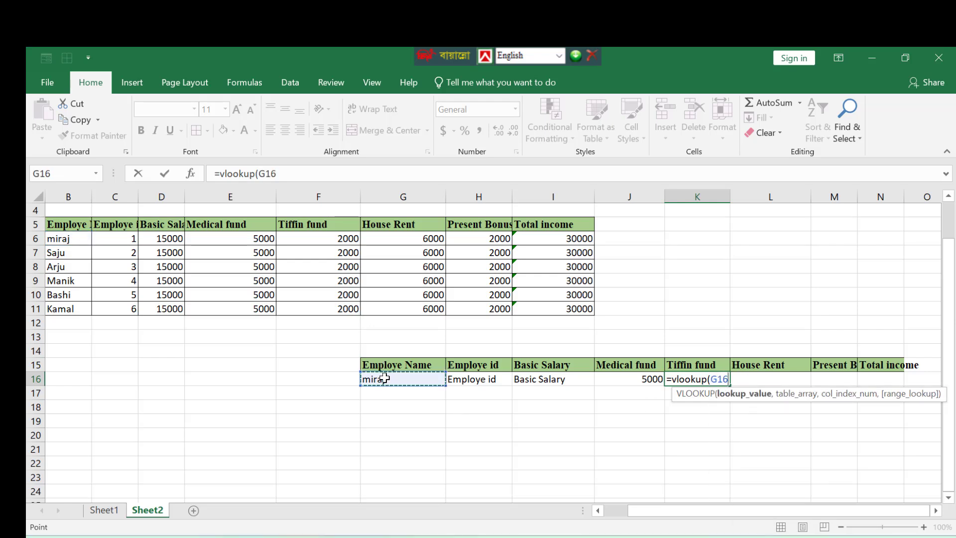
{"action": "type", "text": ","}
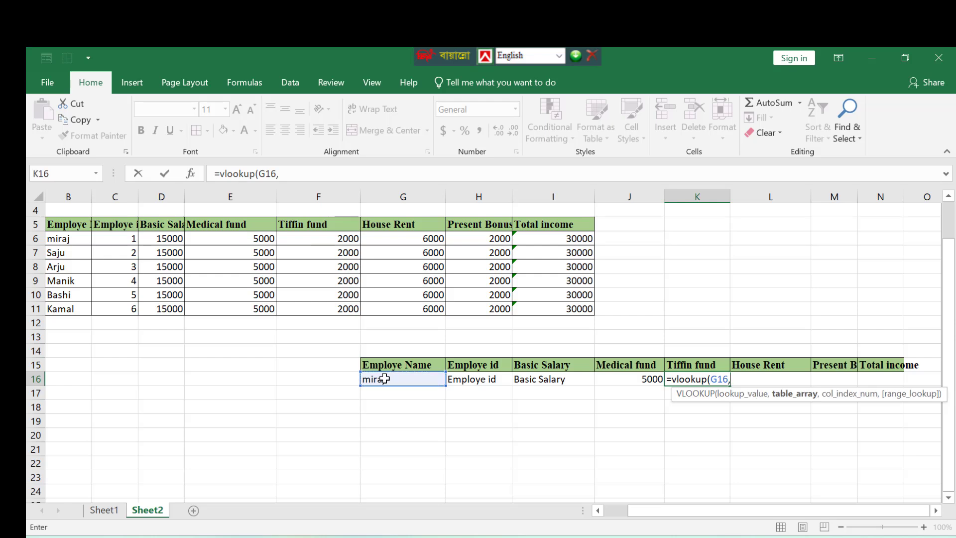
Step: Add CHOOSE with index array {1,2}, name range B5:B11 and Tiffin fund range F5:F11 as the table array in K16
{"action": "type", "text": "choo"}
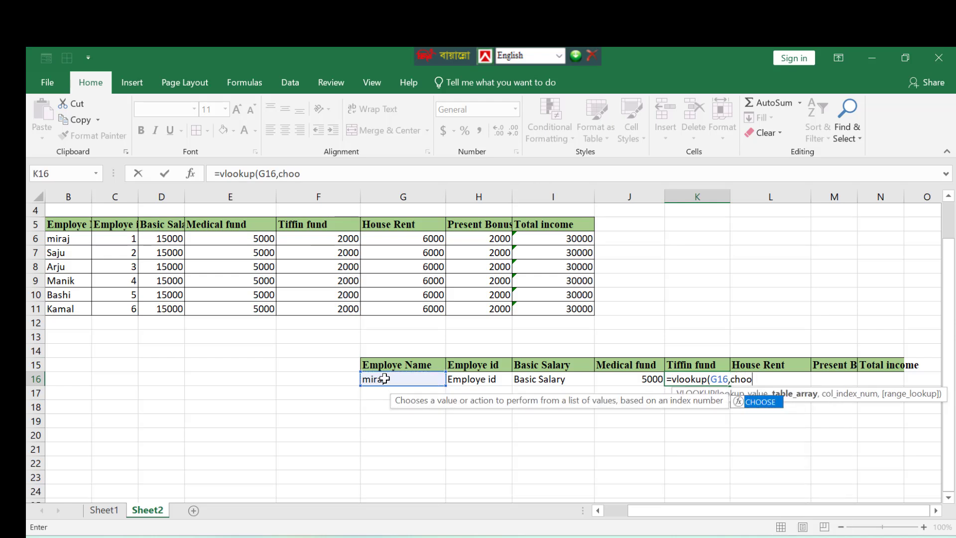
{"action": "type", "text": "se("}
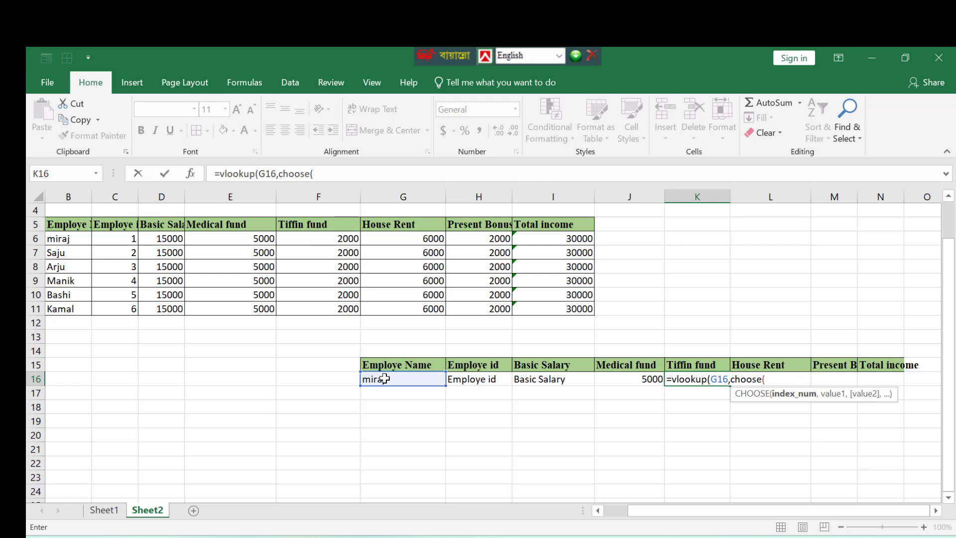
{"action": "type", "text": "{1,2},"}
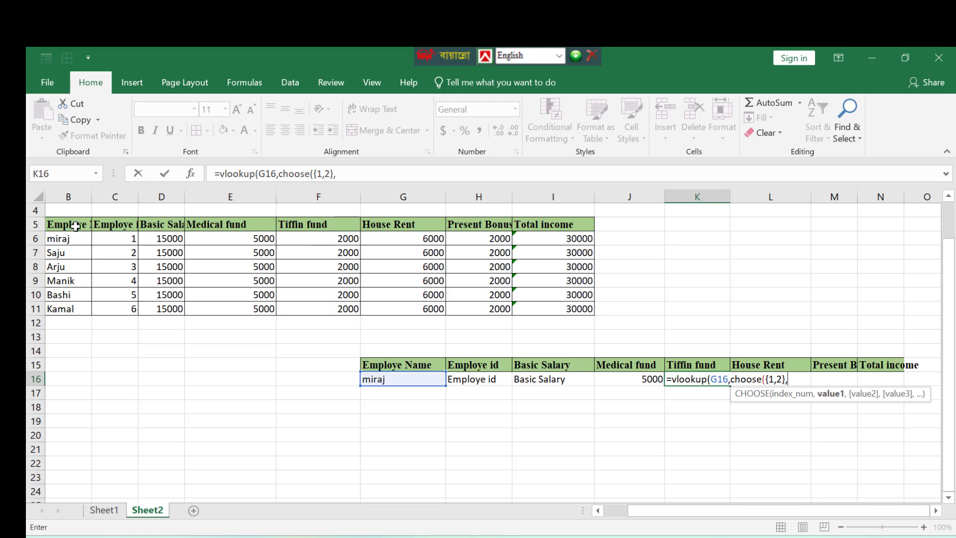
{"action": "left_click_drag", "start_coordinate": [72, 225], "coordinate": [65, 305]}
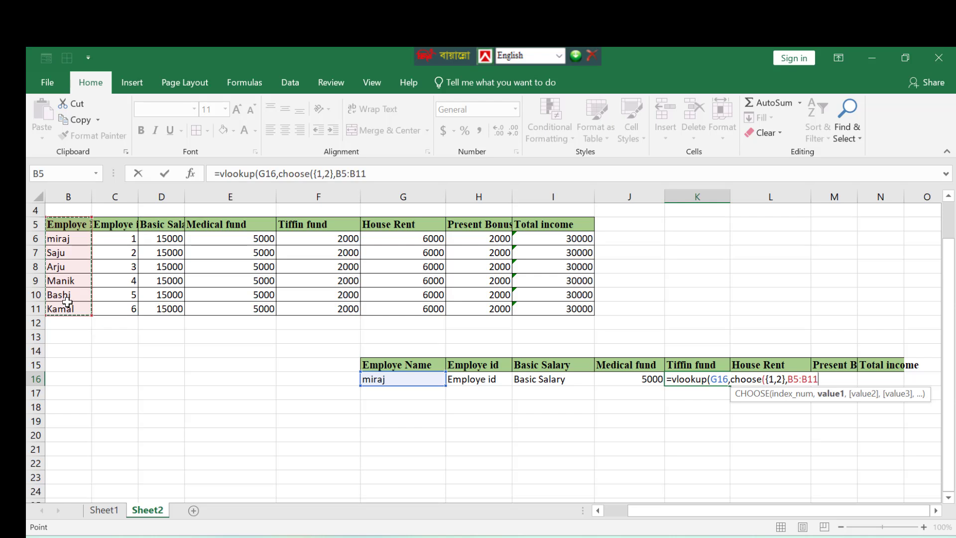
{"action": "type", "text": ","}
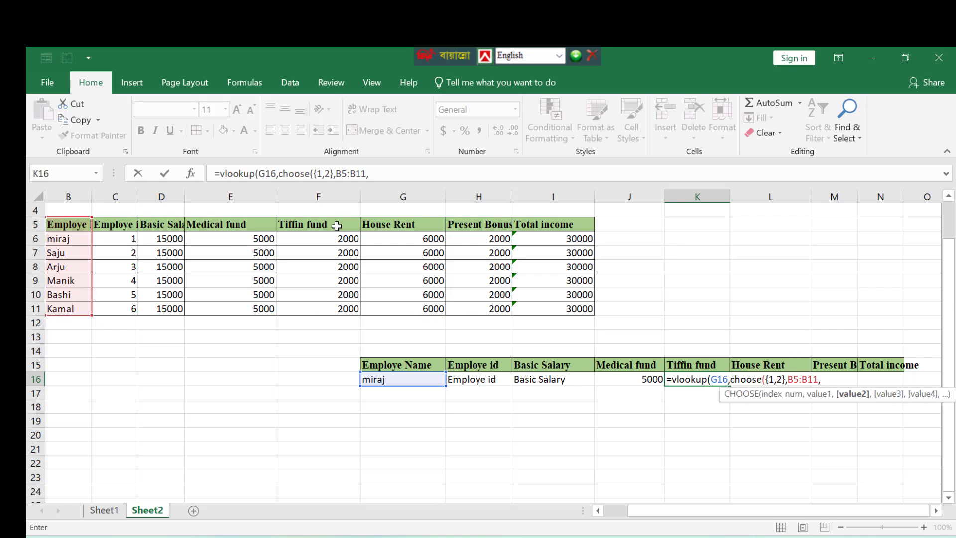
{"action": "left_click_drag", "start_coordinate": [336, 226], "coordinate": [331, 307]}
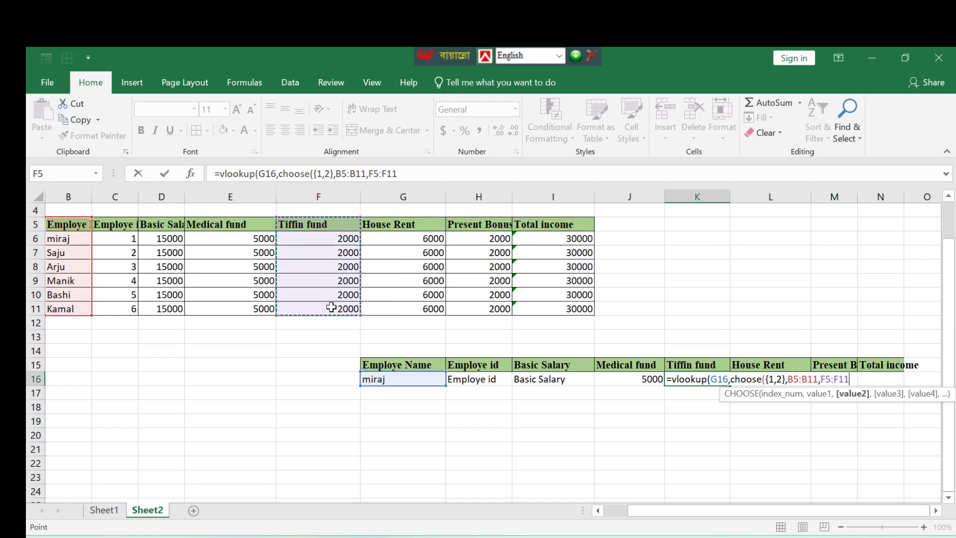
Step: Close CHOOSE and complete the K16 formula with column index 2 and range lookup 0
{"action": "type", "text": "),2"}
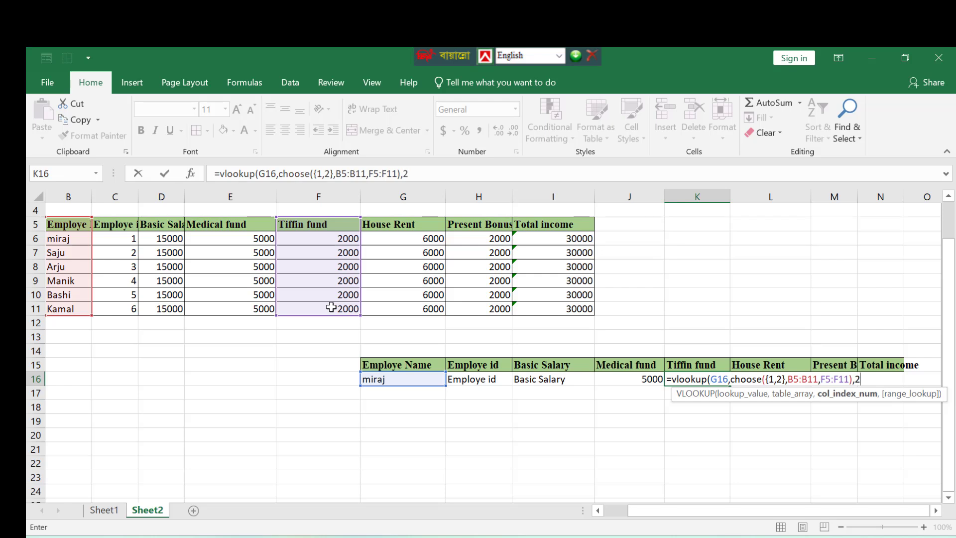
{"action": "type", "text": ",0"}
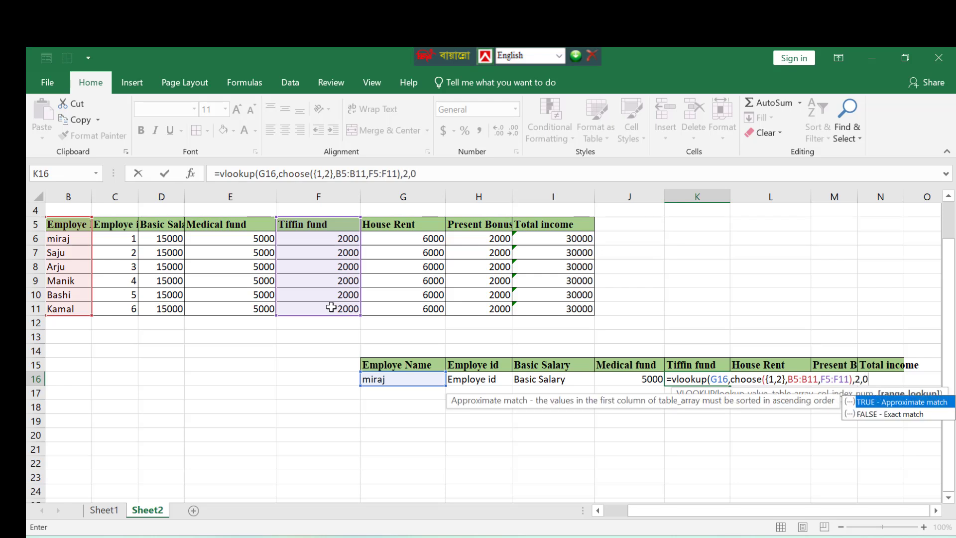
{"action": "type", "text": ")"}
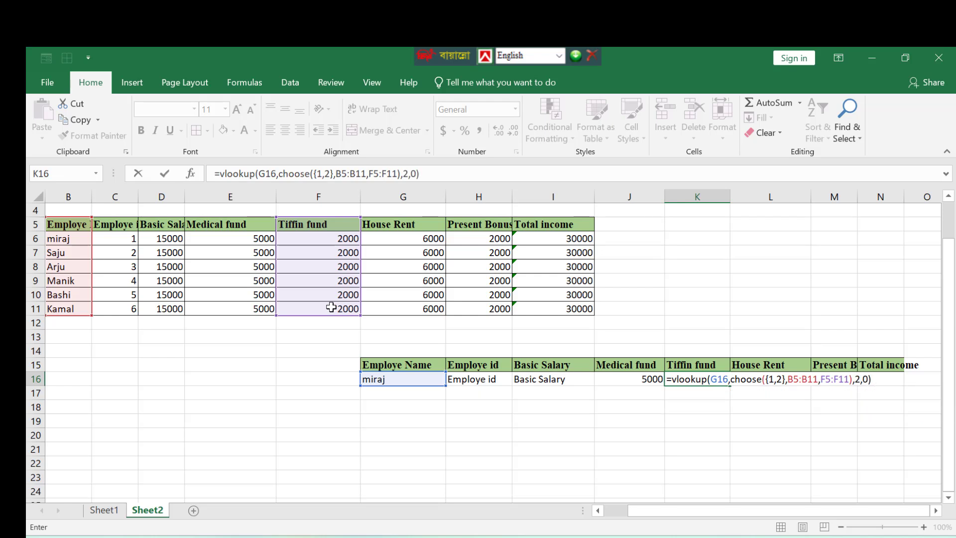
{"action": "key", "text": "Return"}
Step: Start a VLOOKUP formula in L16 under House Rent, with G16 as the lookup value
{"action": "left_click", "coordinate": [781, 377]}
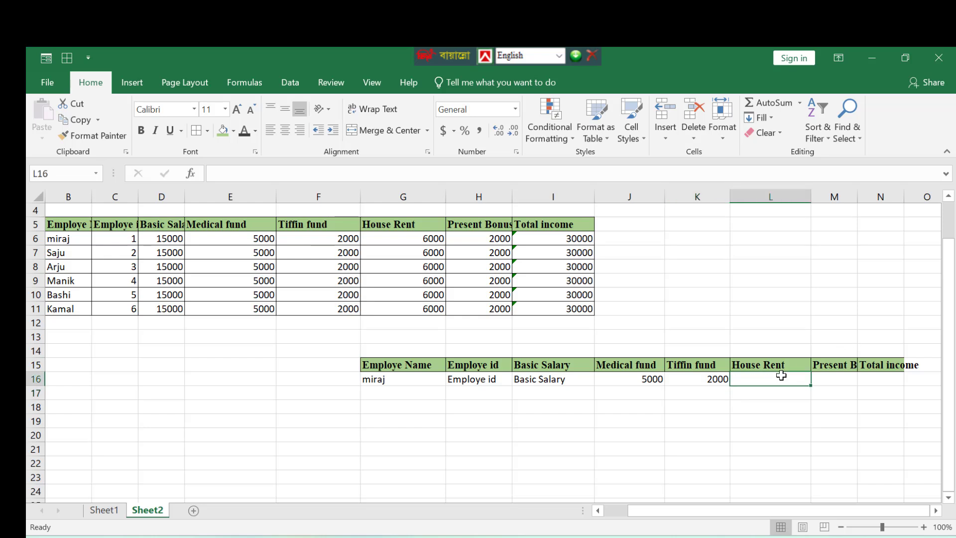
{"action": "type", "text": "=vl"}
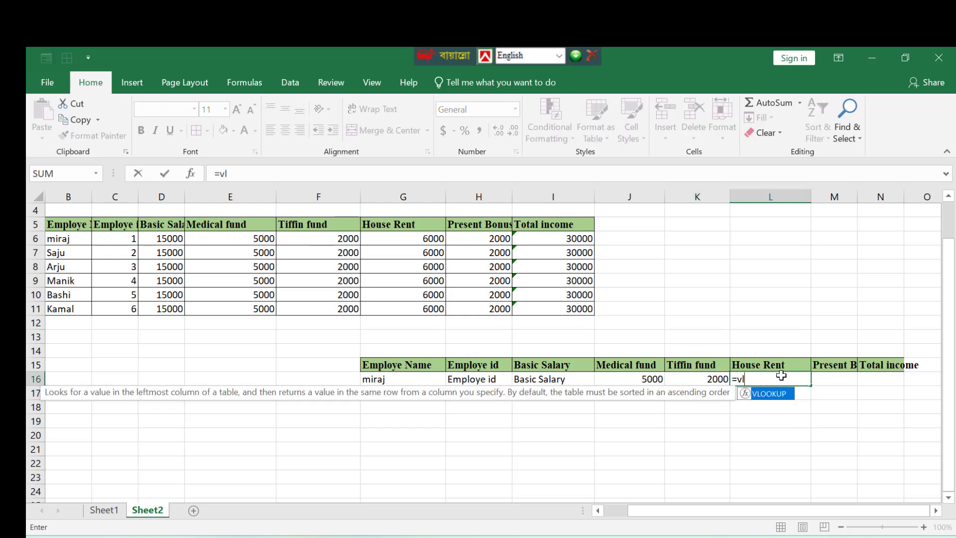
{"action": "type", "text": "ookup("}
{"action": "scroll", "coordinate": [780, 377], "scroll_direction": "up", "scroll_amount": 1}
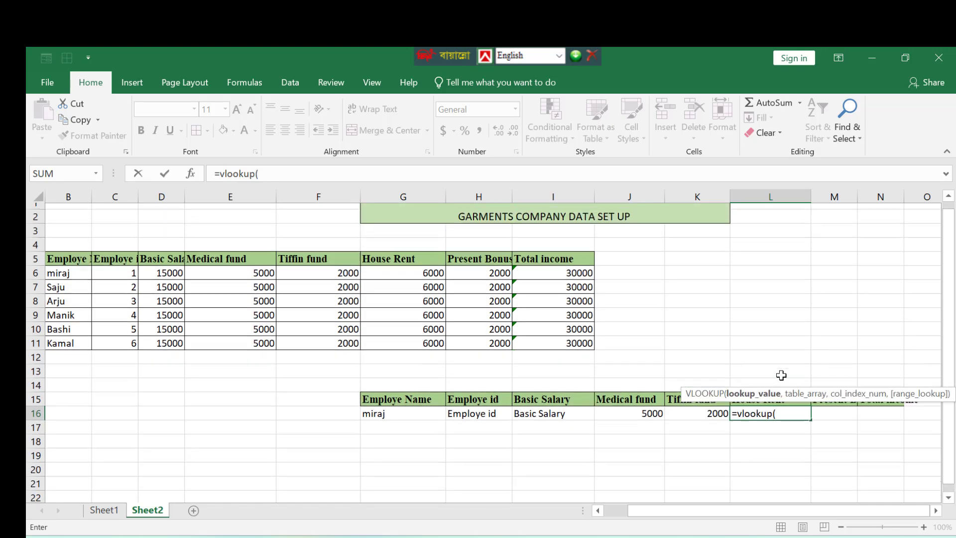
{"action": "left_click", "coordinate": [432, 422]}
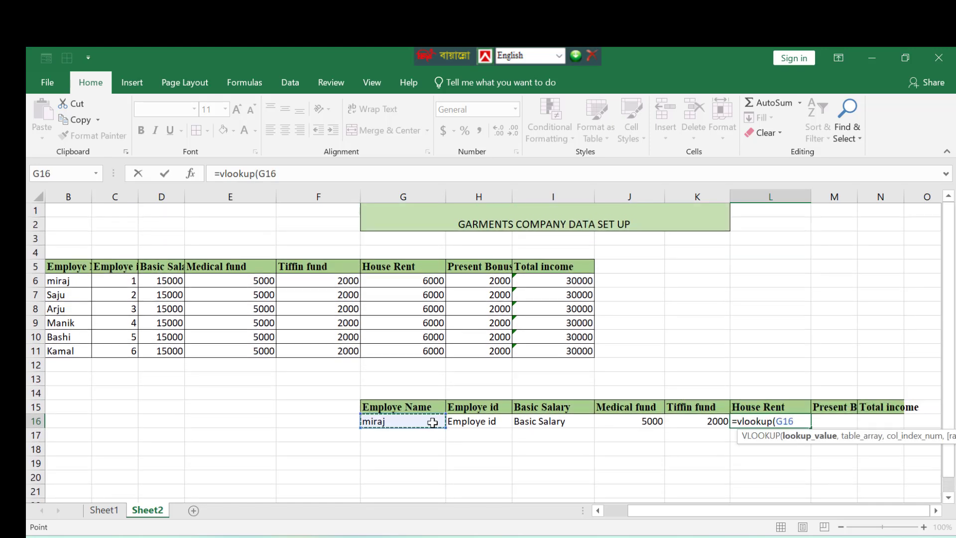
Step: Nest a CHOOSE function with index array {1,2} as the table array in the L16 formula
{"action": "type", "text": ",ch"}
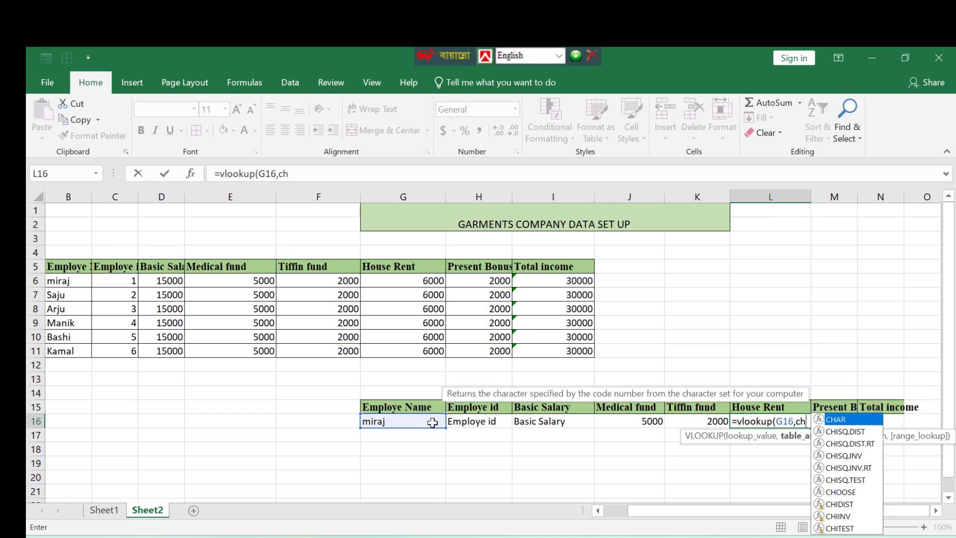
{"action": "type", "text": "oose"}
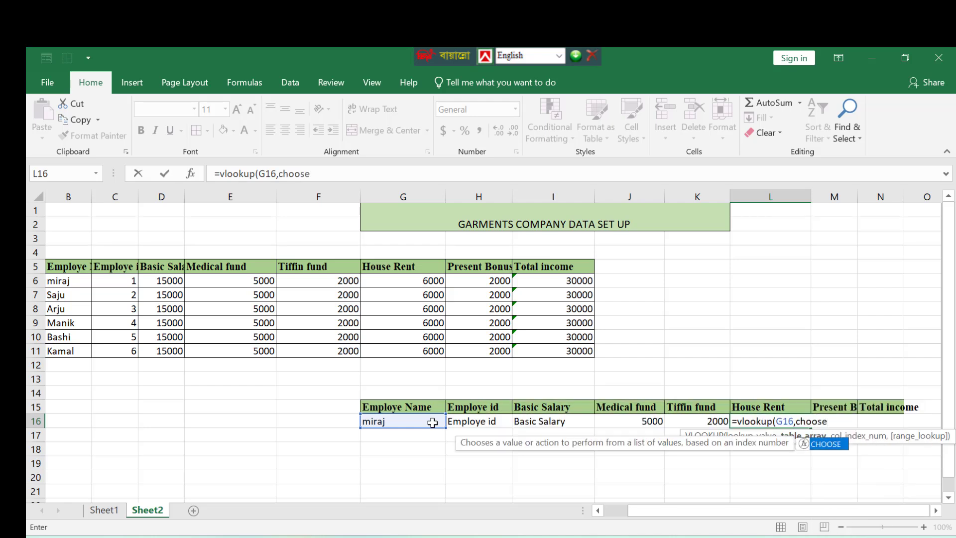
{"action": "type", "text": "{"}
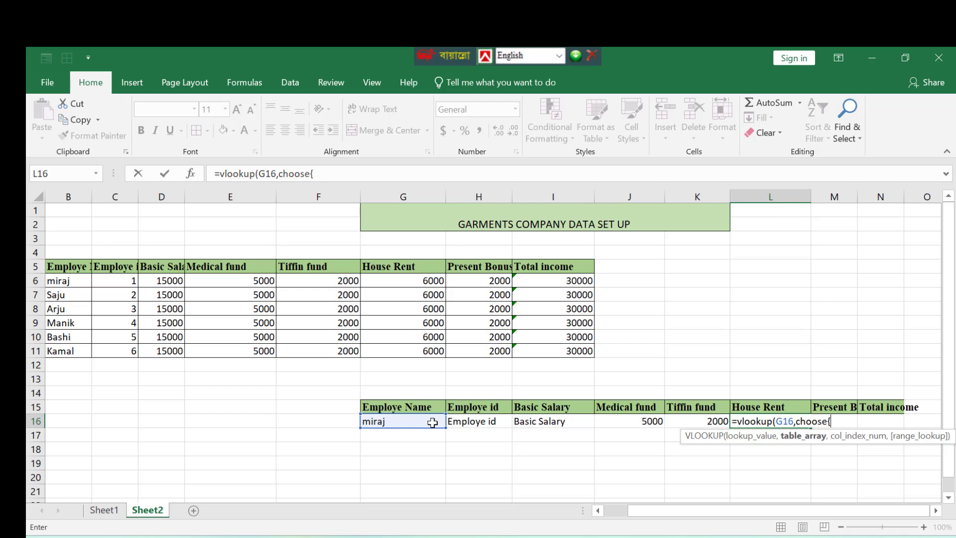
{"action": "key", "text": "BackSpace"}
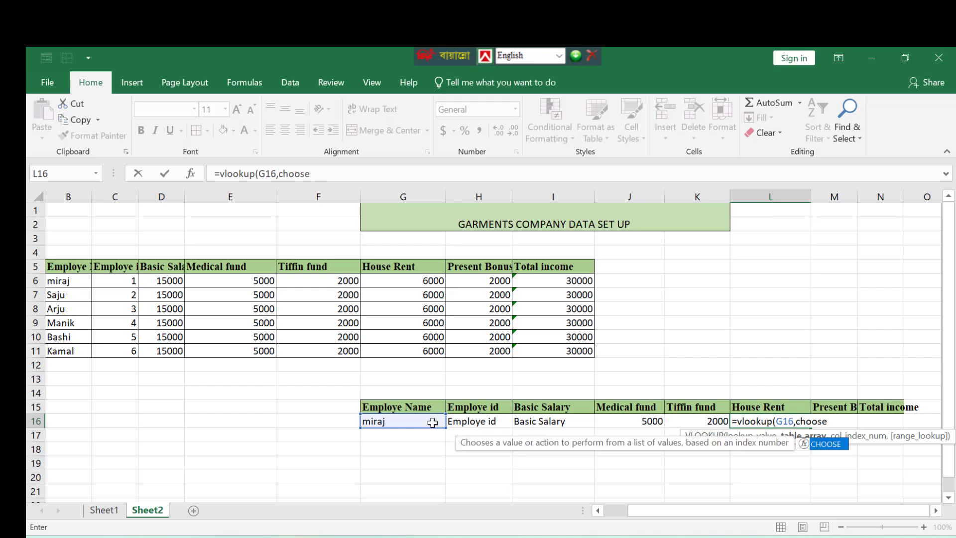
{"action": "type", "text": "({1"}
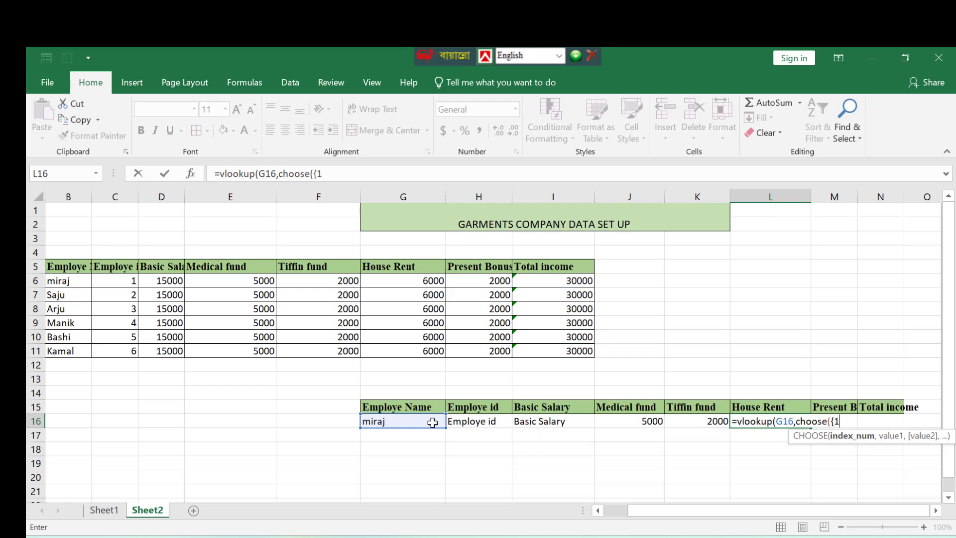
{"action": "type", "text": ",2},"}
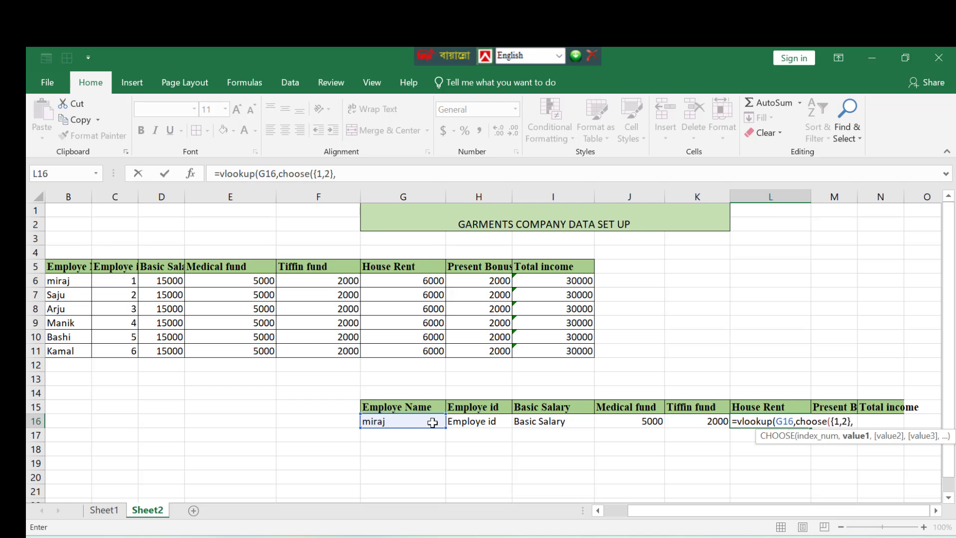
Step: Add the name range B5:B11 and the House Rent range G5:G11 to CHOOSE in L16, and close its parenthesis
{"action": "left_click", "coordinate": [70, 269]}
{"action": "left_click_drag", "start_coordinate": [71, 269], "coordinate": [76, 346]}
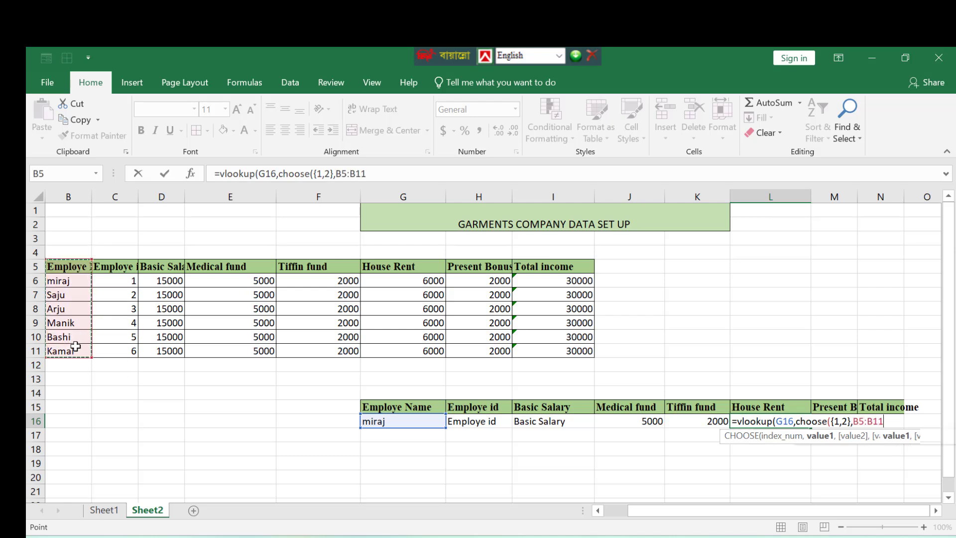
{"action": "type", "text": ","}
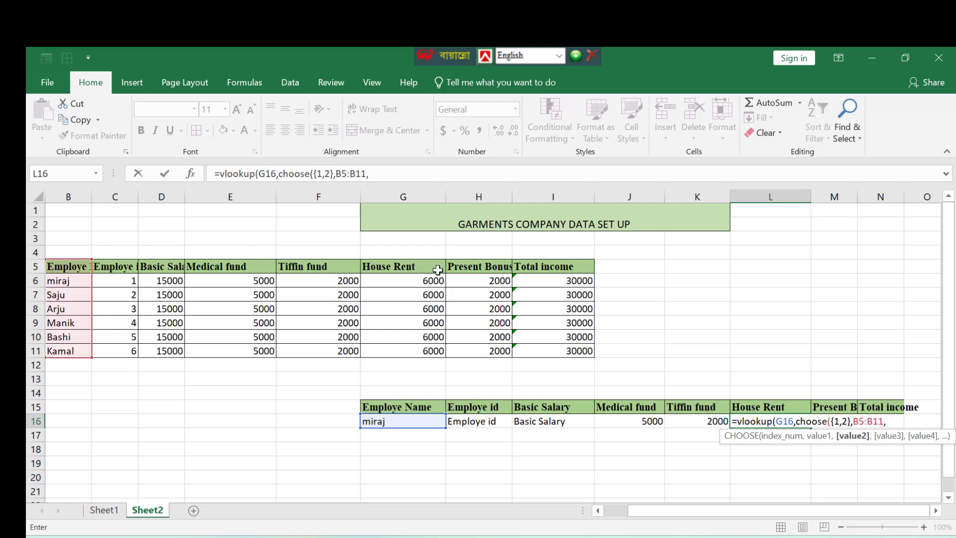
{"action": "left_click_drag", "start_coordinate": [431, 266], "coordinate": [429, 352]}
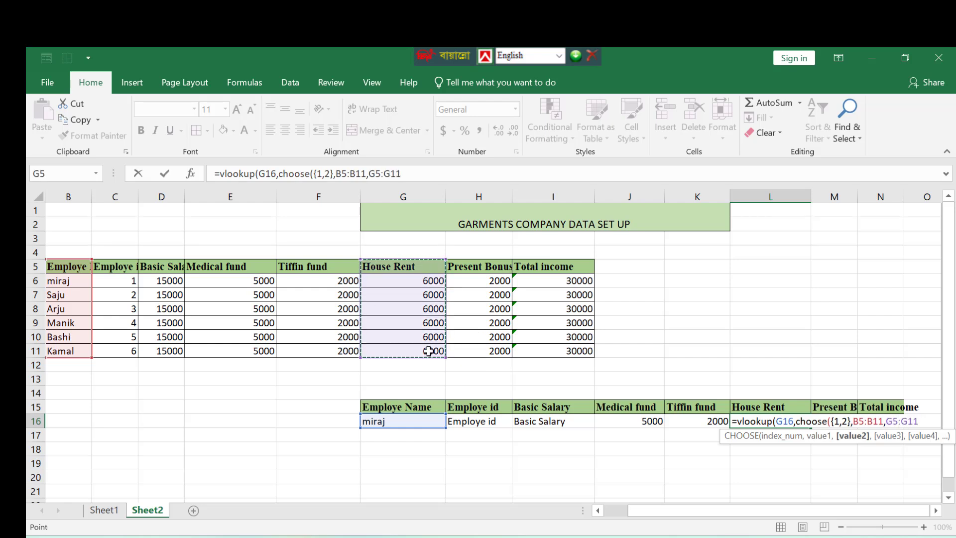
{"action": "type", "text": ")"}
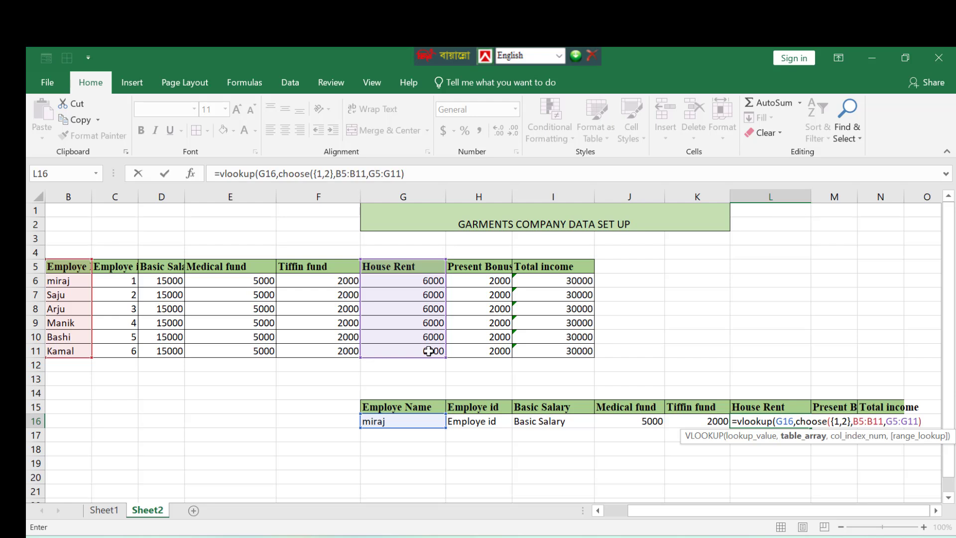
Step: Complete the L16 formula with column index 2 and range lookup 0
{"action": "type", "text": ","}
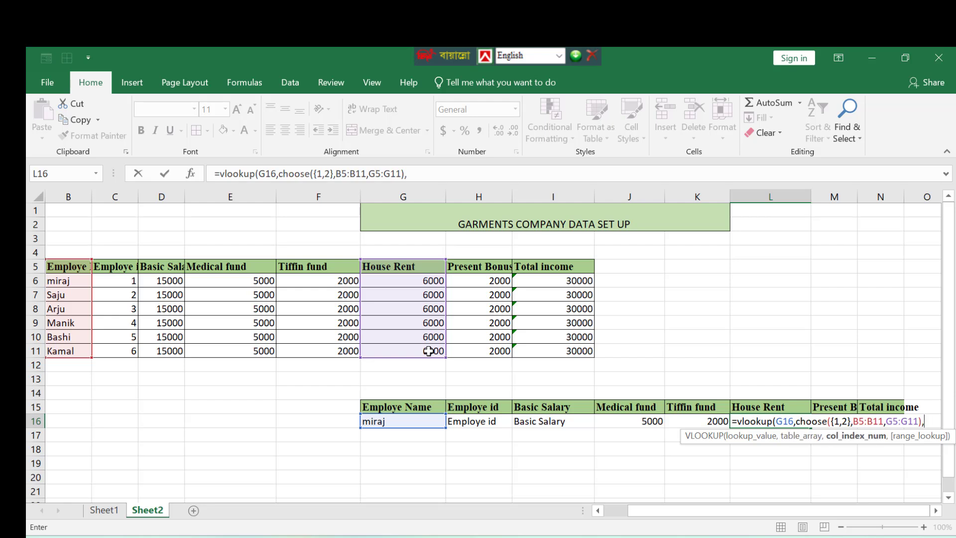
{"action": "type", "text": "2,0)"}
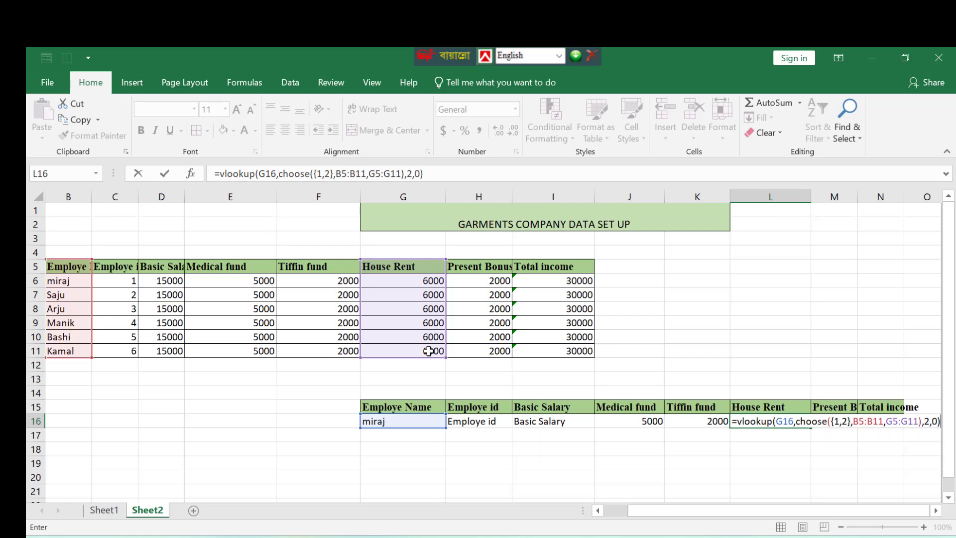
{"action": "key", "text": "Return"}
Step: Start a VLOOKUP formula in M16 under Present Bonus, with G16 as the lookup value
{"action": "left_click", "coordinate": [850, 420]}
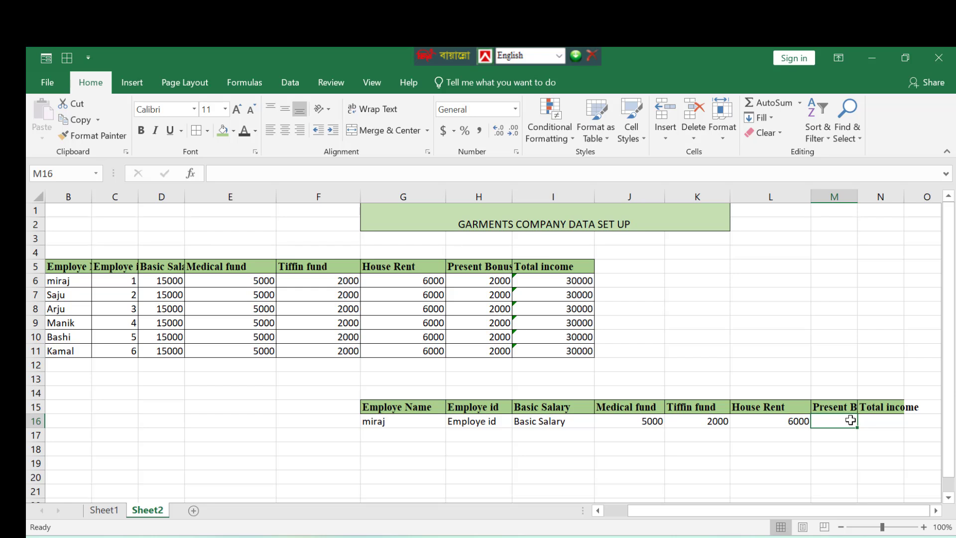
{"action": "type", "text": "=vlo"}
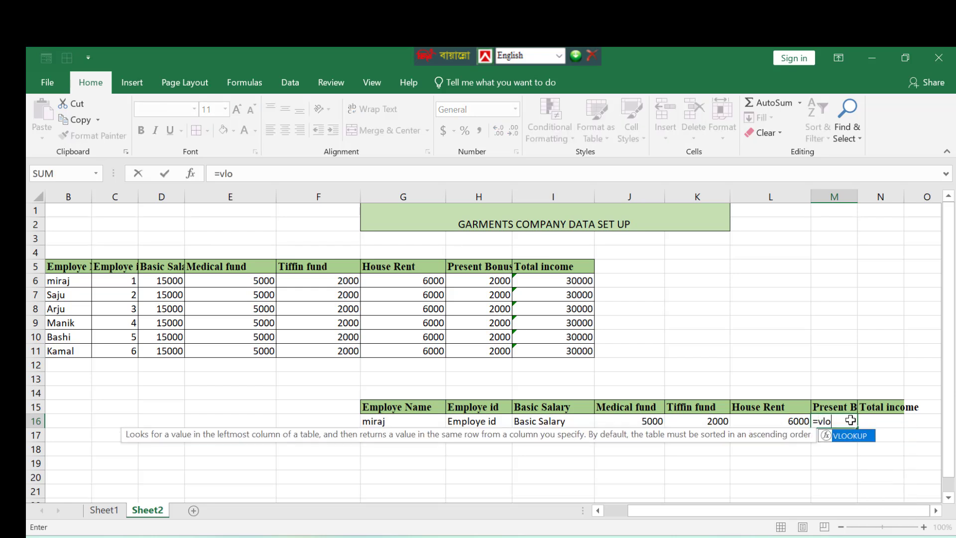
{"action": "type", "text": "okup("}
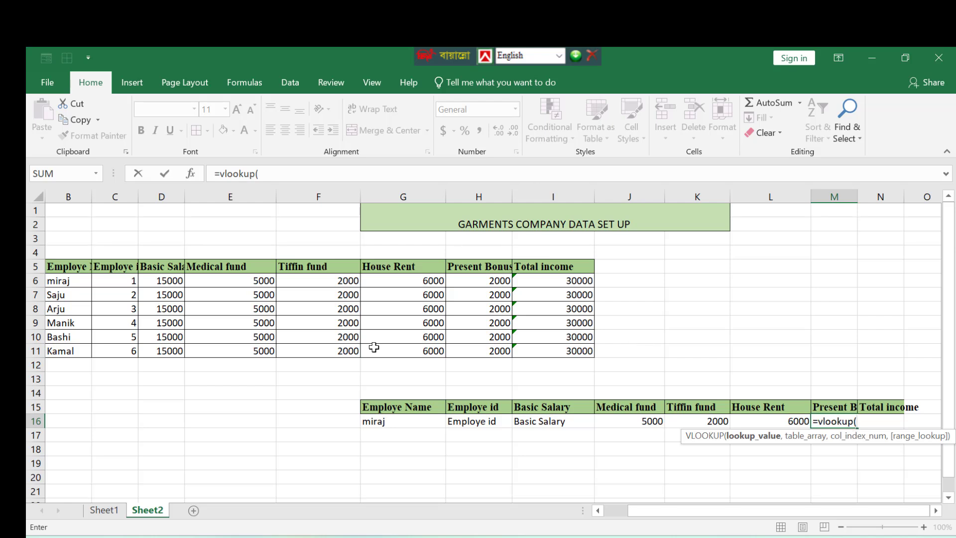
{"action": "left_click", "coordinate": [408, 426]}
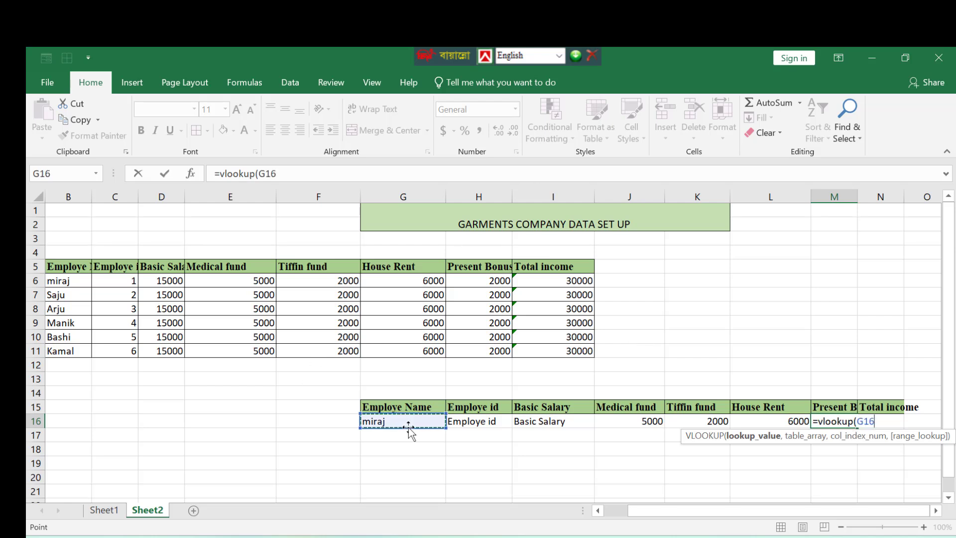
{"action": "type", "text": ","}
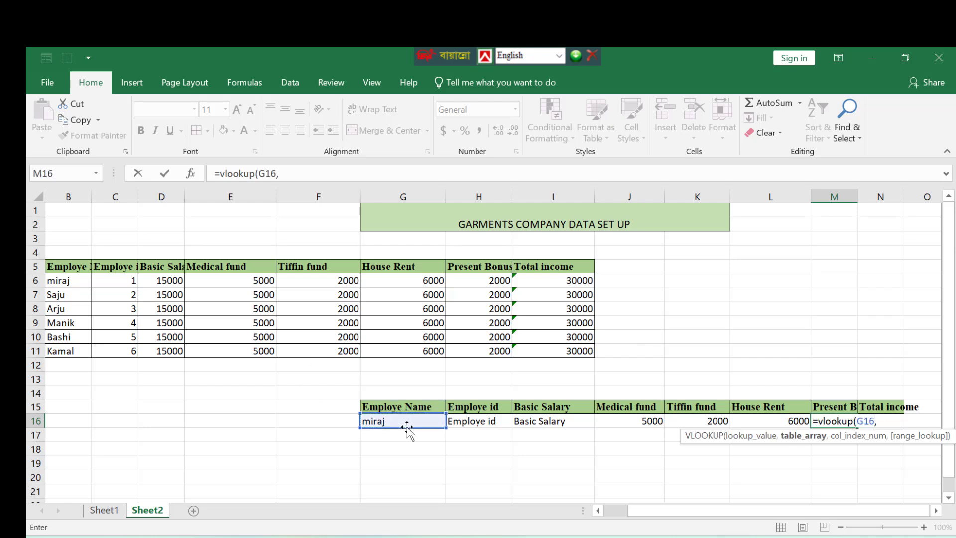
Step: Nest a CHOOSE function with index array {1,2} as the table array in the M16 formula
{"action": "type", "text": "c"}
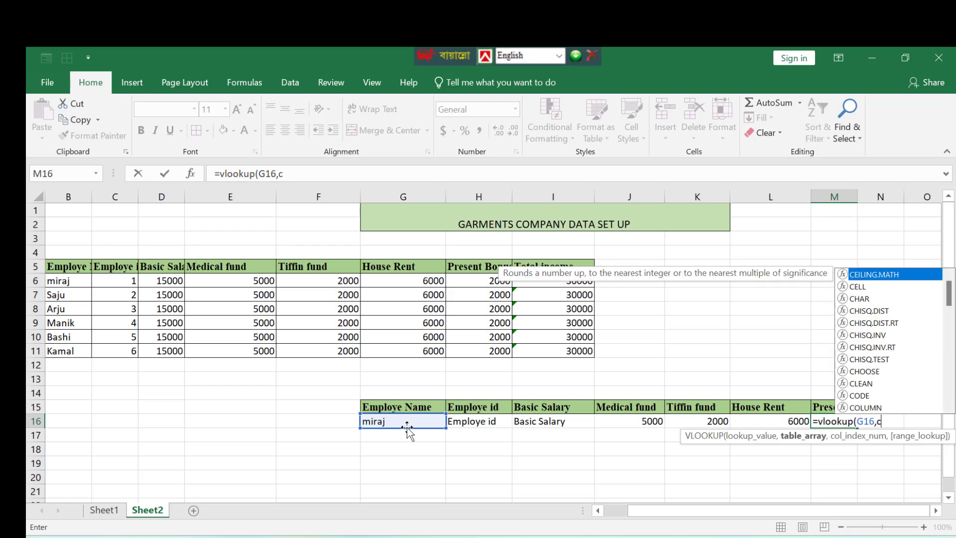
{"action": "type", "text": "hoose"}
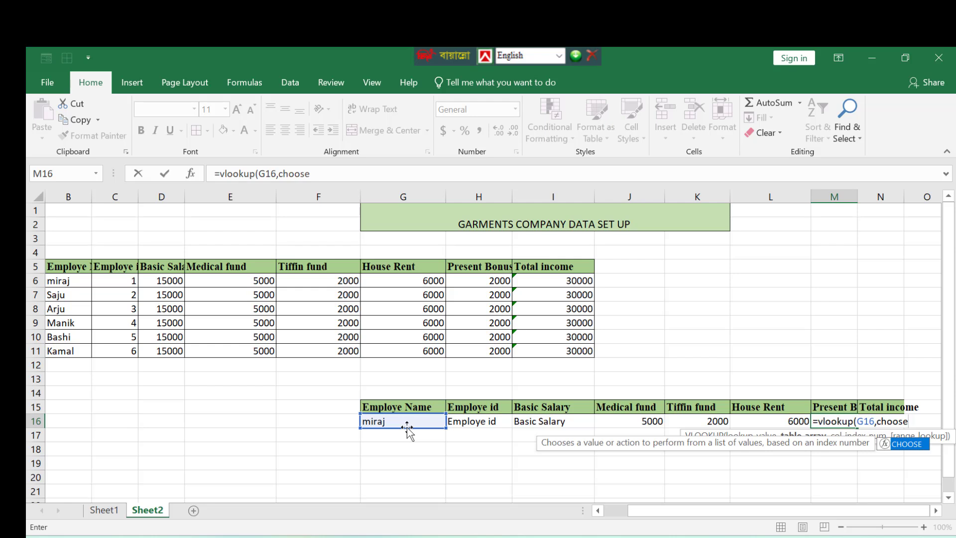
{"action": "type", "text": "9"}
{"action": "key", "text": "BackSpace"}
{"action": "type", "text": "({1,"}
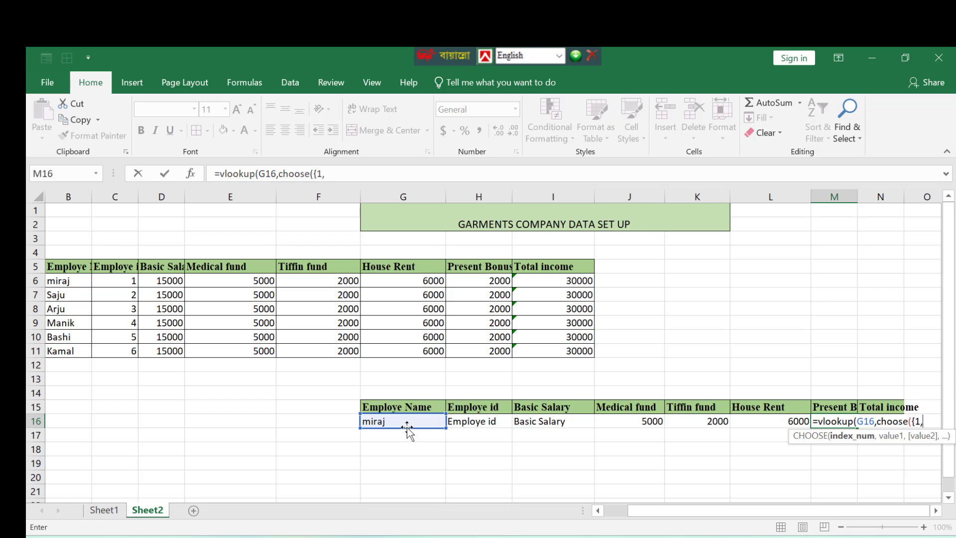
{"action": "type", "text": "2},"}
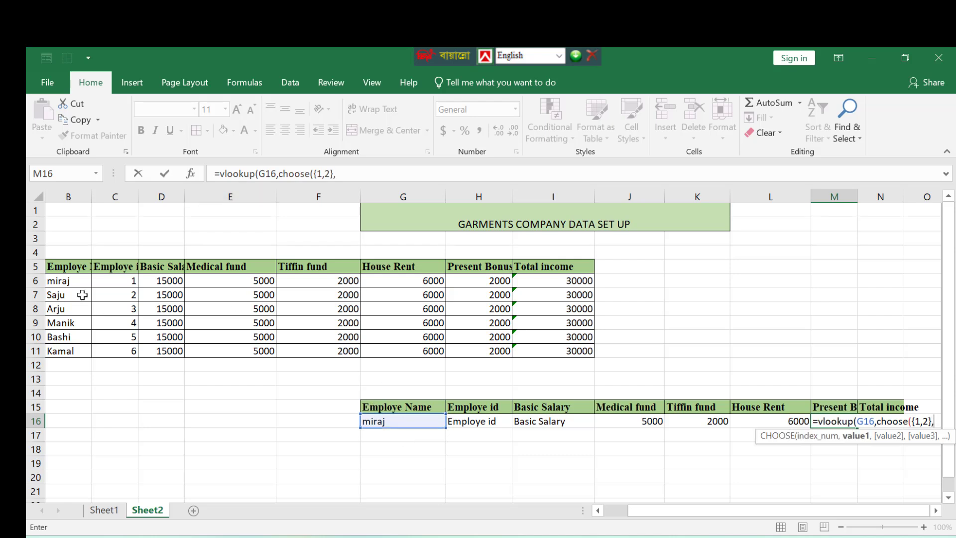
Step: Give CHOOSE in M16 the ranges B5:B11 and H5:H11, and finish the formula with column index 2 and range lookup 0
{"action": "left_click_drag", "start_coordinate": [65, 267], "coordinate": [56, 351]}
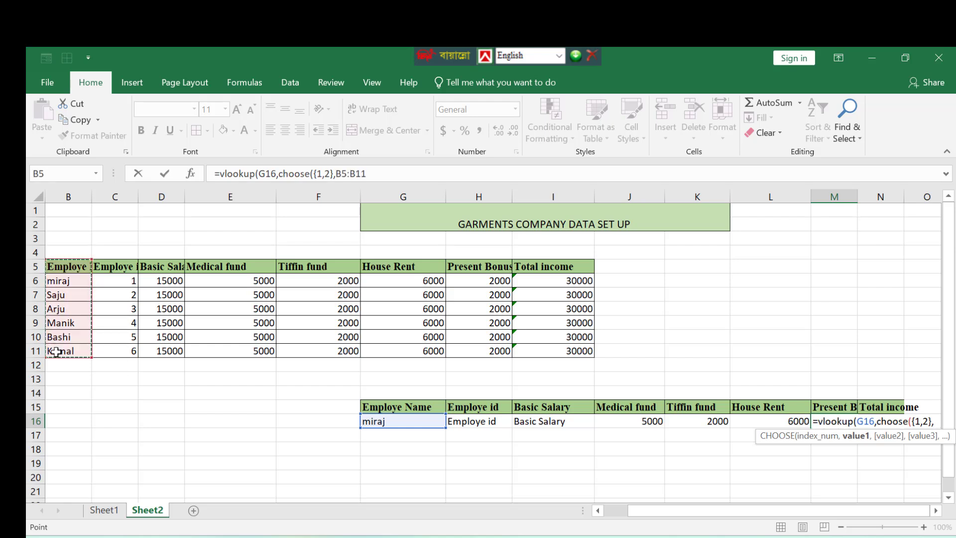
{"action": "left_click", "coordinate": [937, 426]}
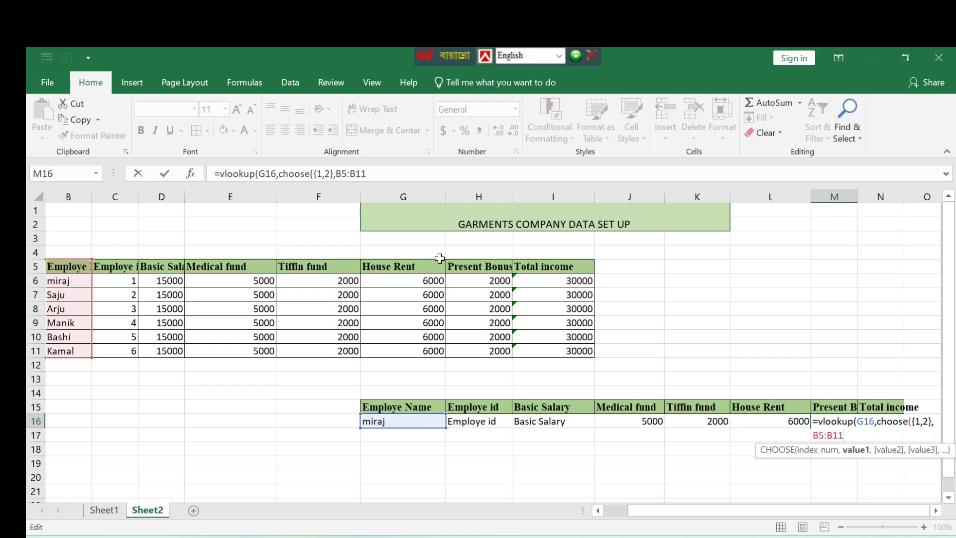
{"action": "type", "text": ","}
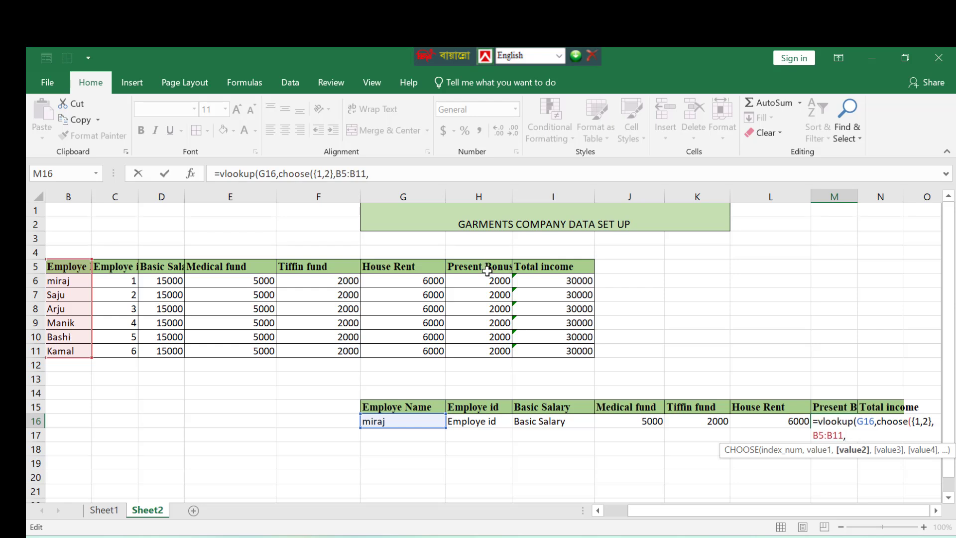
{"action": "left_click_drag", "start_coordinate": [487, 271], "coordinate": [499, 350]}
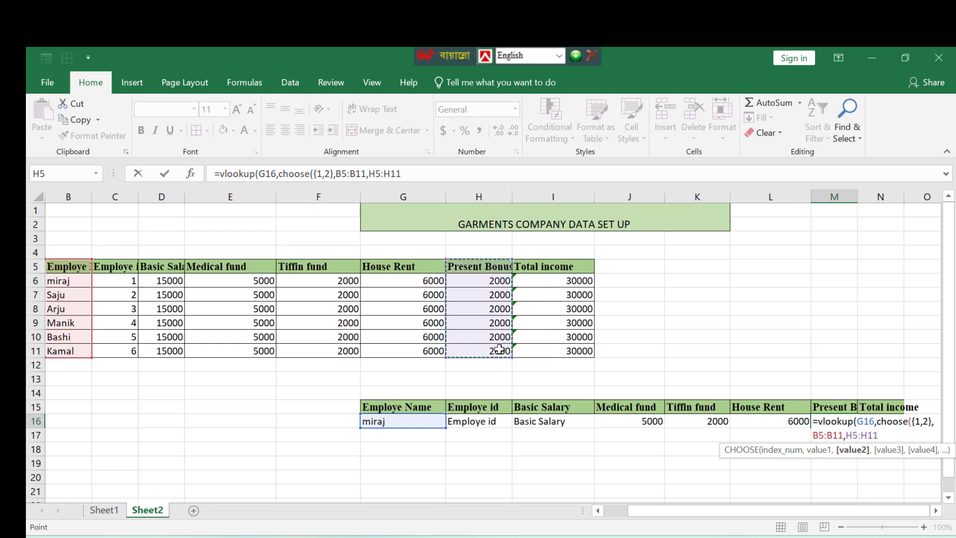
{"action": "type", "text": ")"}
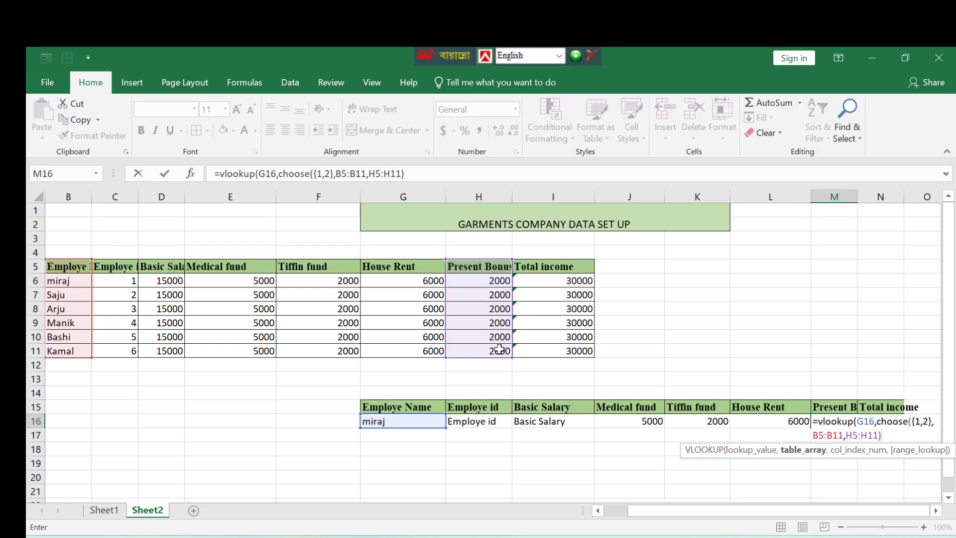
{"action": "type", "text": ",2,0"}
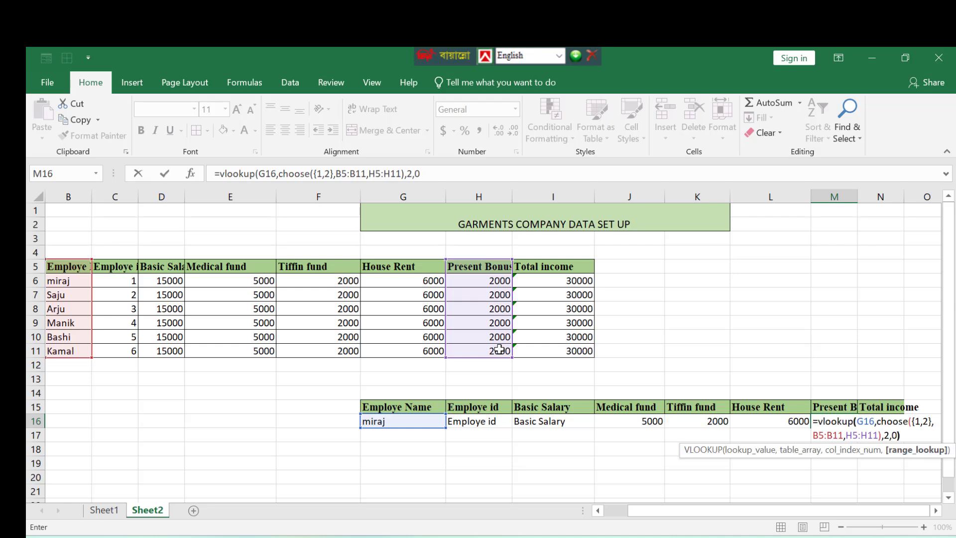
{"action": "key", "text": "Return"}
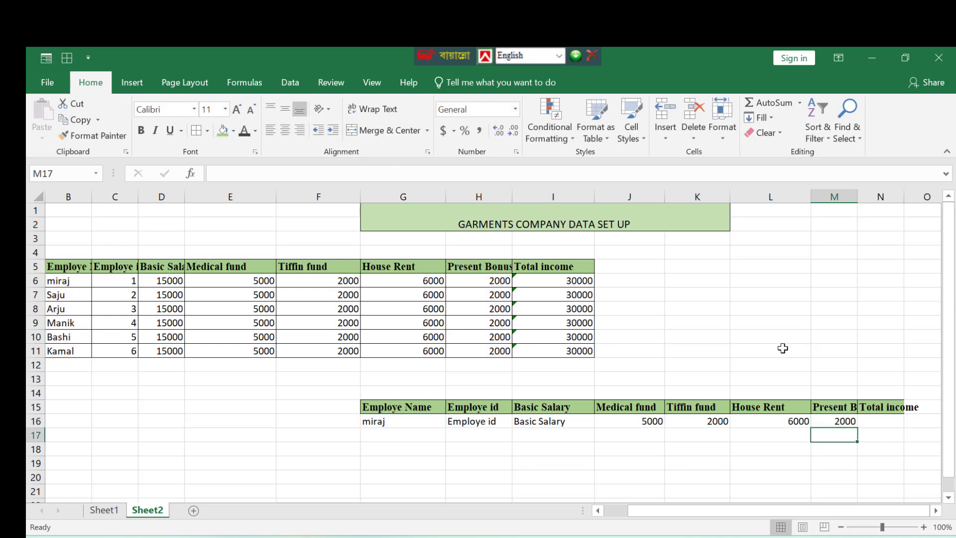
Step: Start a VLOOKUP formula in N16 under Total income, with G16 as the lookup value
{"action": "left_click", "coordinate": [883, 425]}
{"action": "type", "text": "=v"}
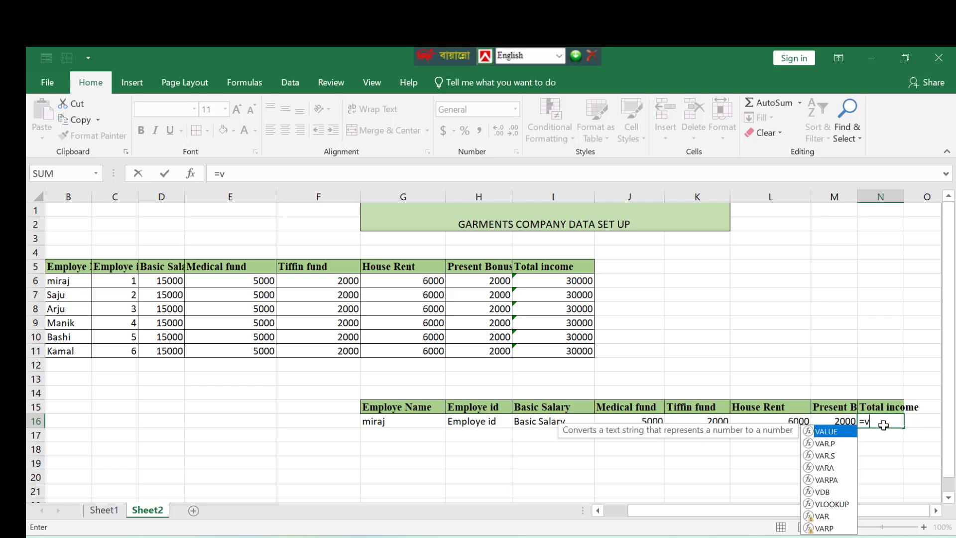
{"action": "type", "text": "lookup"}
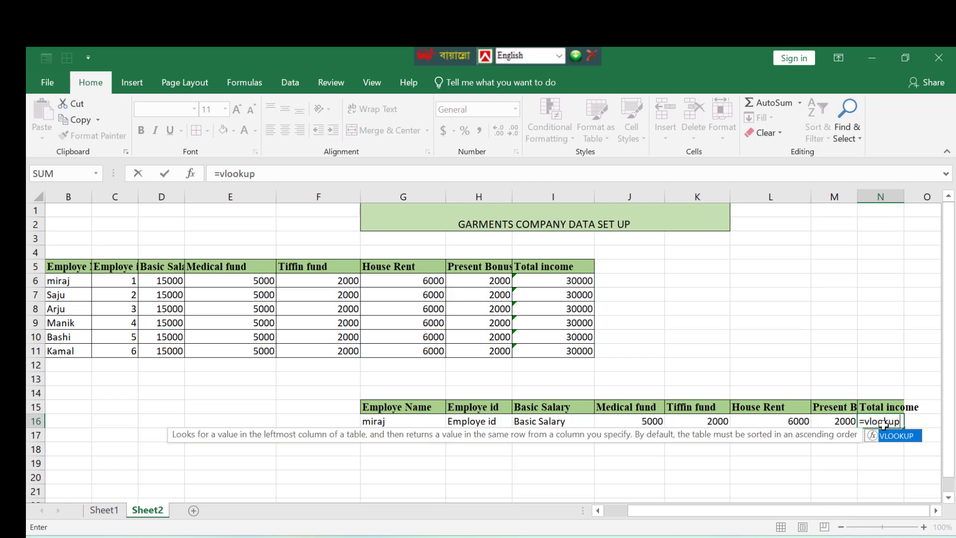
{"action": "type", "text": "("}
{"action": "key", "text": "BackSpace"}
{"action": "type", "text": "("}
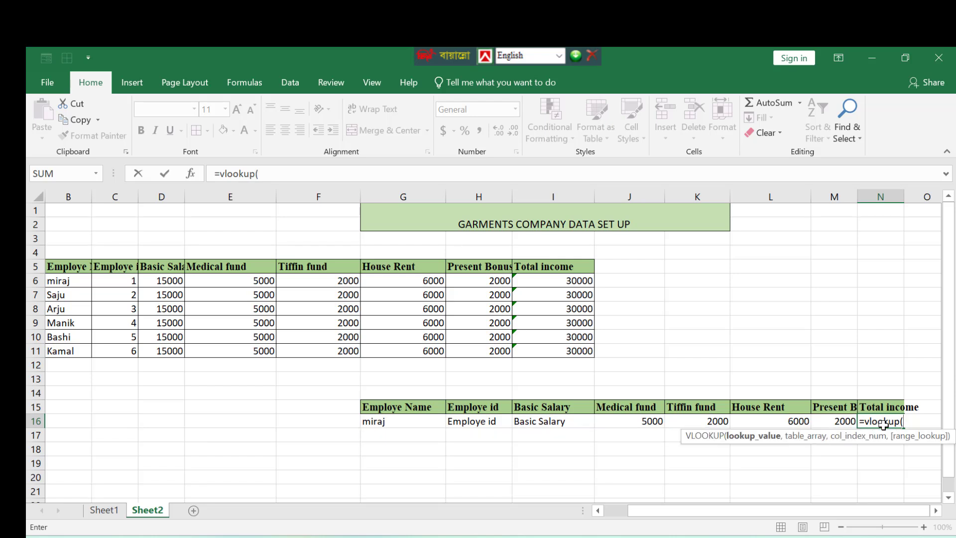
{"action": "left_click", "coordinate": [402, 423]}
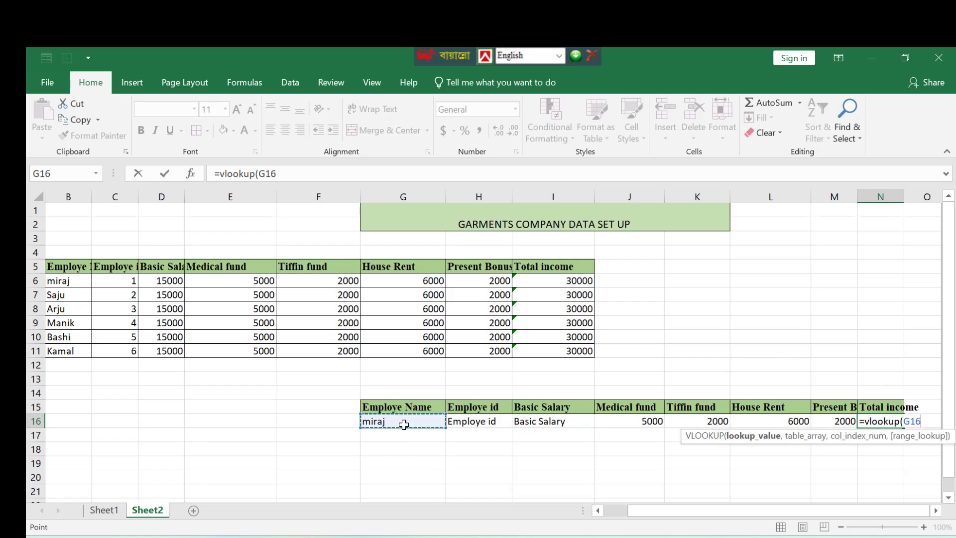
{"action": "type", "text": ","}
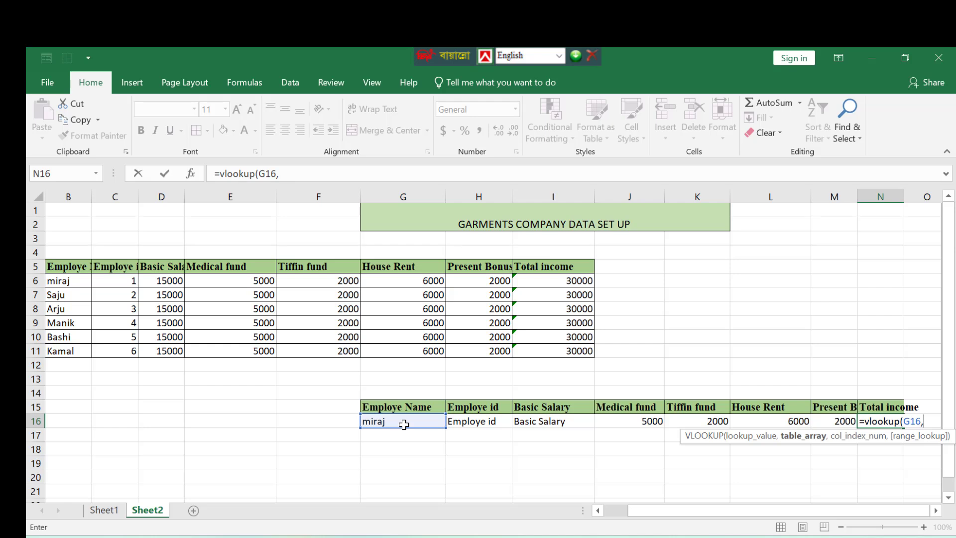
Step: Nest a CHOOSE function with index array {1,2} as the table array in the N16 formula
{"action": "type", "text": "choose"}
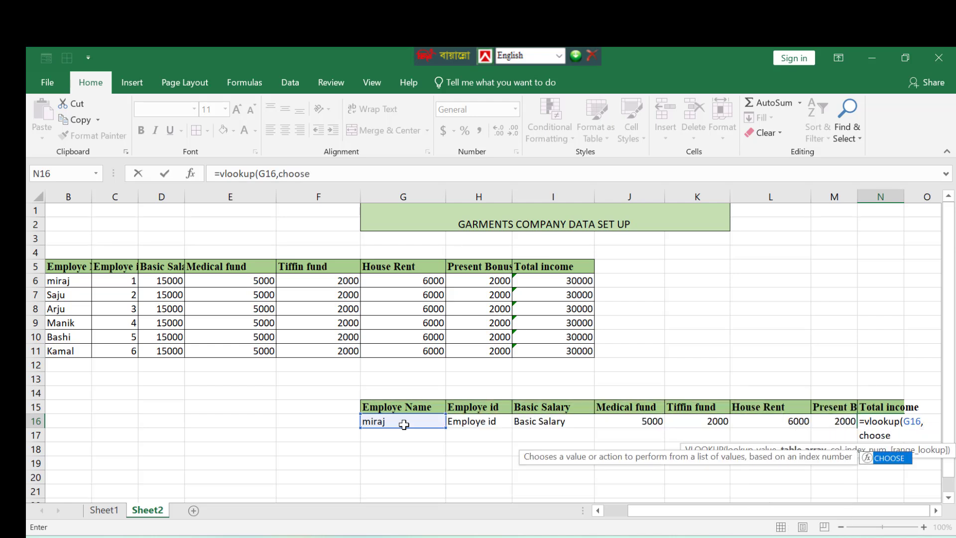
{"action": "type", "text": ","}
{"action": "key", "text": "BackSpace"}
{"action": "type", "text": "({"}
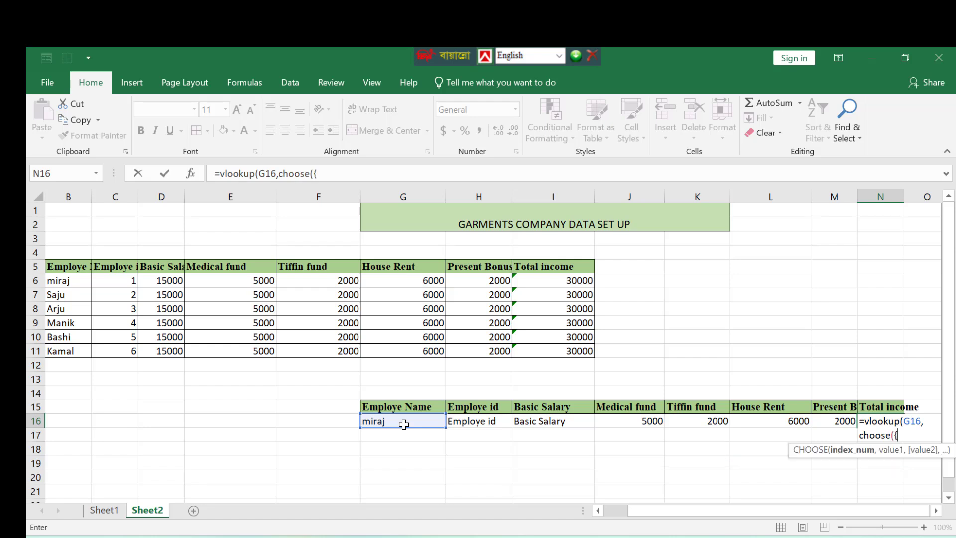
{"action": "type", "text": "1,2},"}
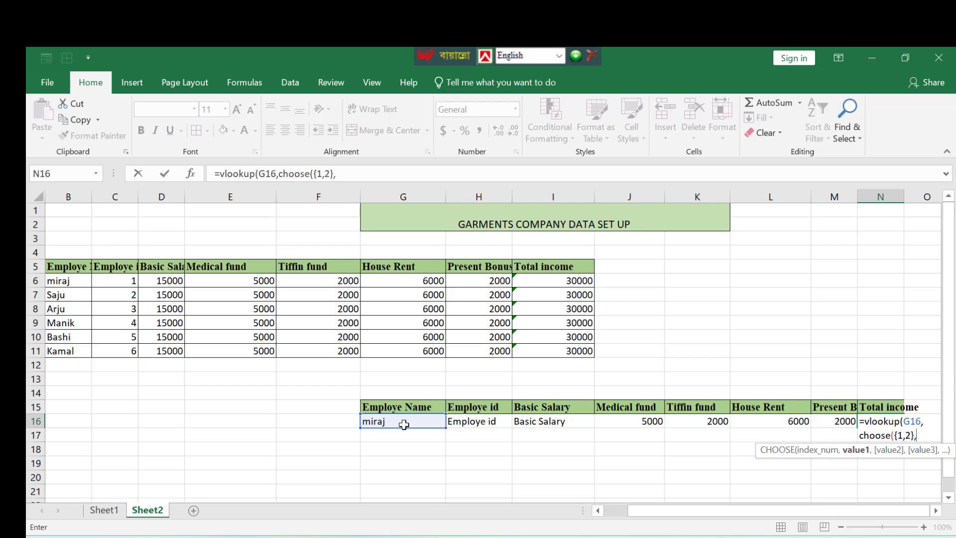
Step: Give CHOOSE in N16 the ranges B5:B11 and I5:I11, and finish the formula with column index 2 and range lookup 0
{"action": "left_click_drag", "start_coordinate": [54, 266], "coordinate": [63, 350]}
{"action": "type", "text": ","}
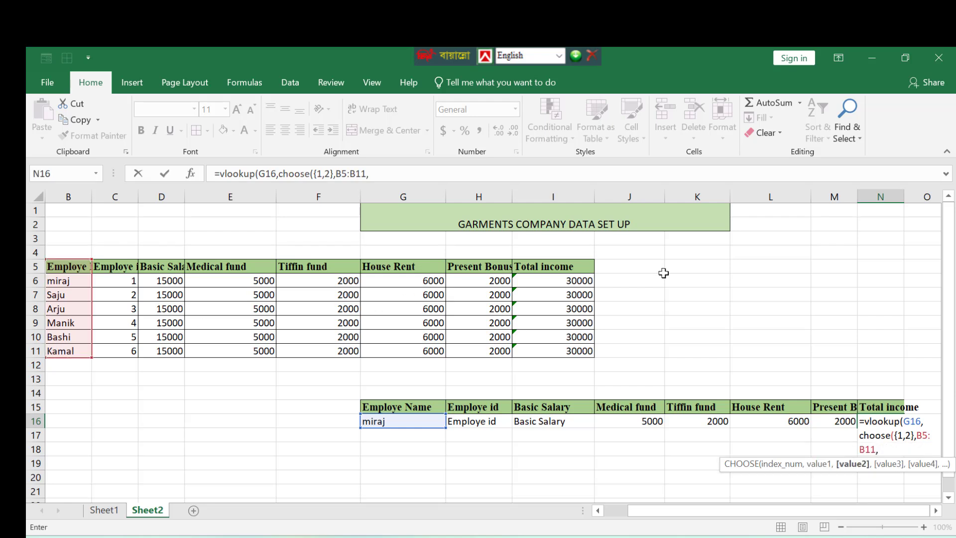
{"action": "left_click_drag", "start_coordinate": [572, 264], "coordinate": [564, 352]}
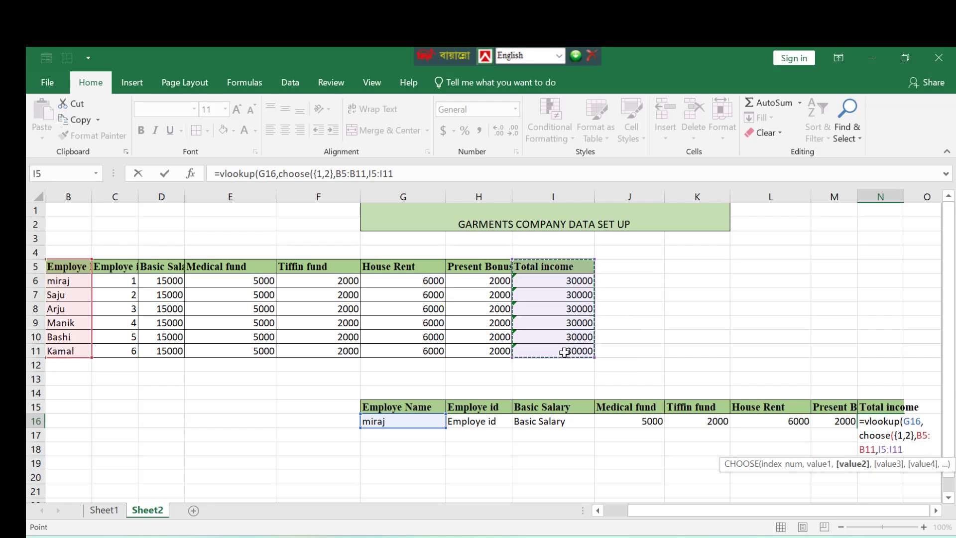
{"action": "type", "text": ")"}
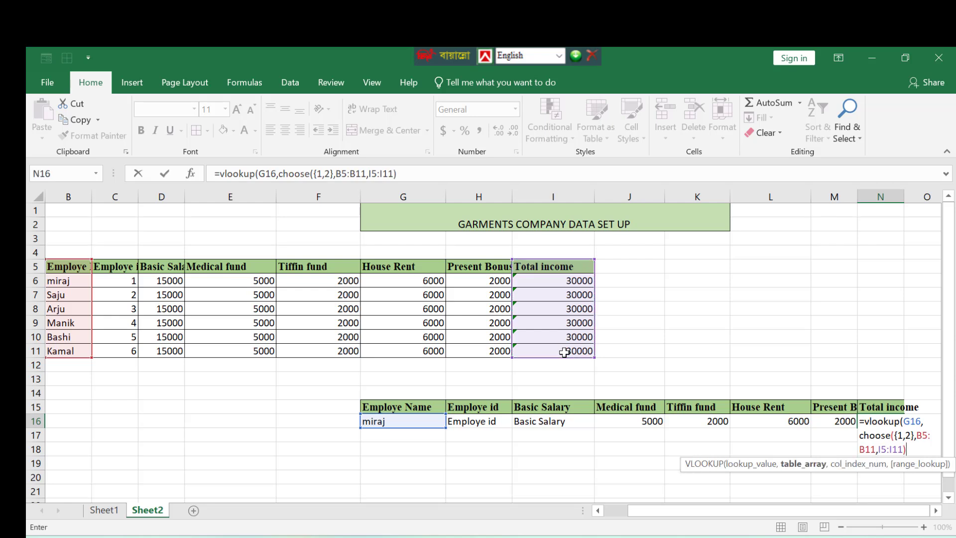
{"action": "type", "text": ",2,"}
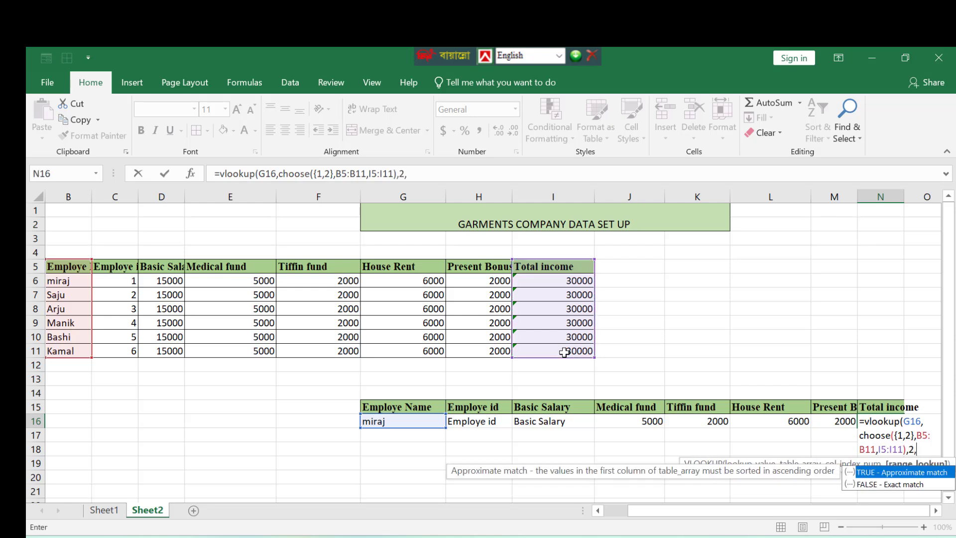
{"action": "type", "text": "0)"}
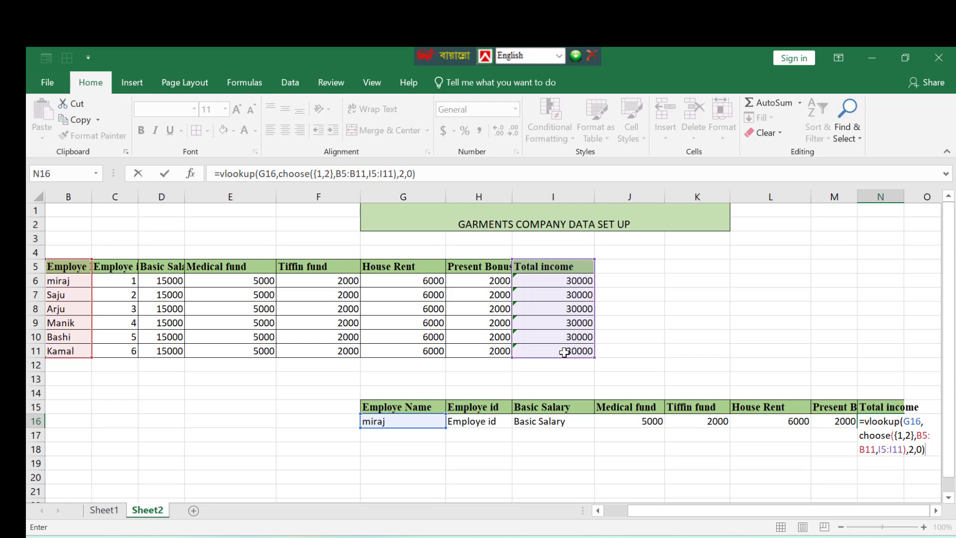
{"action": "key", "text": "Return"}
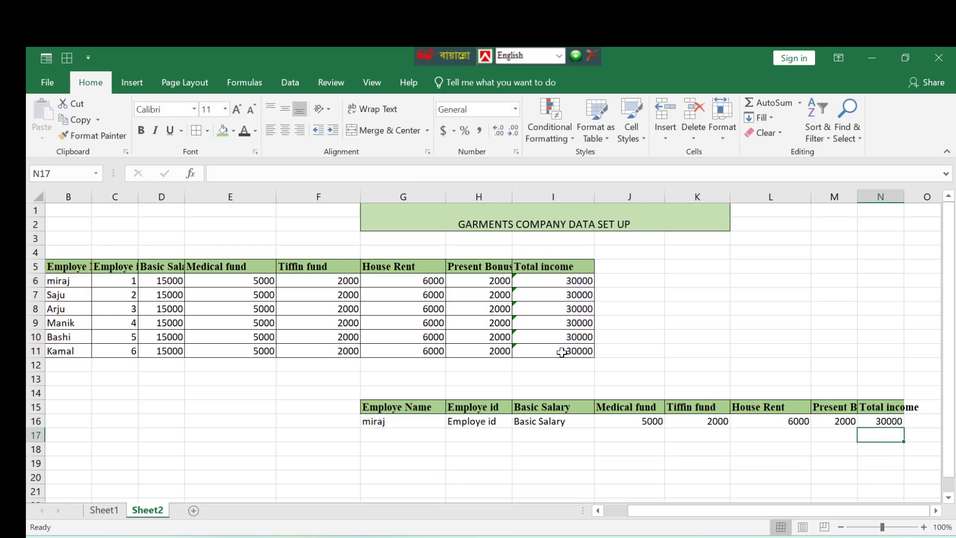
Step: Test the lookup by entering the employee name from B10 in G16, and compare the returned id with C10
{"action": "left_click", "coordinate": [427, 422]}
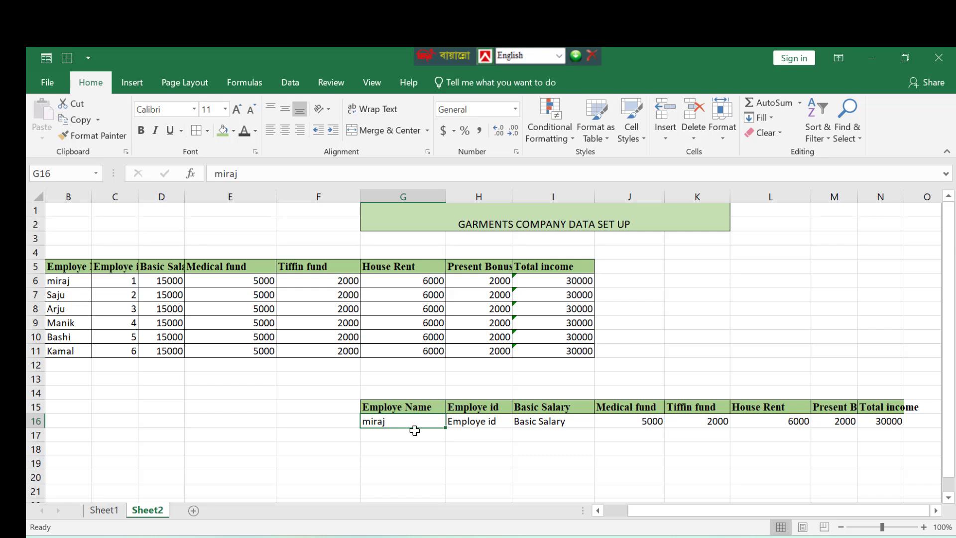
{"action": "key", "text": "BackSpace"}
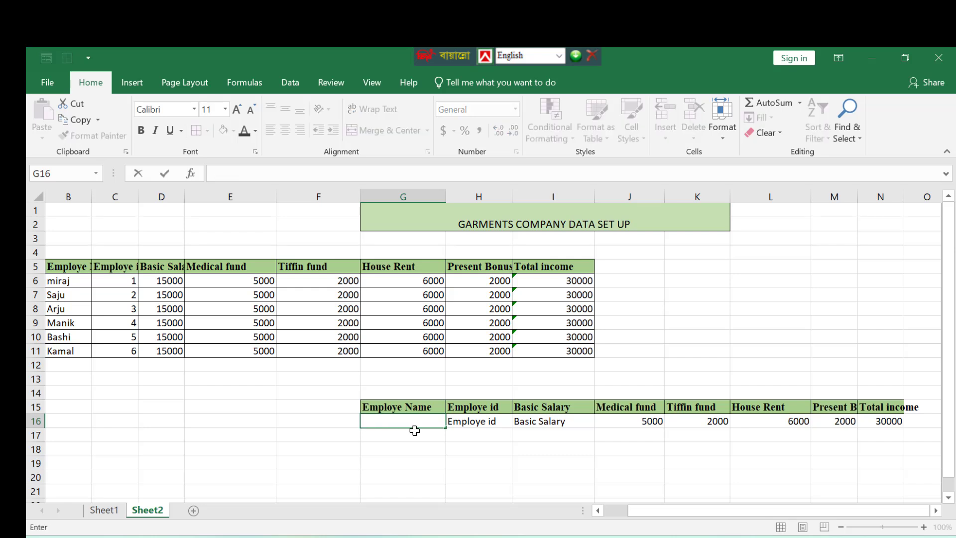
{"action": "type", "text": "Bashi"}
{"action": "key", "text": "Return"}
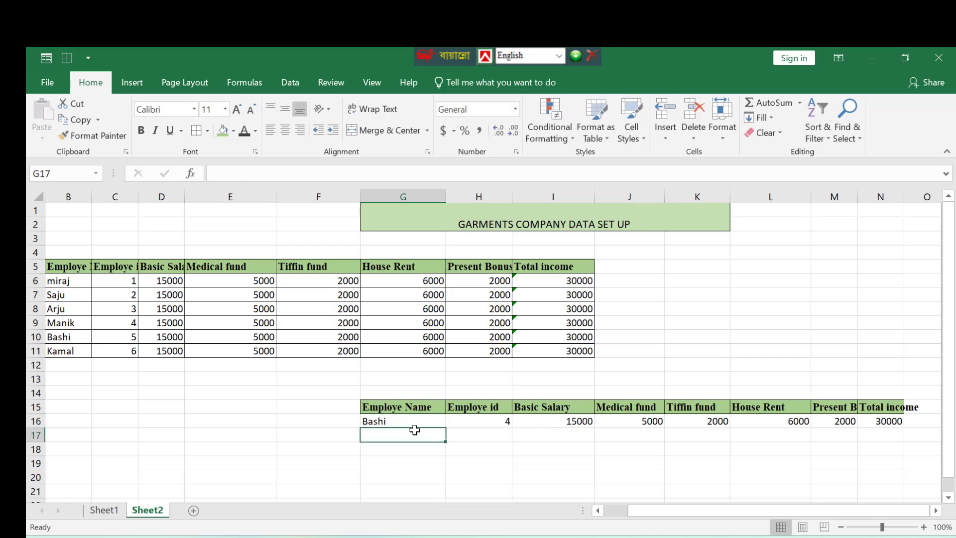
{"action": "left_click", "coordinate": [137, 336]}
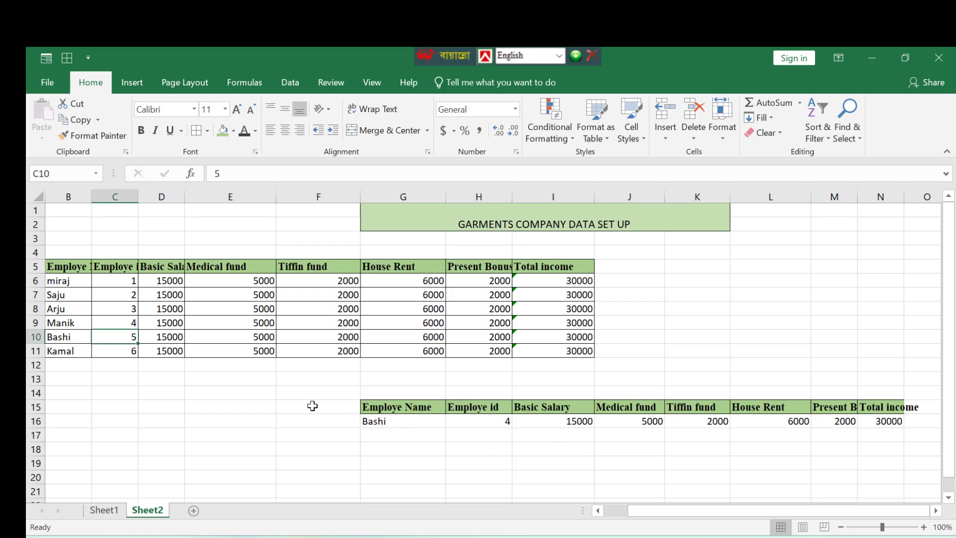
Step: Add List data validation with an in-cell dropdown to G16, using =$B$6:$B$11 as the source
{"action": "left_click", "coordinate": [420, 422]}
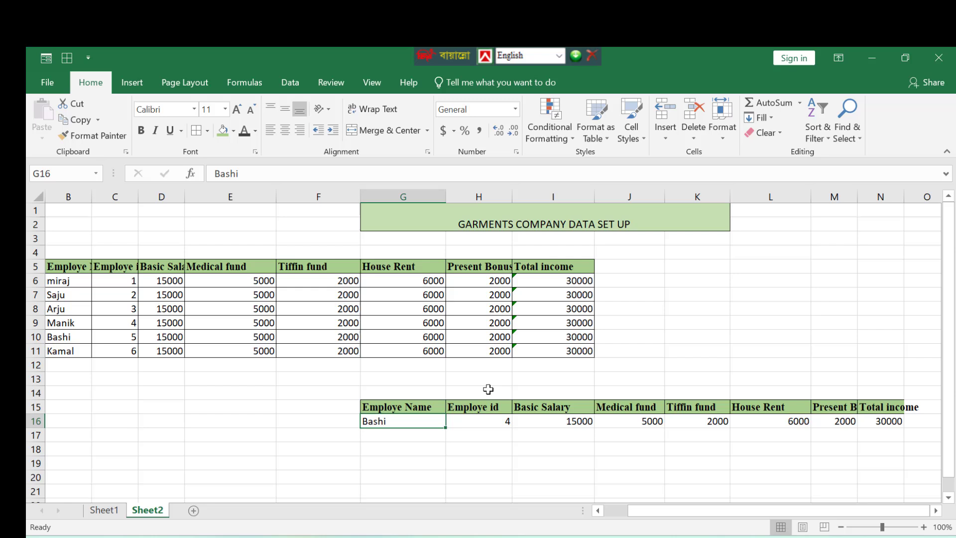
{"action": "left_click", "coordinate": [293, 79]}
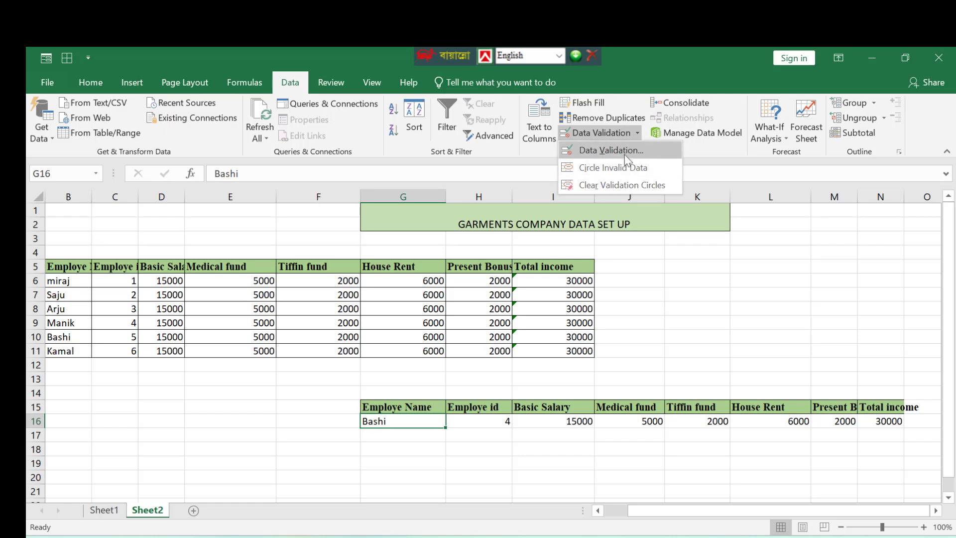
{"action": "left_click", "coordinate": [626, 154]}
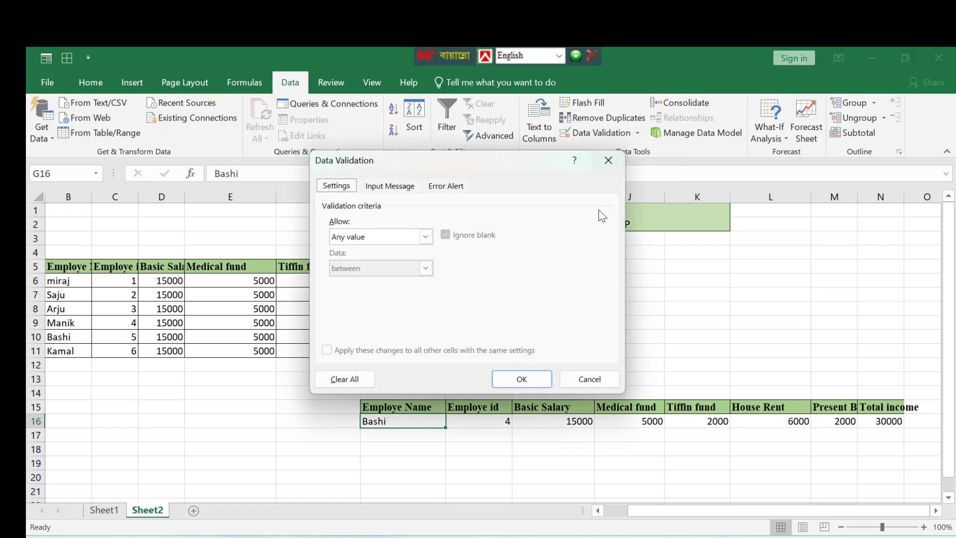
{"action": "left_click", "coordinate": [425, 237]}
{"action": "left_click", "coordinate": [387, 282]}
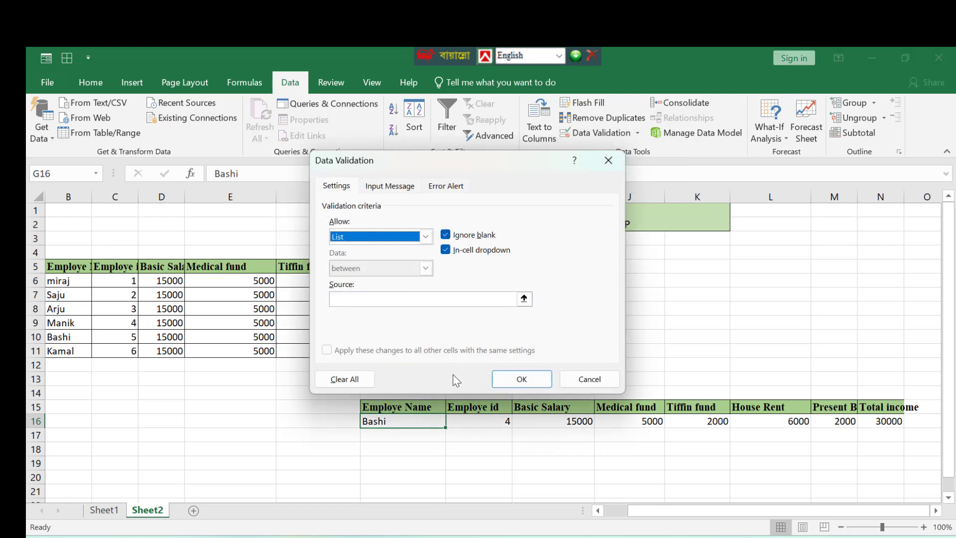
{"action": "left_click", "coordinate": [363, 299]}
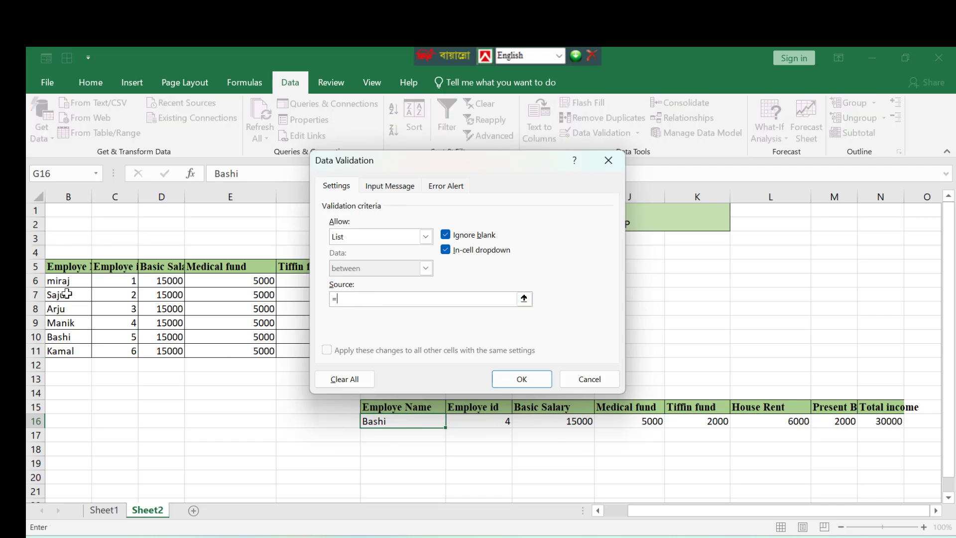
{"action": "left_click_drag", "start_coordinate": [74, 282], "coordinate": [70, 354]}
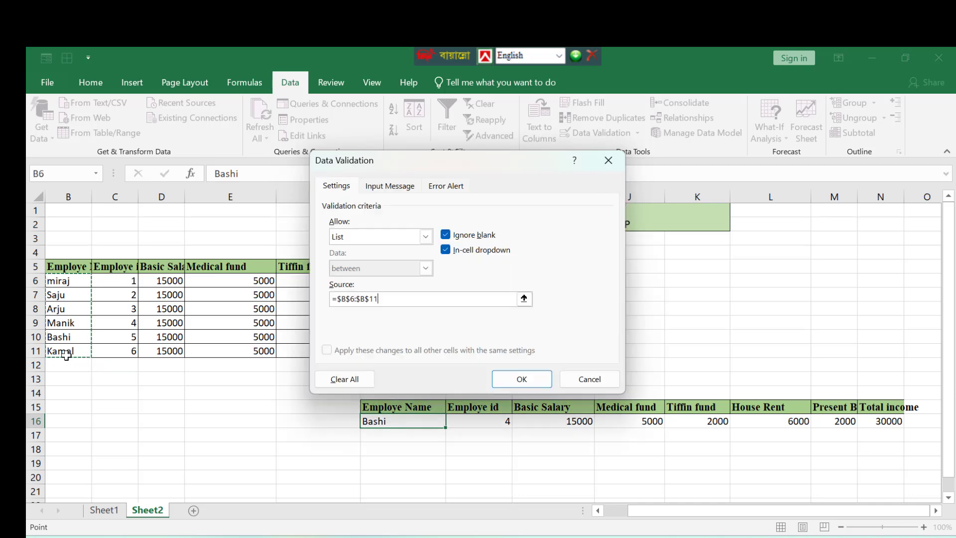
{"action": "left_click", "coordinate": [517, 381]}
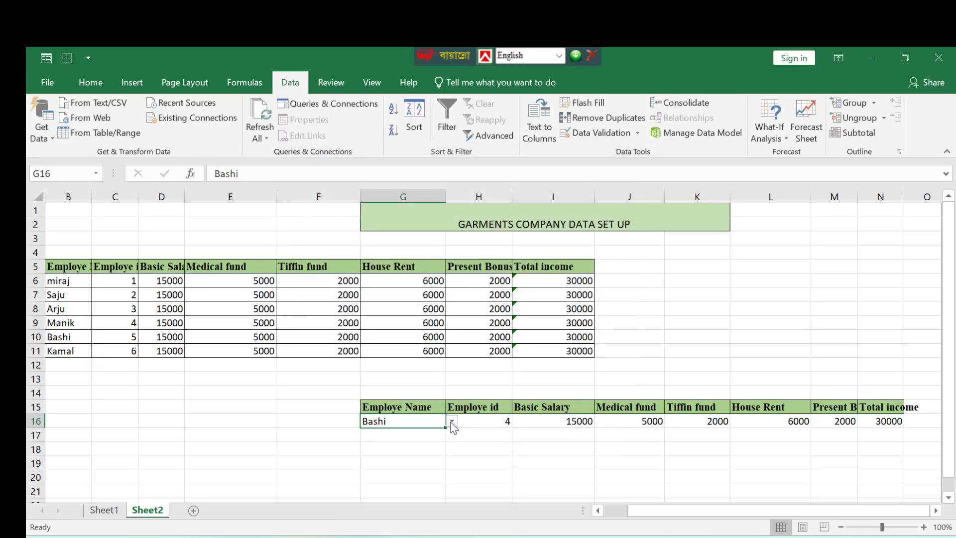
Step: Choose the second employee in the G16 dropdown list, and inspect the Employe id formula in H16
{"action": "left_click", "coordinate": [452, 421]}
{"action": "left_click", "coordinate": [406, 445]}
{"action": "left_click", "coordinate": [74, 280]}
{"action": "left_click", "coordinate": [490, 421]}
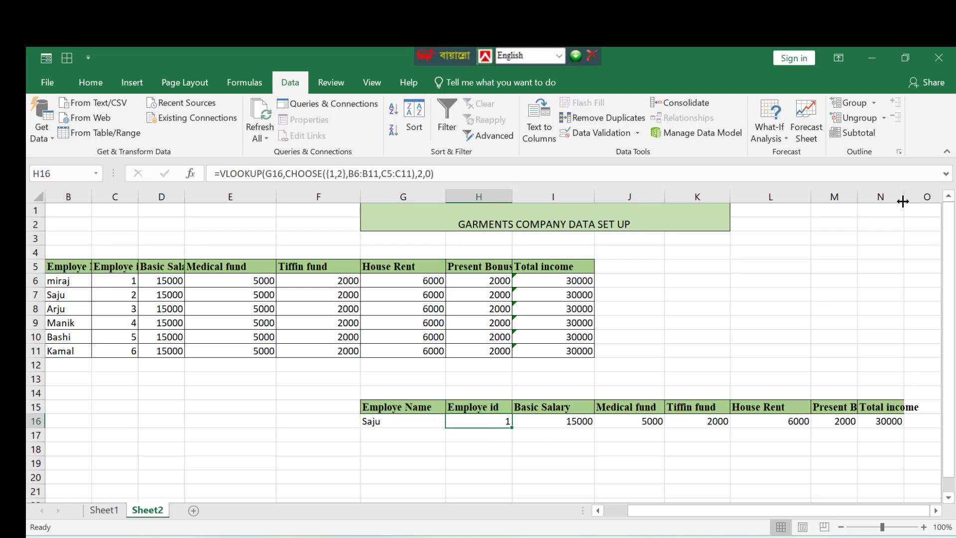
Step: Widen columns N and M to give the Total income and Present Bonus headers more room
{"action": "left_click_drag", "start_coordinate": [903, 196], "coordinate": [920, 196]}
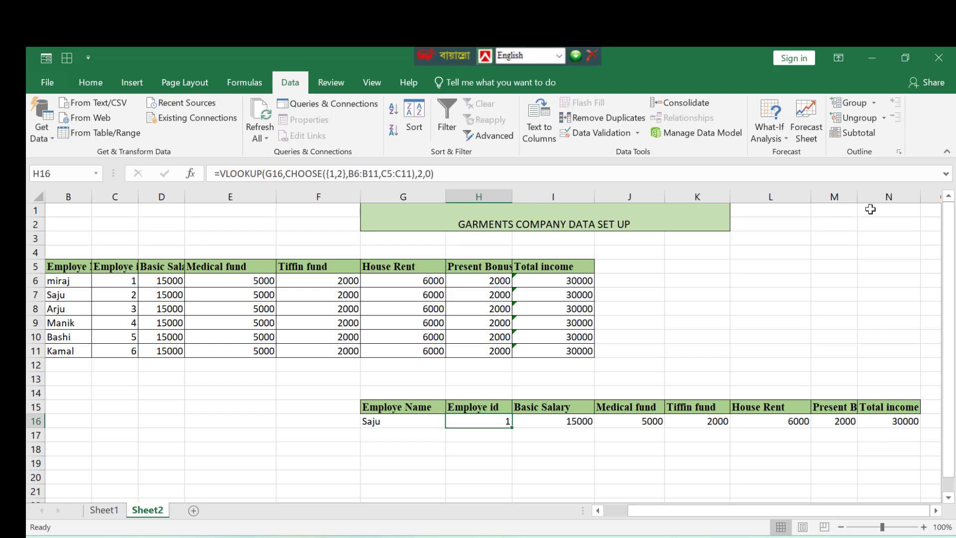
{"action": "left_click_drag", "start_coordinate": [858, 204], "coordinate": [874, 197]}
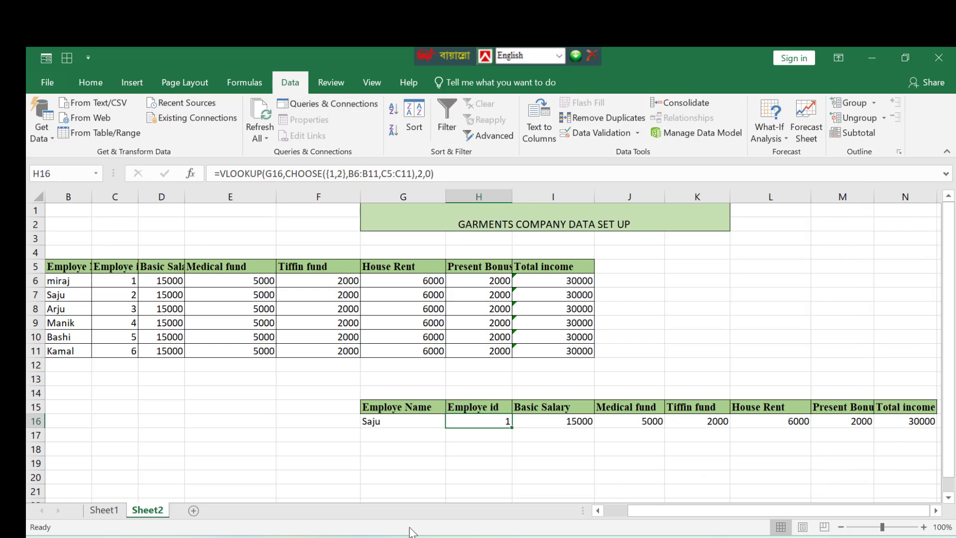
{"action": "left_click", "coordinate": [88, 82]}
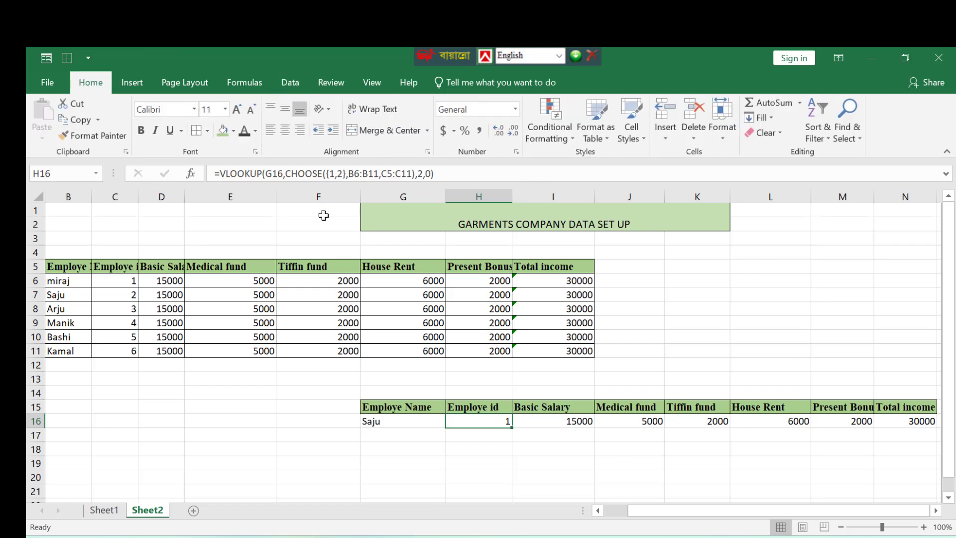